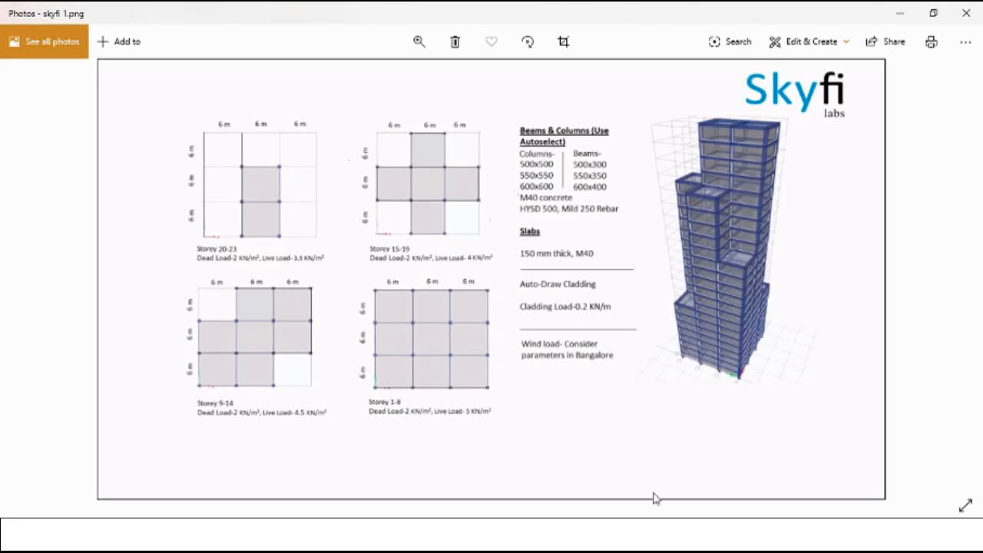
# - Switch to the Project Seismic Load No1 model in ETABS and unlock it for editing
pyautogui.moveTo(617, 535)
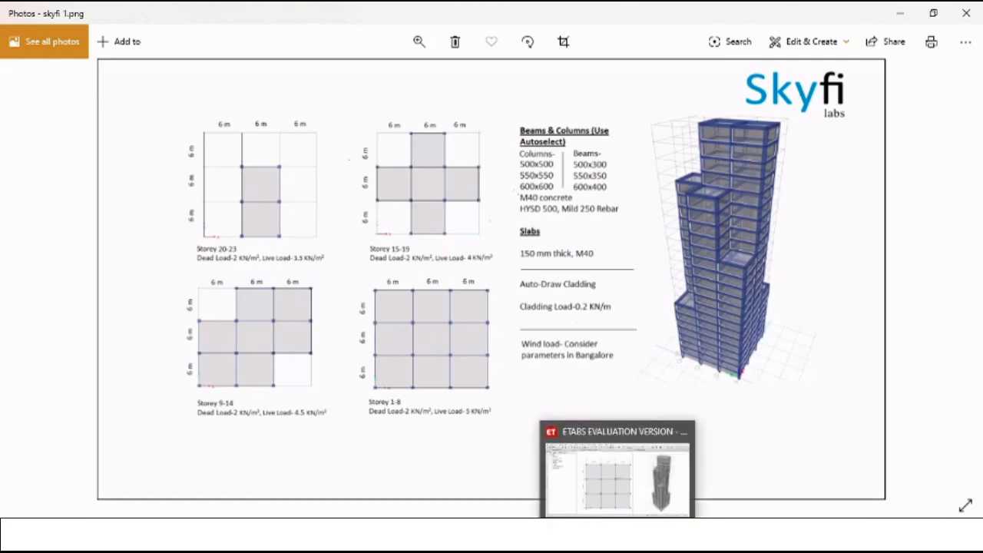
pyautogui.click(617, 480)
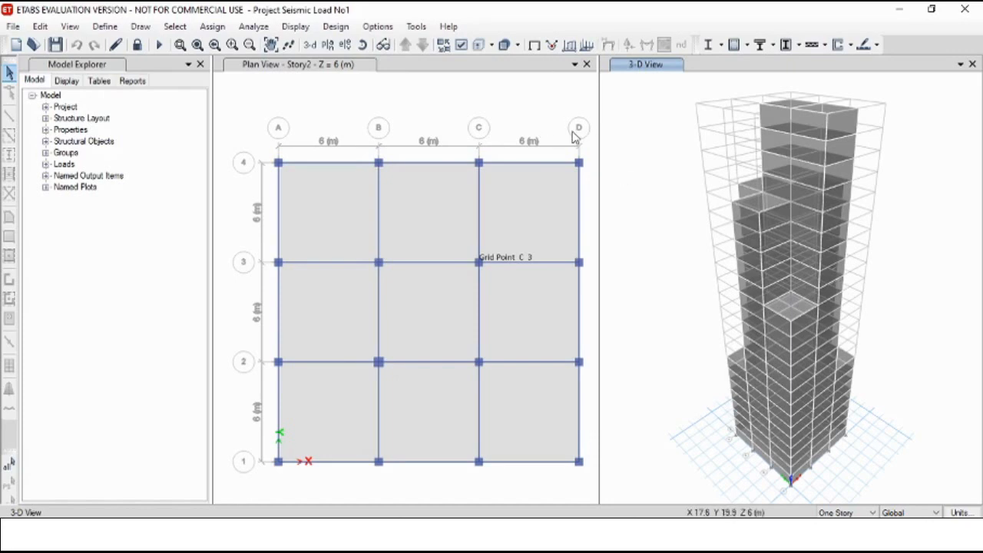
pyautogui.click(139, 46)
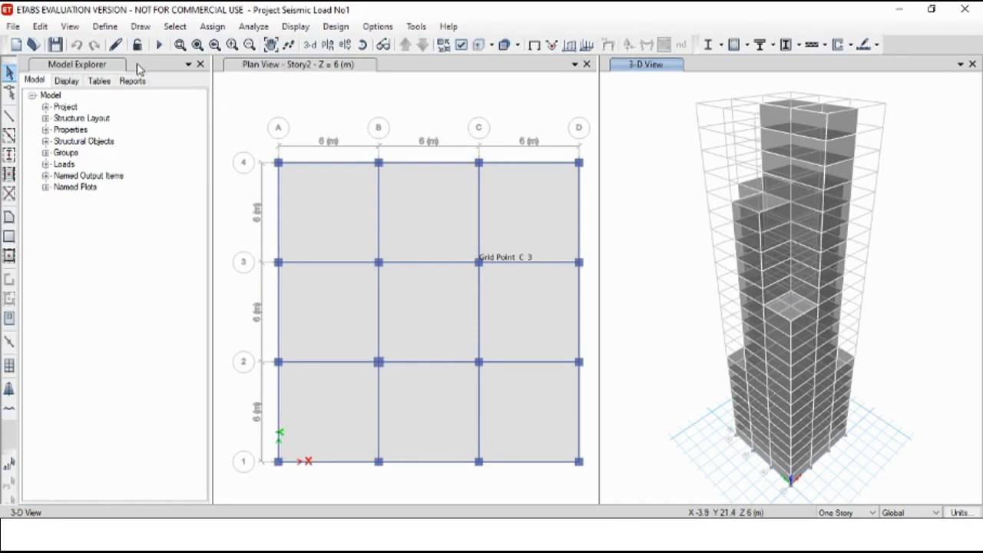
# - Add a load pattern named Seismic with type Seismic, self weight multiplier 0 and auto lateral load IS1893 2002
pyautogui.click(106, 27)
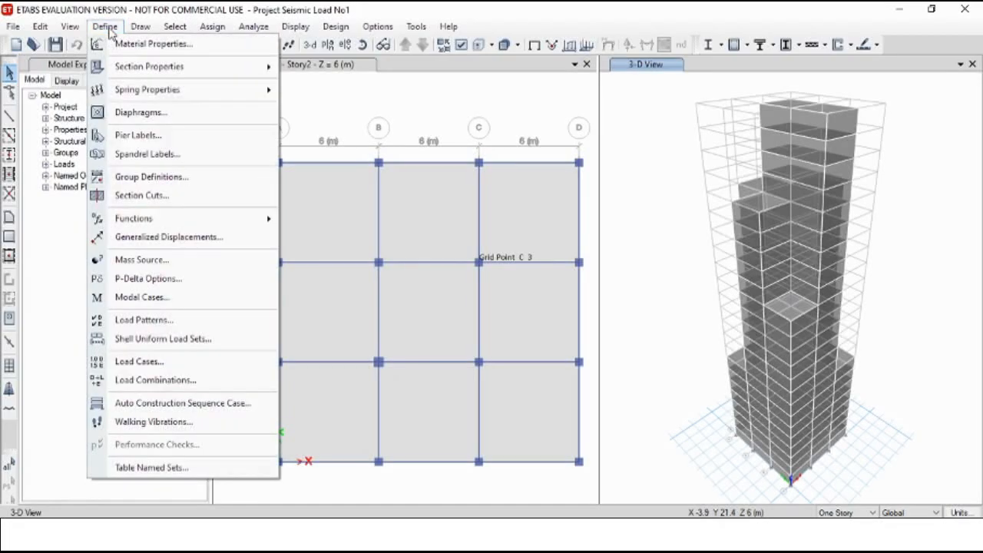
pyautogui.click(209, 326)
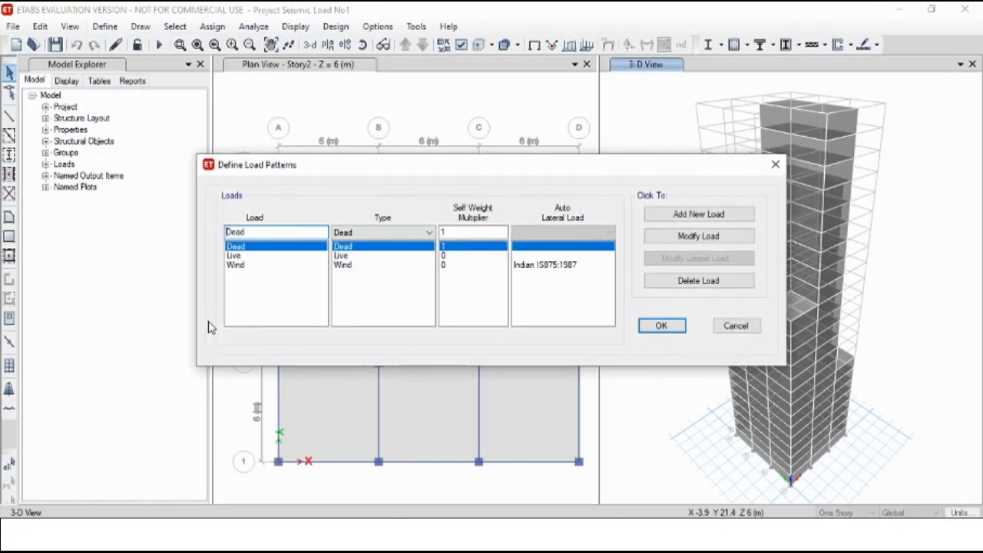
pyautogui.doubleClick(265, 234)
pyautogui.write('Seismic')
pyautogui.click(397, 233)
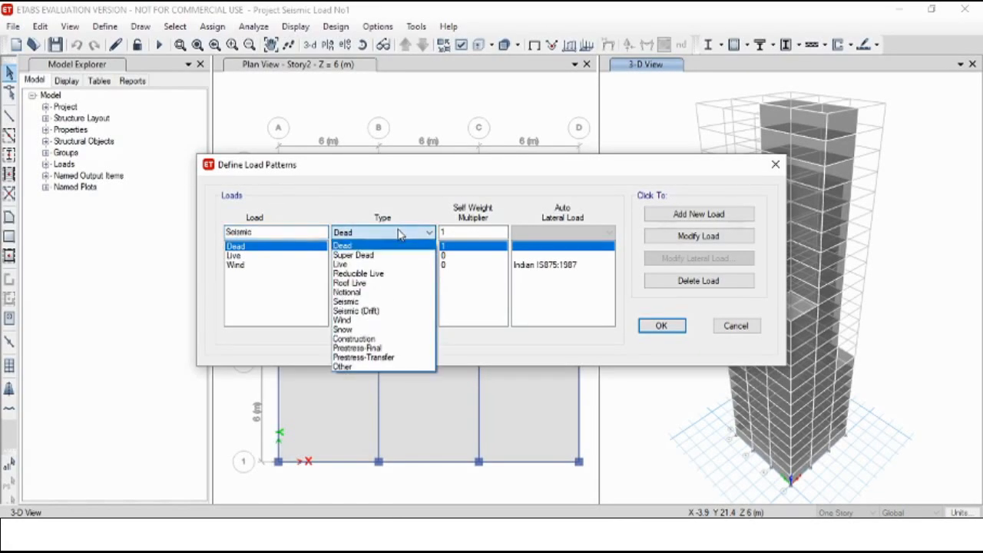
pyautogui.click(397, 301)
pyautogui.click(557, 233)
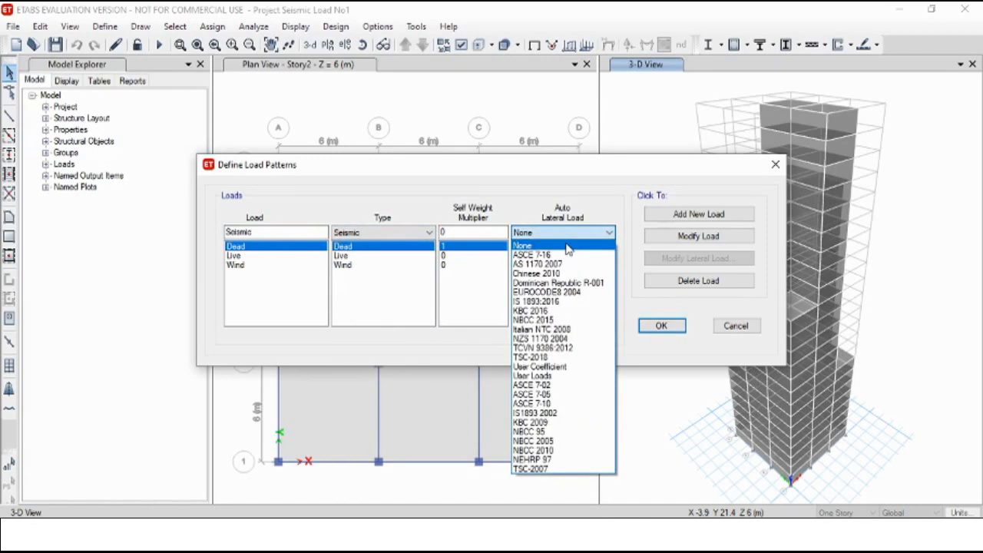
pyautogui.click(569, 419)
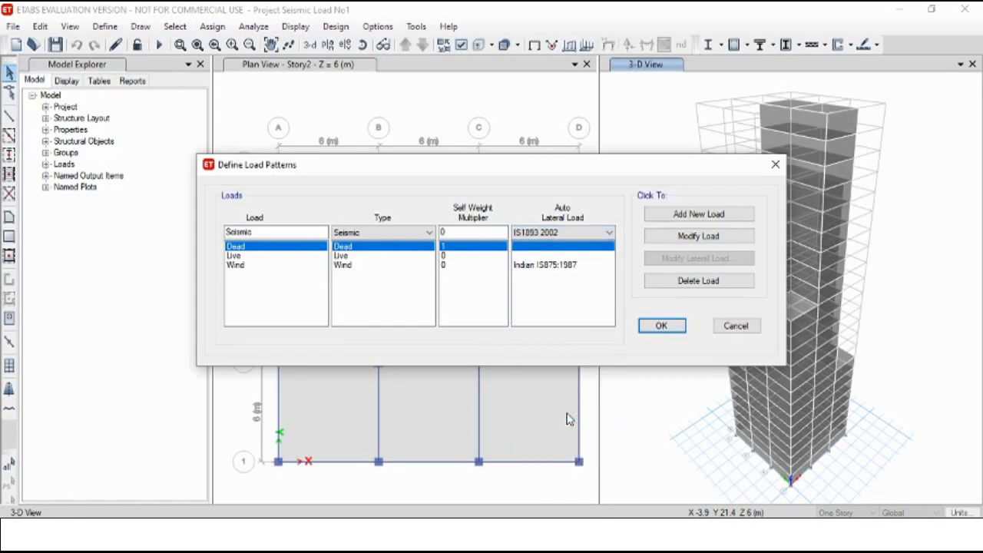
pyautogui.click(717, 216)
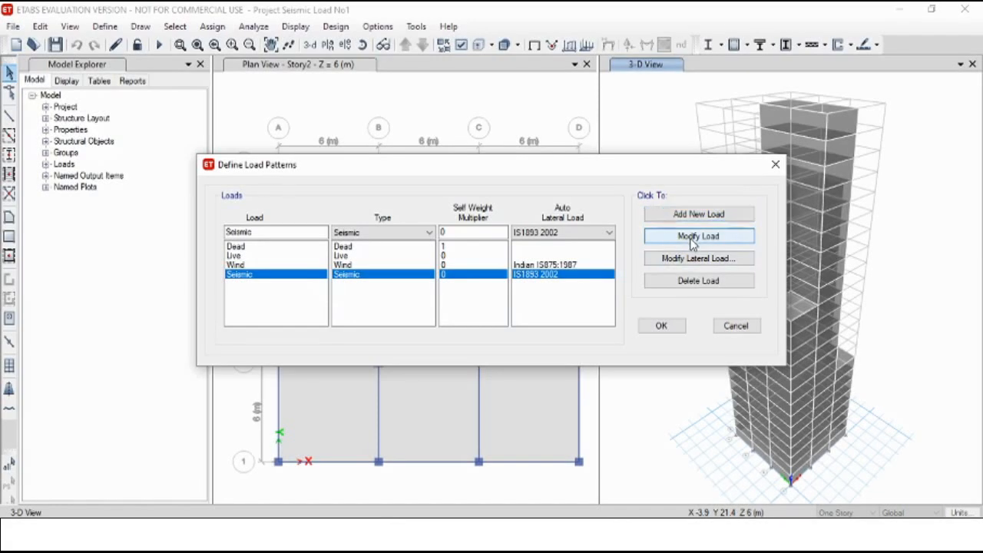
# - Open the Seismic pattern's lateral load settings and exclude the plus and minus eccentricity cases in both X and Y directions
pyautogui.click(575, 275)
pyautogui.click(692, 235)
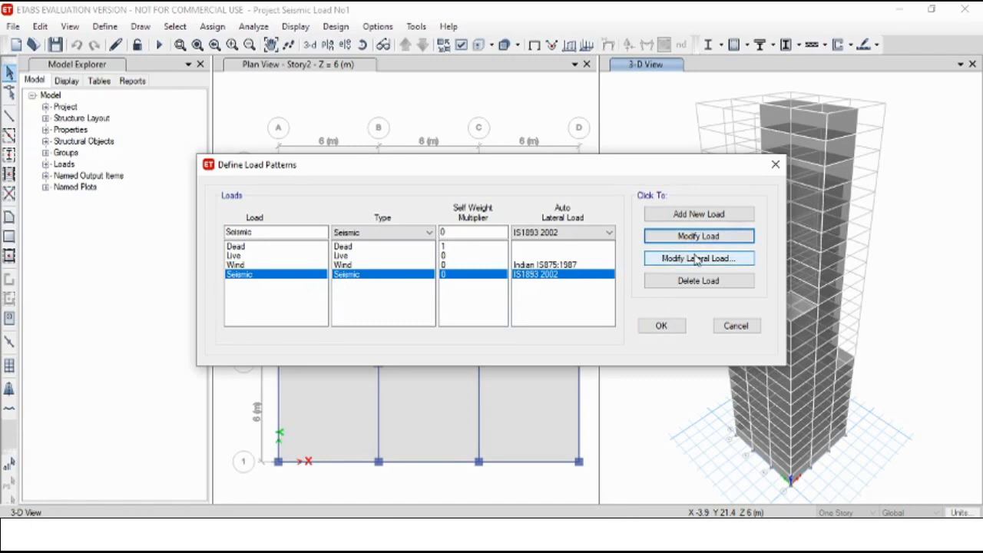
pyautogui.click(697, 258)
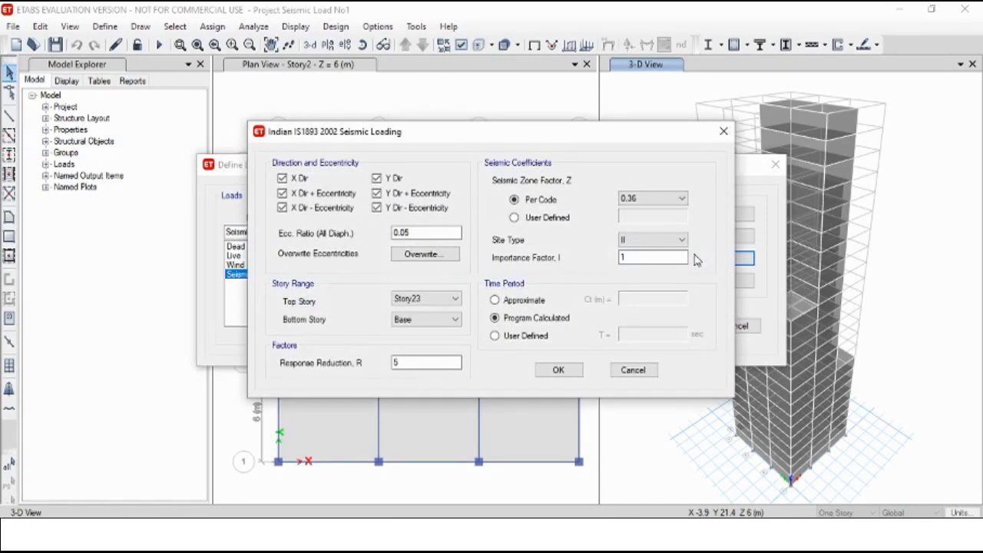
pyautogui.click(282, 193)
pyautogui.click(281, 207)
pyautogui.click(376, 193)
pyautogui.click(377, 208)
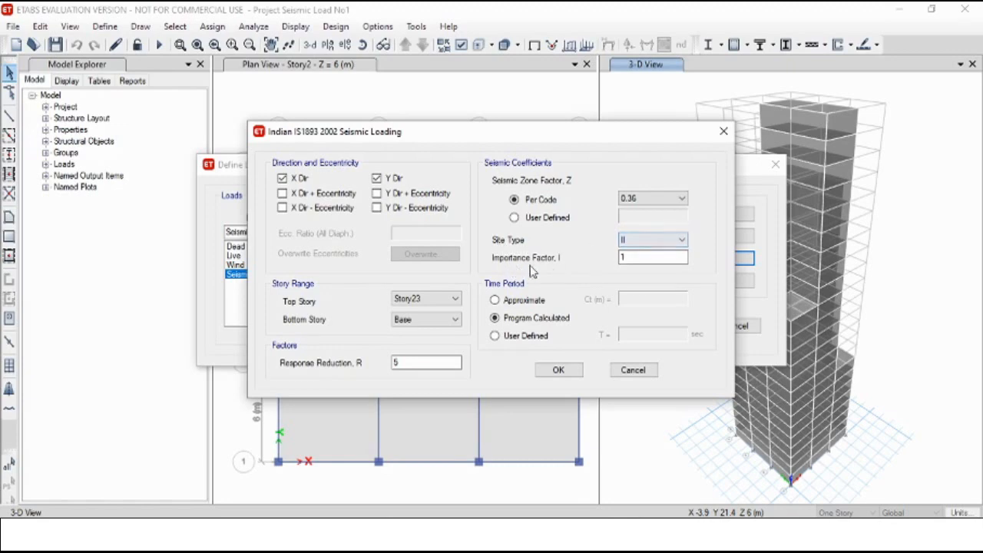
# - Switch to is-code-1893.pdf in Foxit Reader and view the title page of the standard
pyautogui.click(622, 258)
pyautogui.click(548, 534)
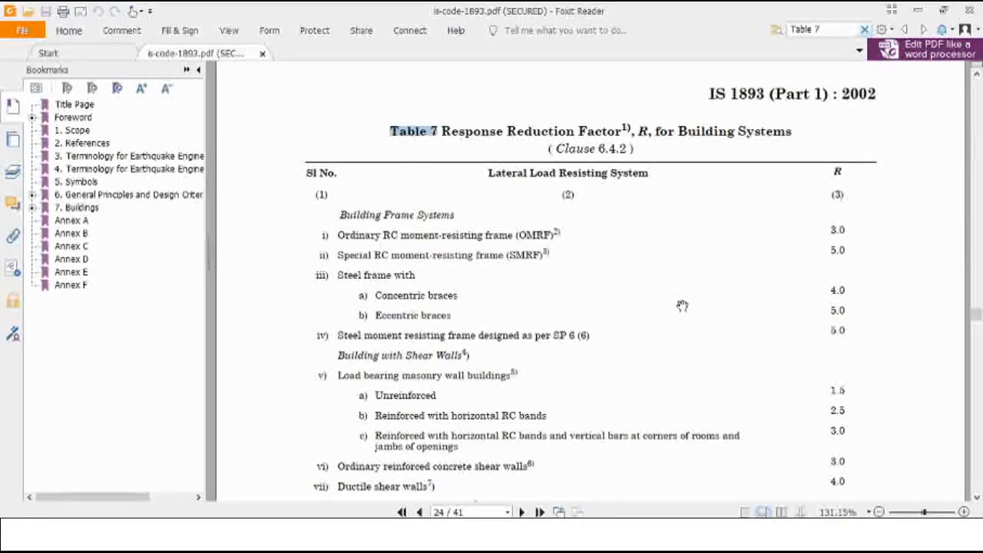
pyautogui.scroll(12, 682, 305)
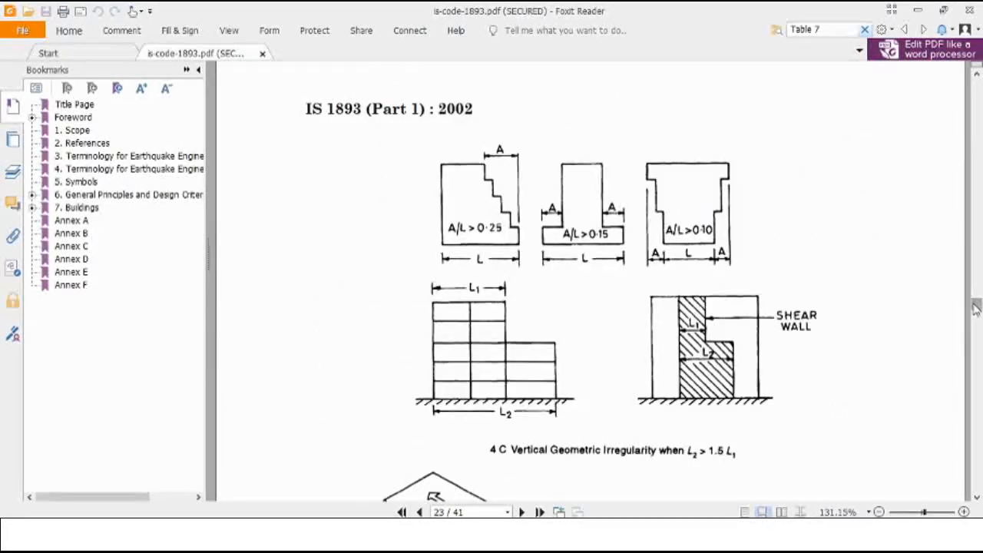
pyautogui.moveTo(975, 307); pyautogui.dragTo(974, 76)
pyautogui.scroll(-1, 676, 288)
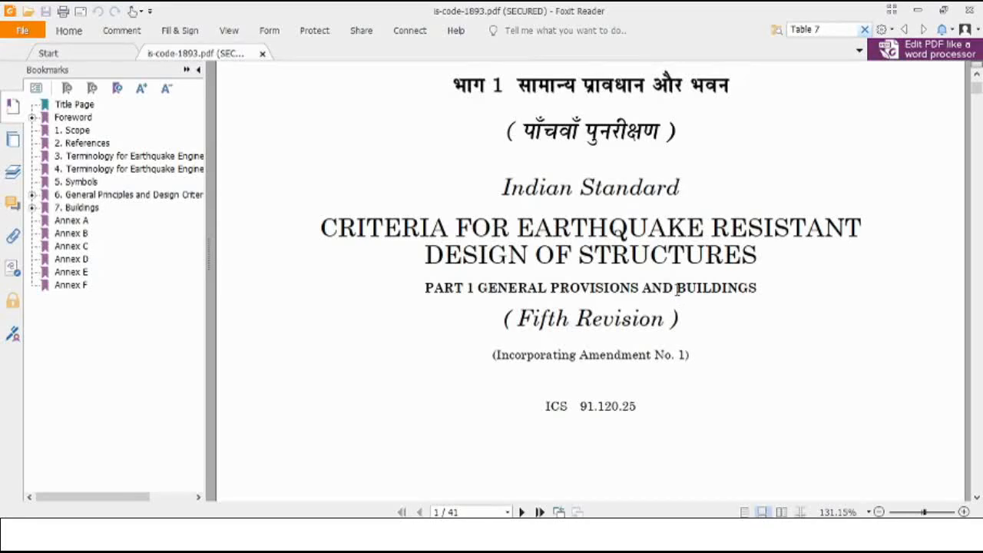
pyautogui.scroll(-3, 676, 291)
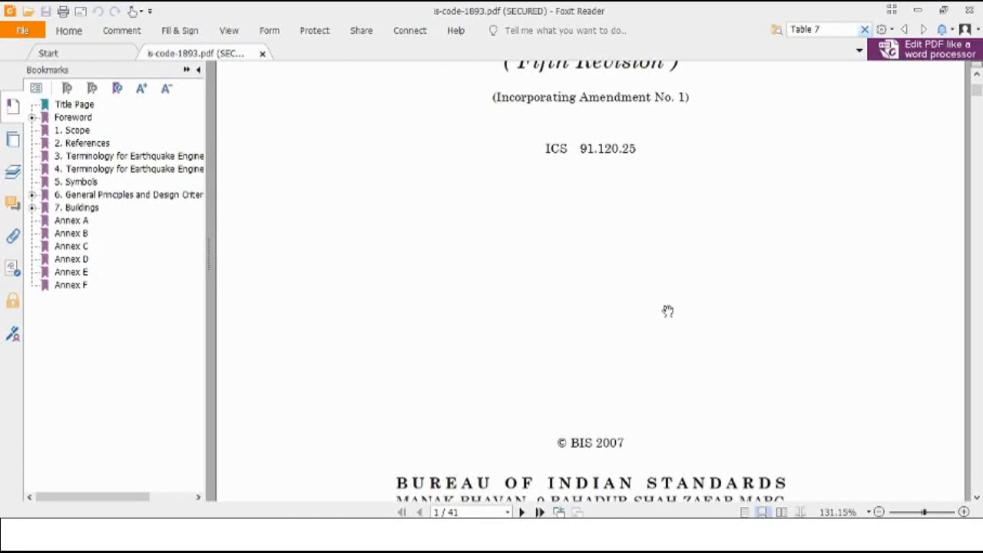
pyautogui.scroll(-5, 667, 319)
pyautogui.scroll(4, 667, 325)
# - Examine the map of India's seismic zones and its zone legend on page 6 of the code
pyautogui.scroll(-12, 667, 326)
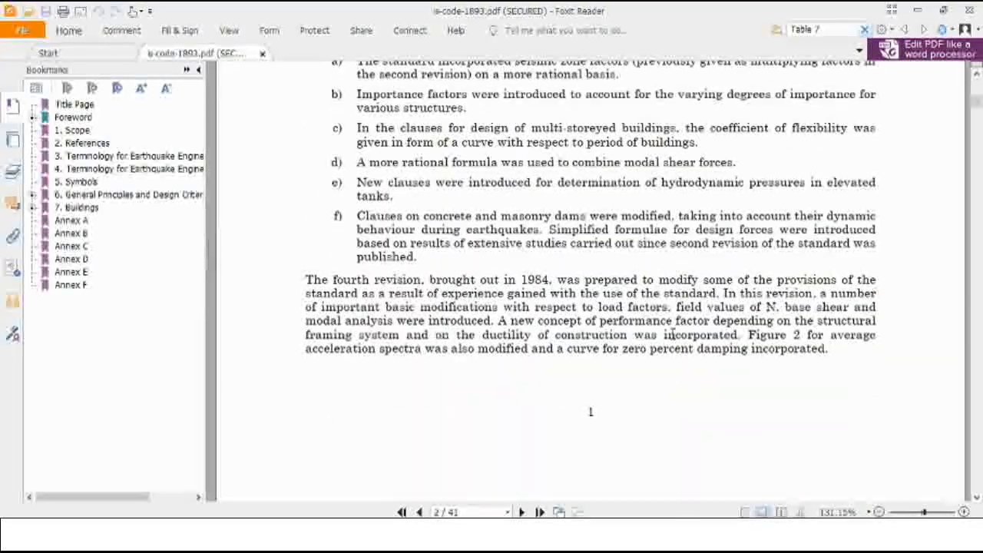
pyautogui.scroll(-1, 671, 334)
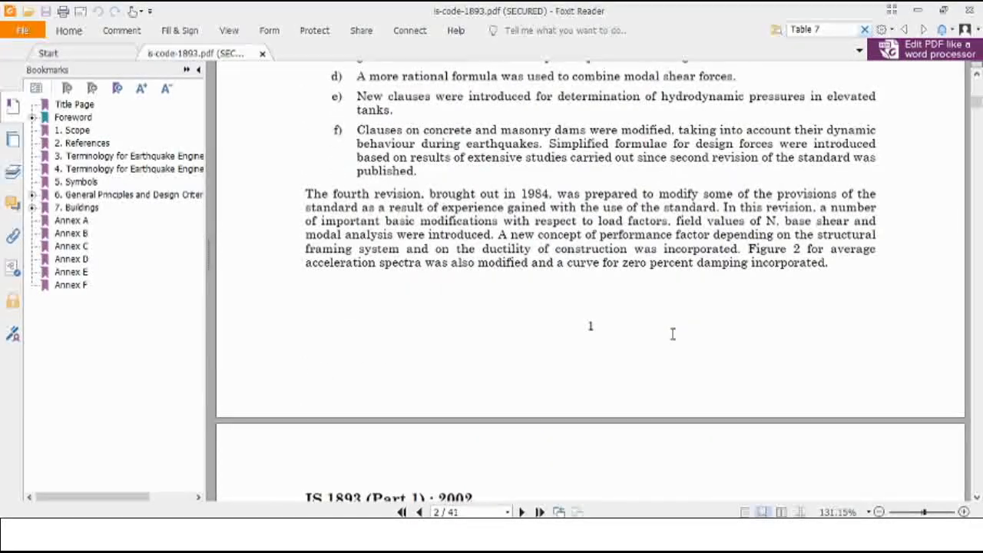
pyautogui.scroll(-4, 686, 360)
pyautogui.scroll(-20, 665, 321)
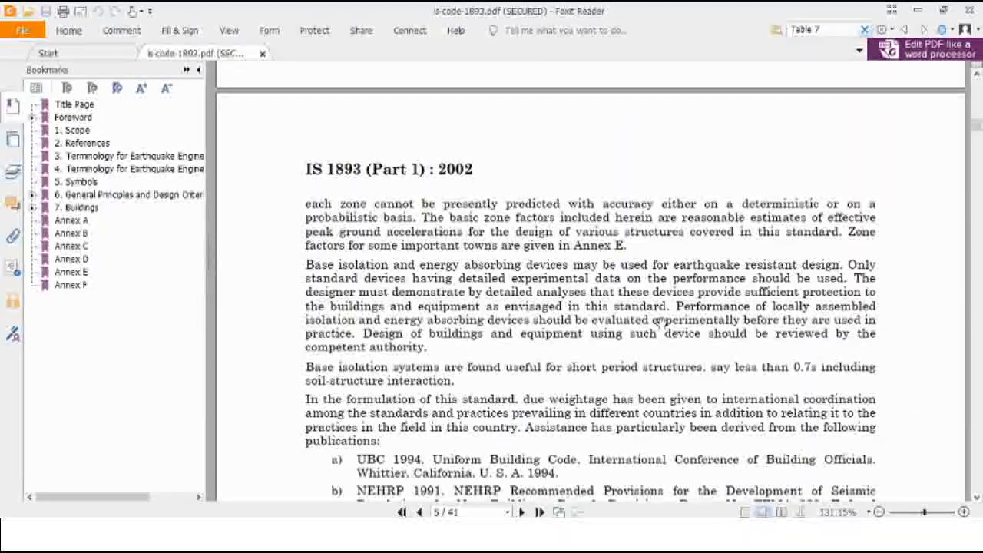
pyautogui.scroll(-10, 656, 322)
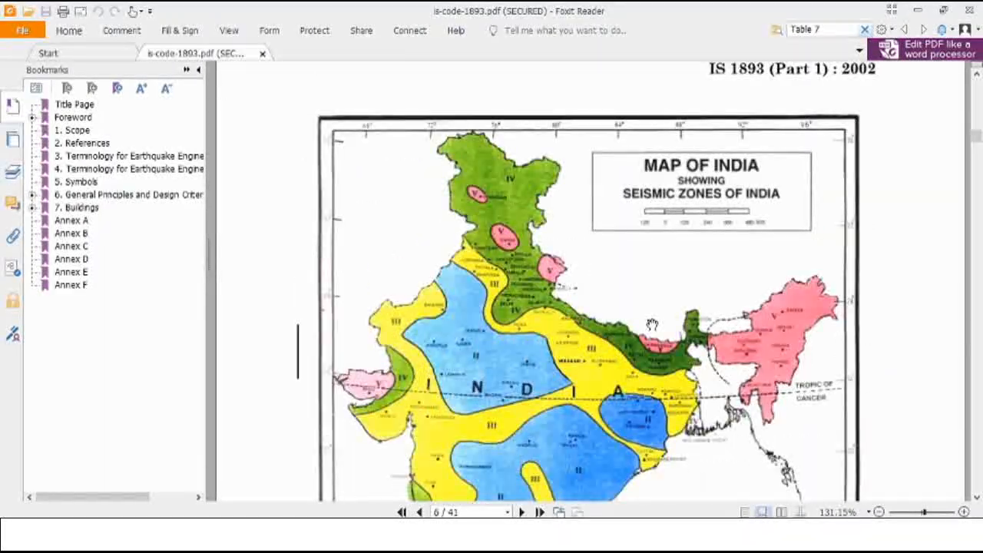
pyautogui.scroll(-6, 651, 326)
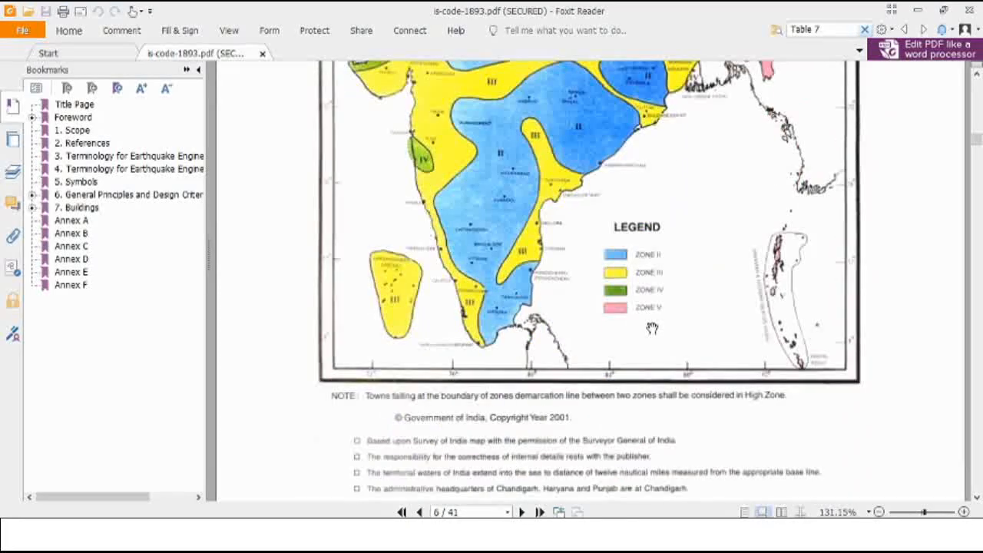
pyautogui.scroll(5, 651, 328)
pyautogui.scroll(5, 651, 329)
pyautogui.scroll(-8, 651, 331)
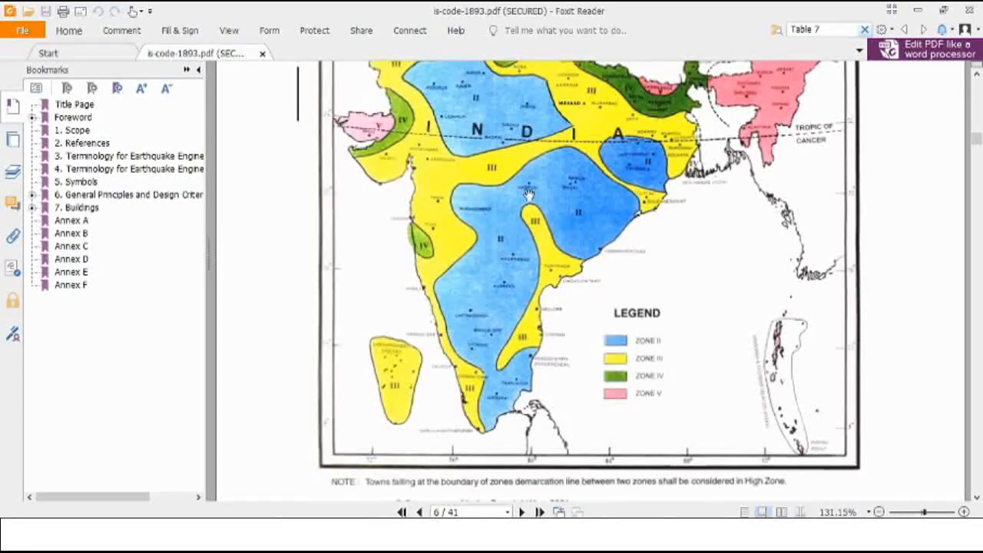
pyautogui.scroll(3, 704, 342)
pyautogui.scroll(-3, 619, 375)
pyautogui.scroll(6, 665, 364)
pyautogui.scroll(6, 664, 365)
# - Search the code for Table 2 and examine the zone factors Z for each seismic zone
pyautogui.click(813, 30)
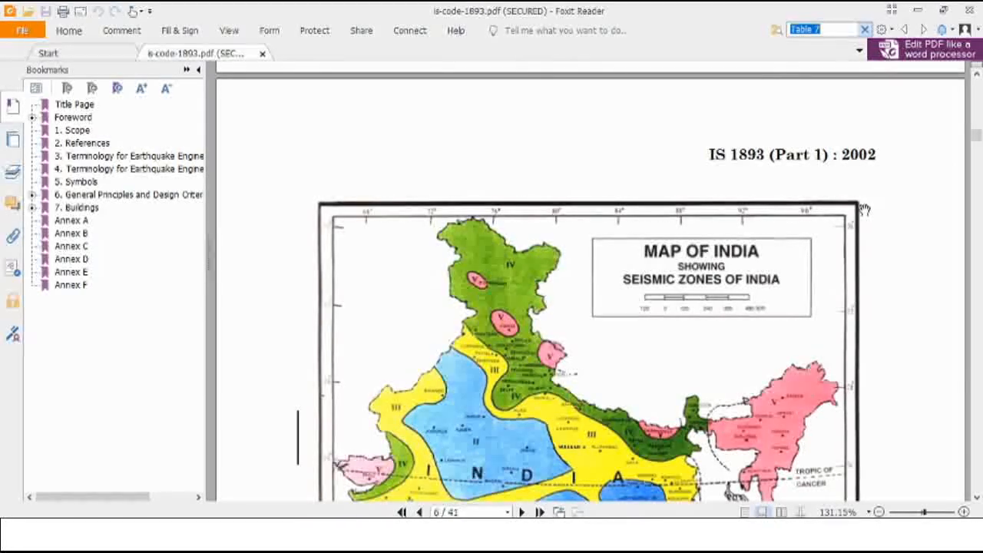
pyautogui.write('Ta')
pyautogui.press('Return')
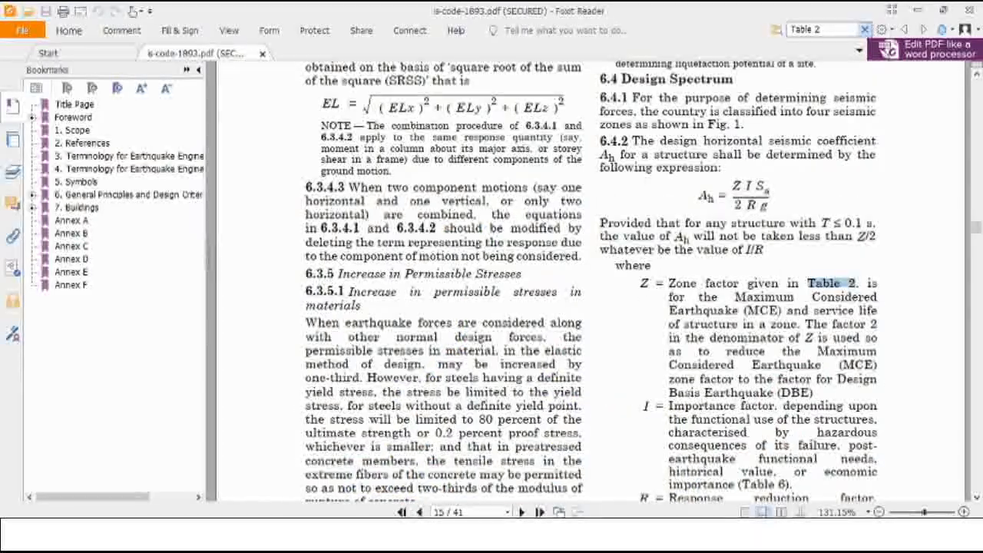
pyautogui.press('Return')
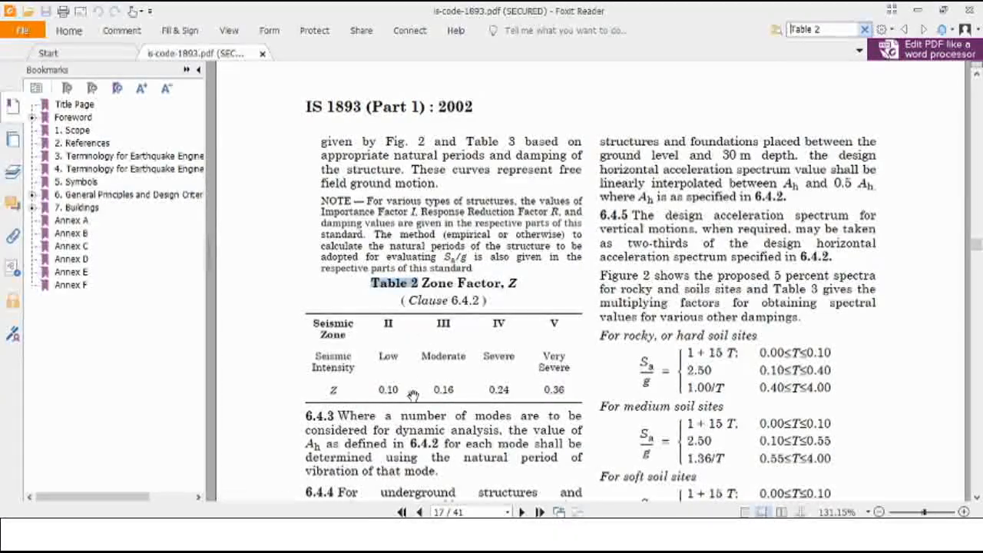
pyautogui.scroll(-1, 353, 365)
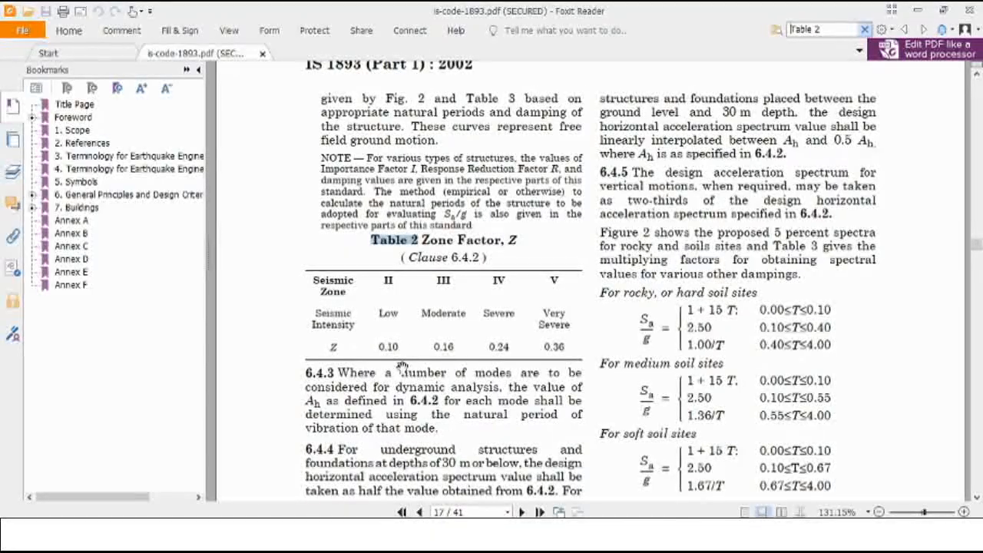
pyautogui.scroll(-3, 460, 347)
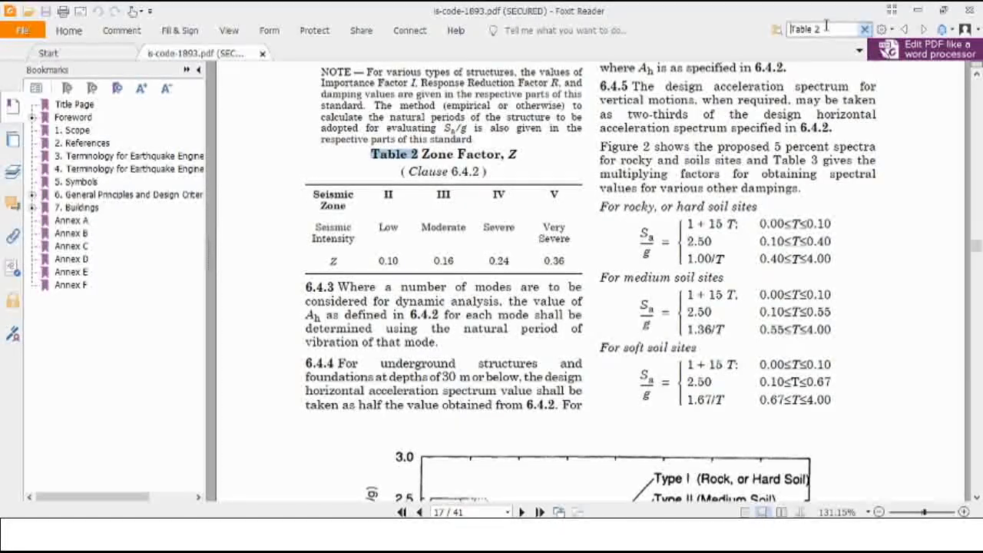
# - Search the code for Fig. 2 and examine the response spectra for the rock and soil site types
pyautogui.moveTo(828, 28); pyautogui.dragTo(749, 53)
pyautogui.write('H')
pyautogui.write('ig. 2')
pyautogui.press('Return')
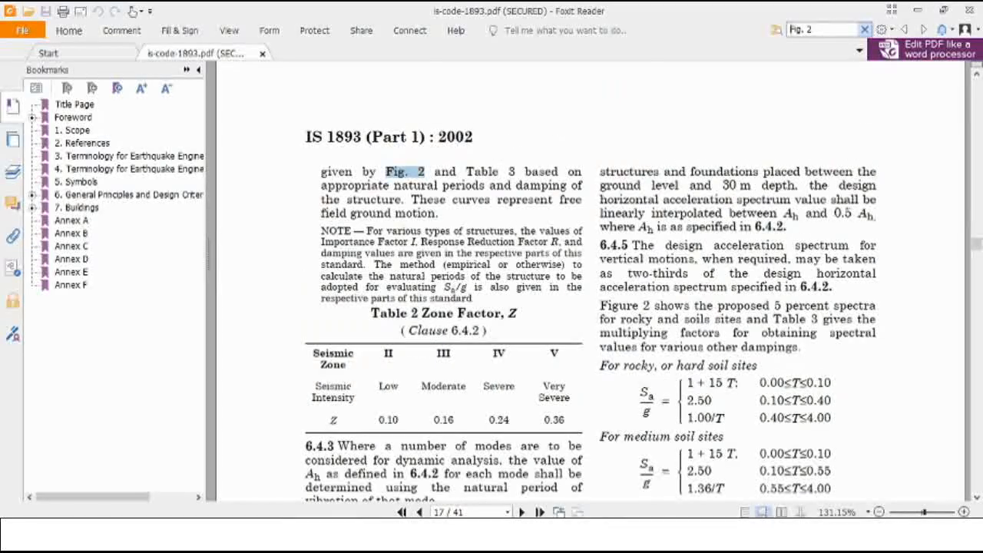
pyautogui.press('Return')
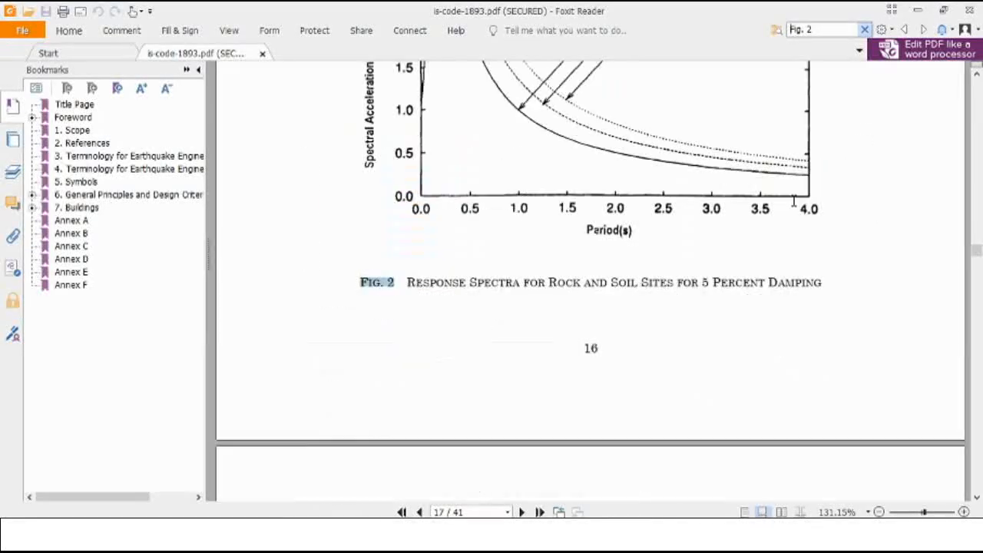
pyautogui.scroll(5, 585, 386)
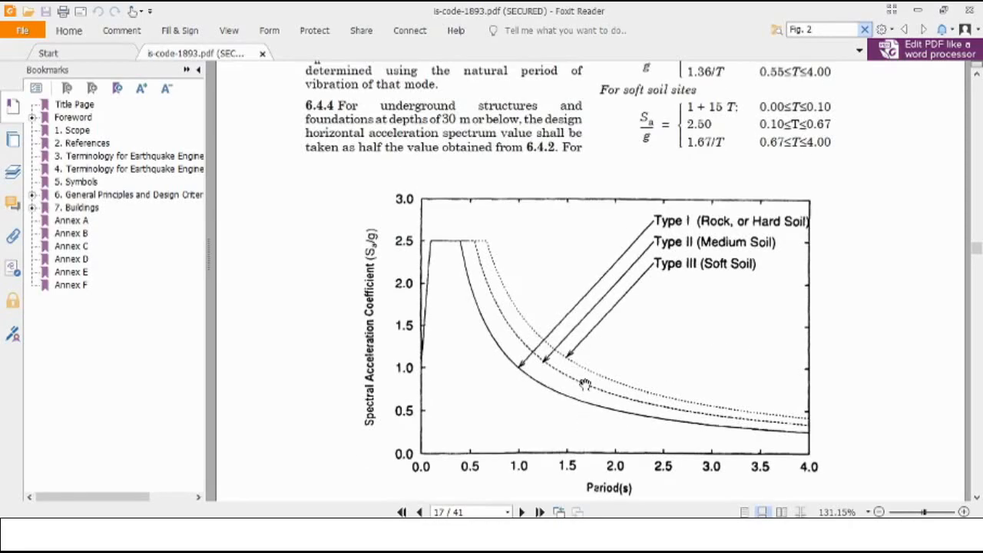
pyautogui.scroll(-3, 575, 397)
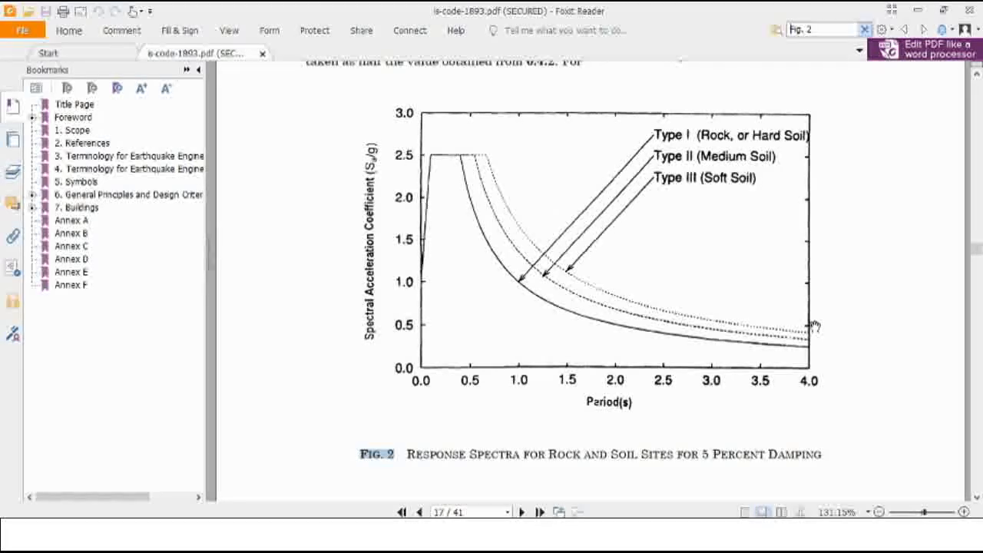
pyautogui.scroll(-1, 814, 329)
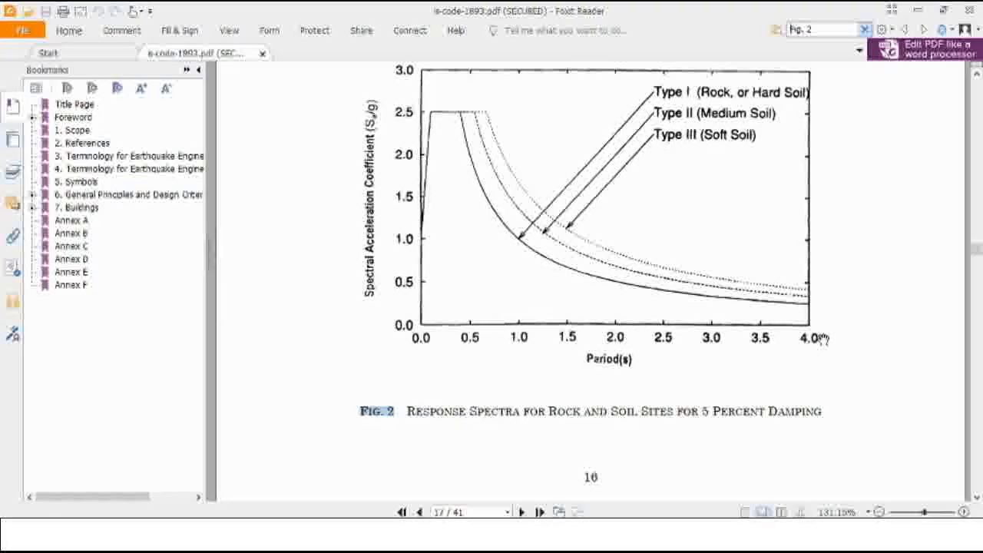
# - Search the code for Table 6 to find the importance factors for buildings
pyautogui.click(819, 28)
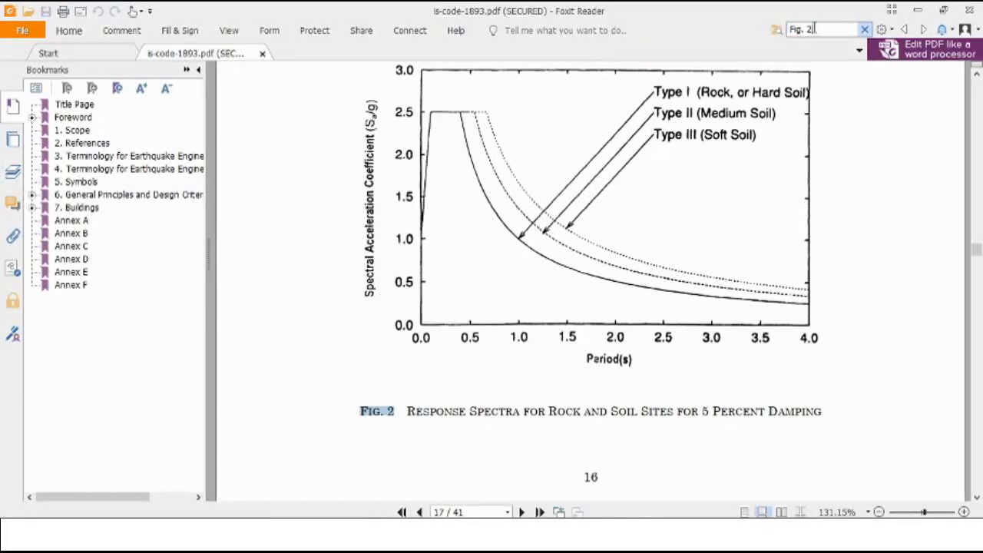
pyautogui.write('Table 6')
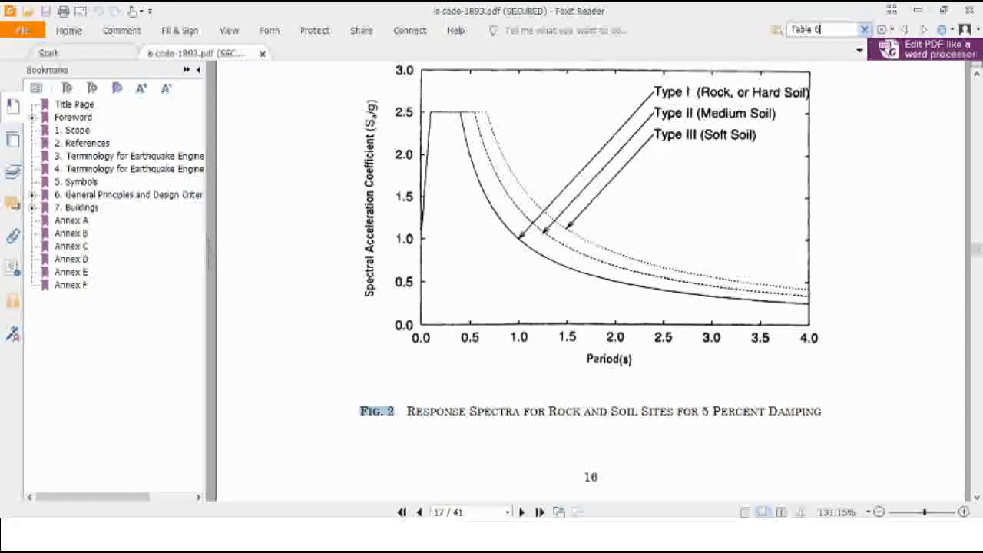
pyautogui.press('Return')
pyautogui.press('Return')
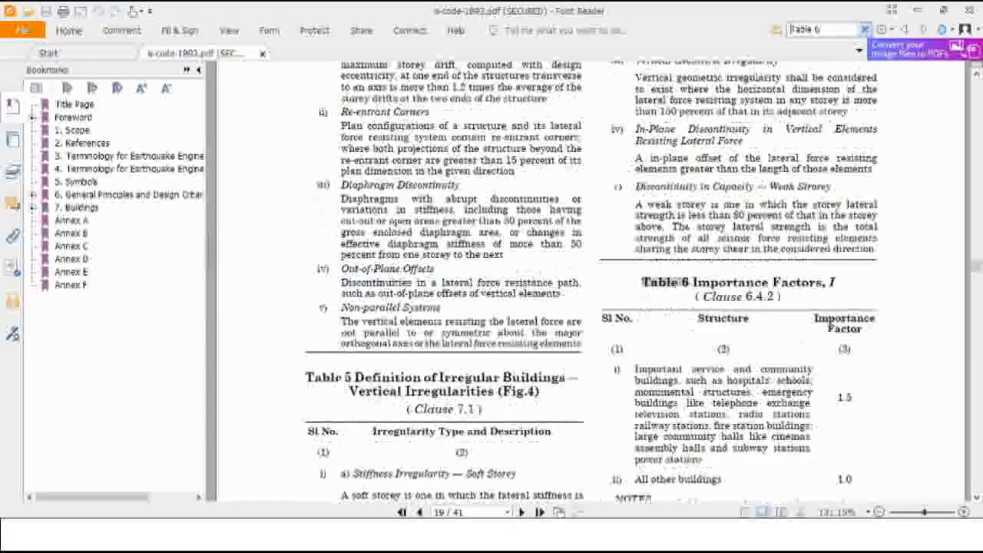
# - Examine the importance factors and the notes under Table 6 of the code
pyautogui.scroll(-3, 733, 292)
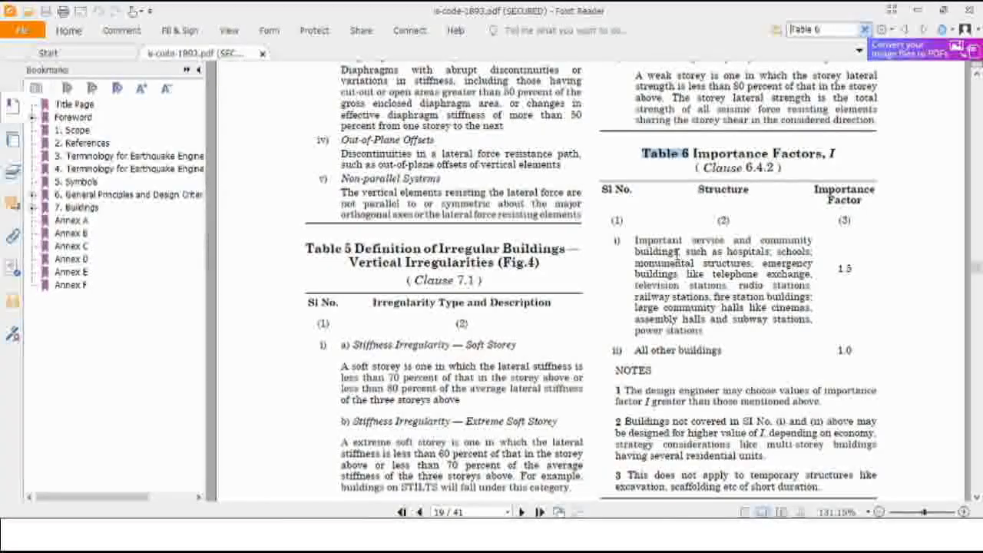
pyautogui.scroll(-1, 767, 323)
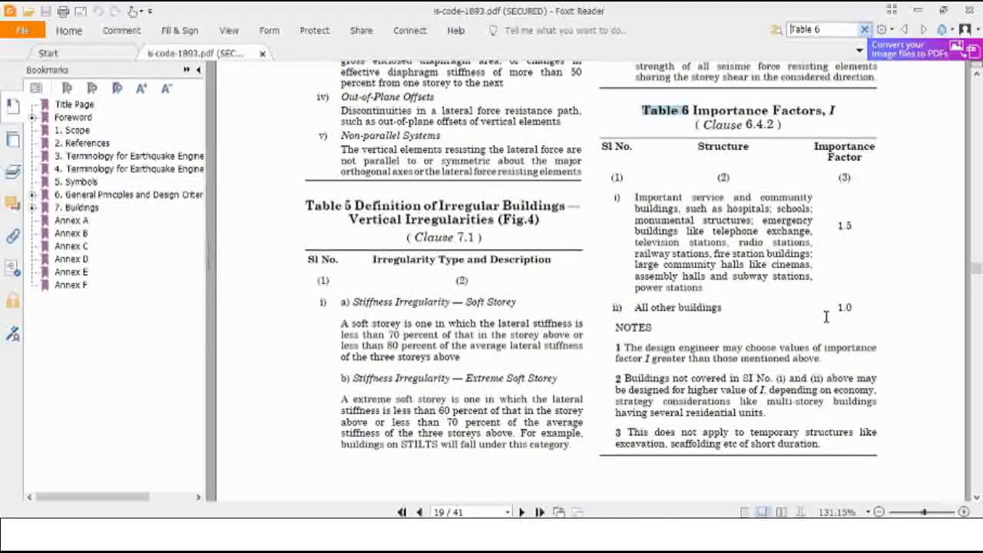
pyautogui.scroll(-1, 813, 313)
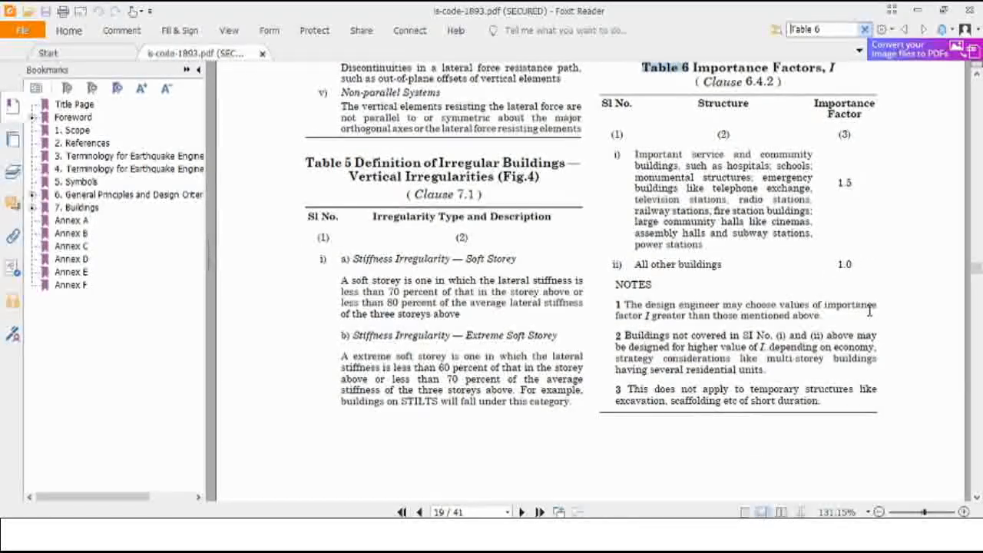
pyautogui.scroll(1, 869, 309)
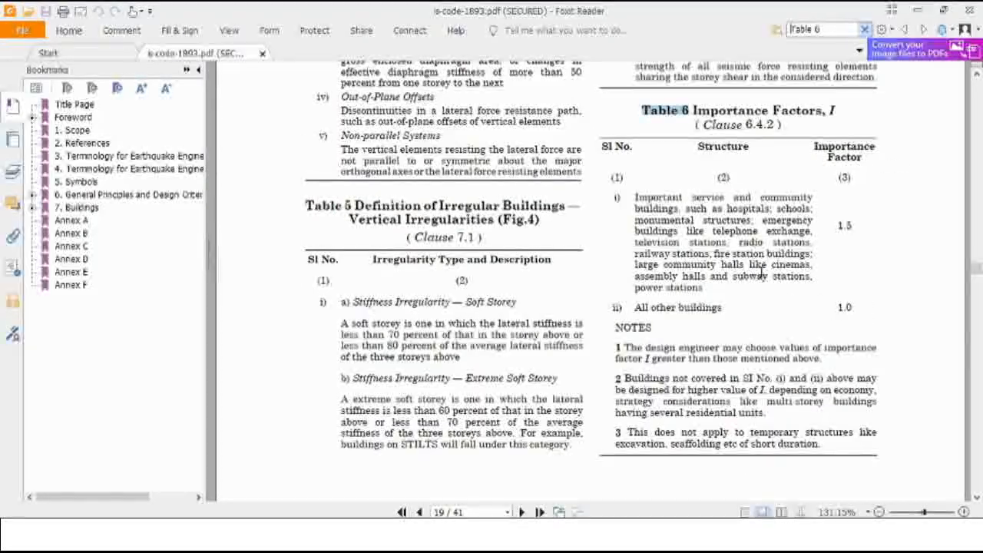
pyautogui.scroll(1, 764, 252)
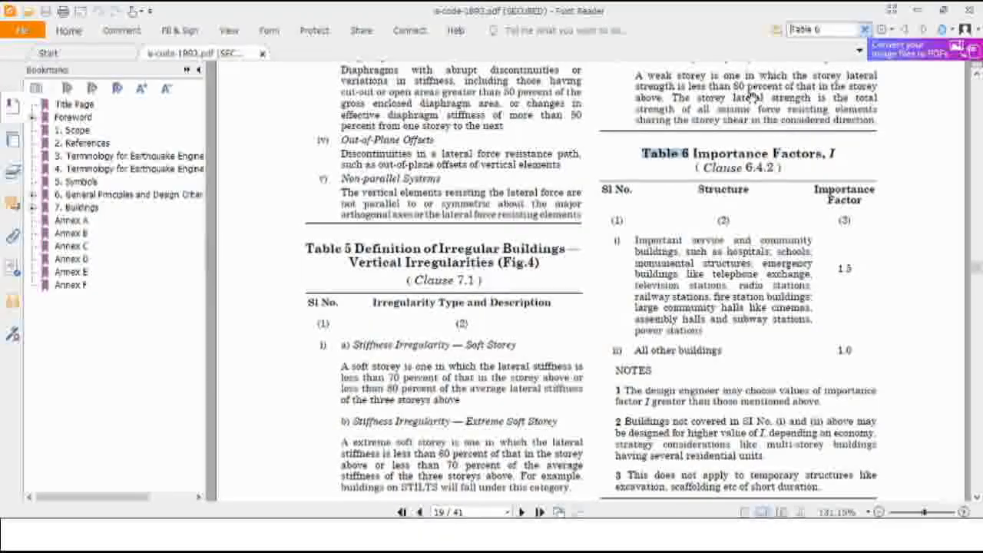
# - Search the code for Table 7 and examine the response reduction factors R for the building systems
pyautogui.press('BackSpace')
pyautogui.press('BackSpace')
pyautogui.press('Return')
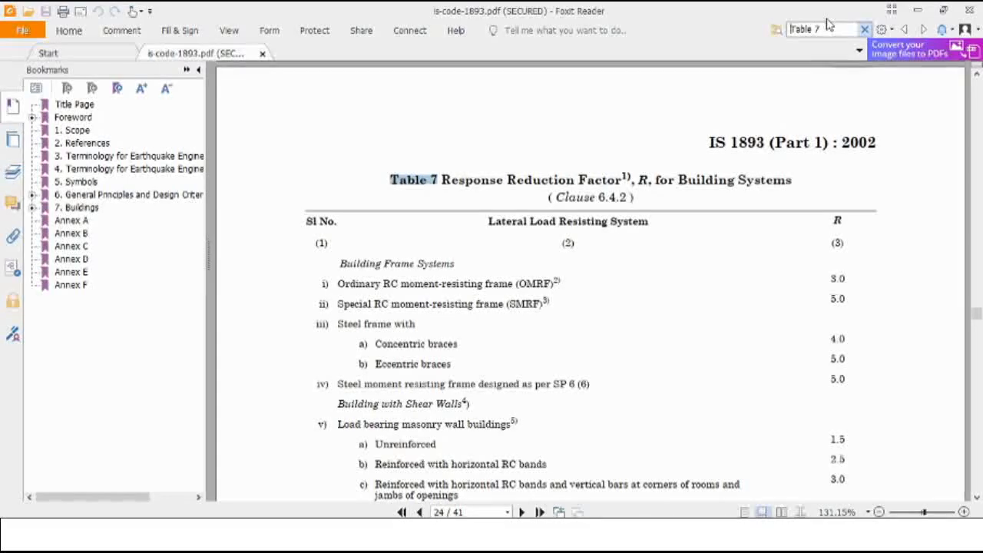
pyautogui.scroll(-1, 619, 338)
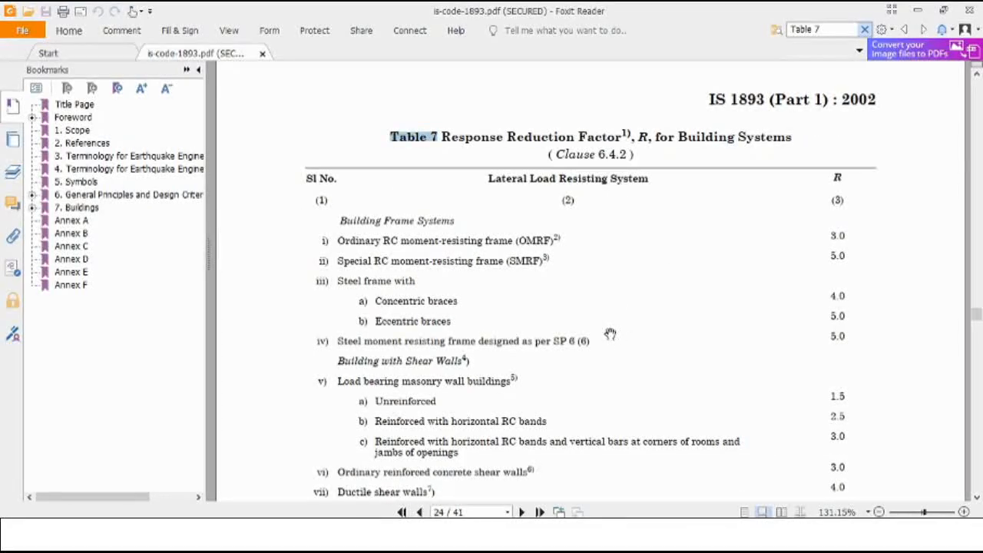
pyautogui.scroll(-2, 614, 331)
pyautogui.scroll(1, 622, 325)
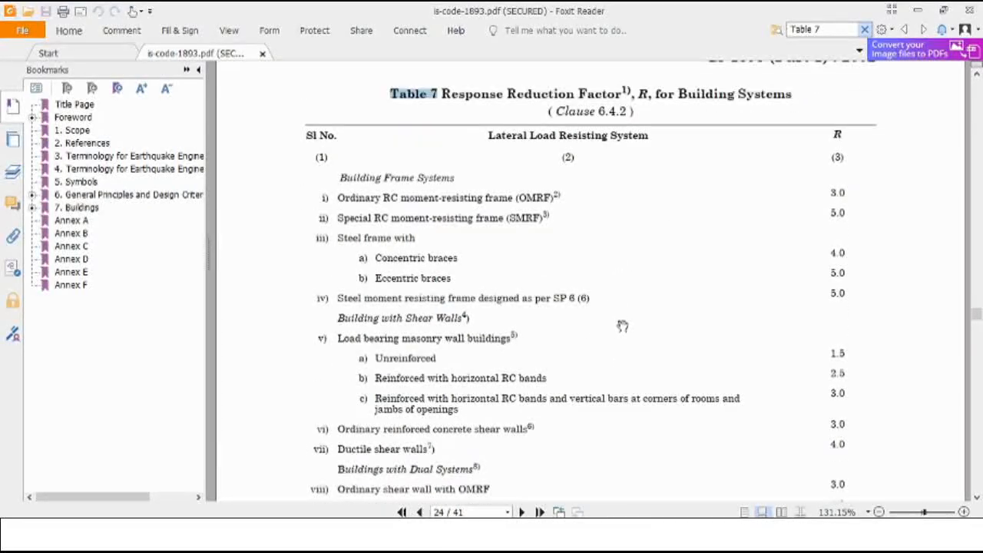
pyautogui.scroll(2, 621, 325)
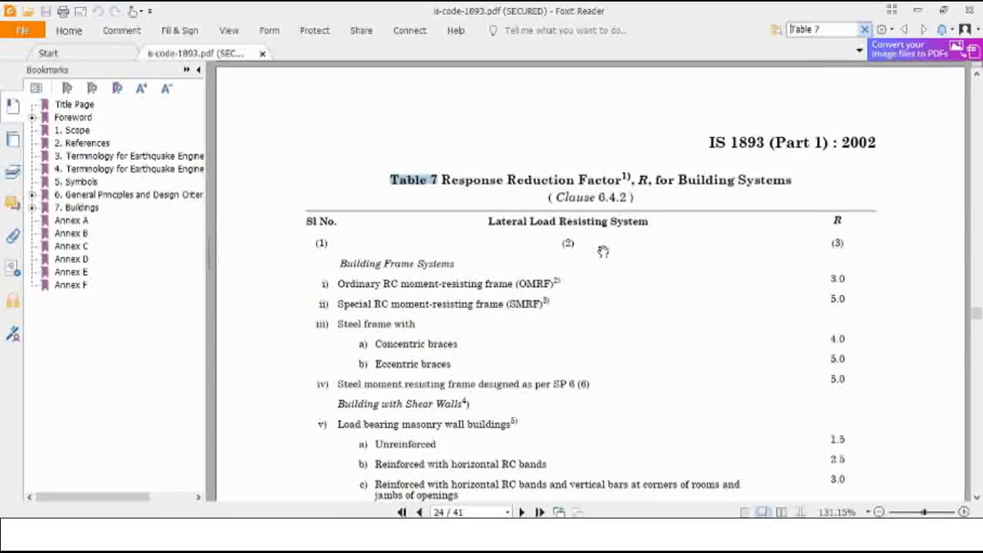
pyautogui.scroll(-1, 603, 251)
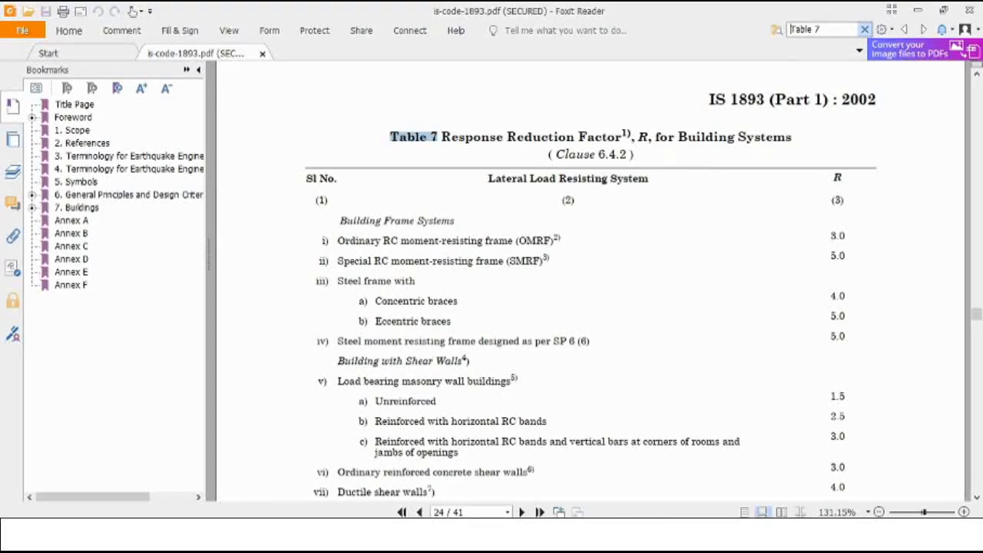
# - Switch to ETABS and set the seismic zone factor Z to 0.1, keeping site type II and importance factor 1
pyautogui.moveTo(617, 535)
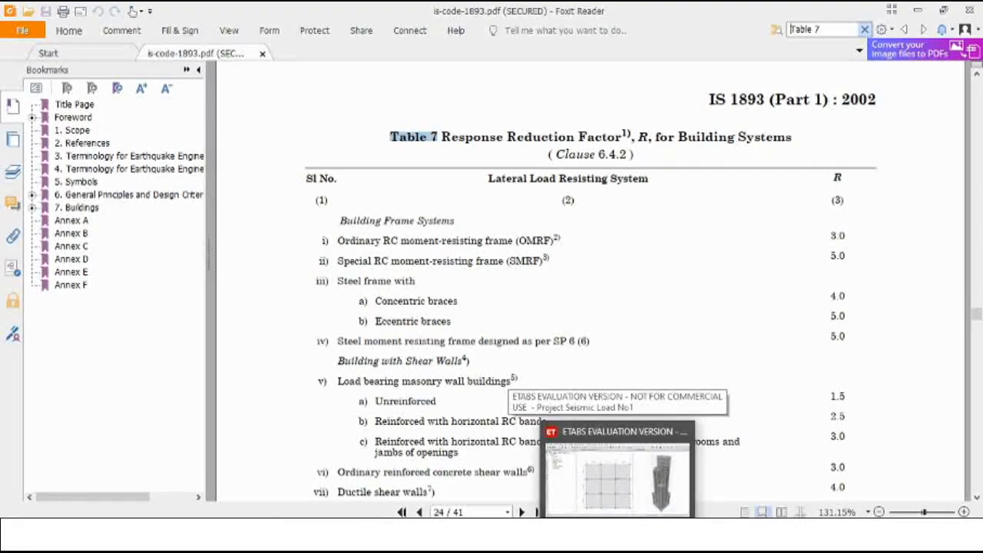
pyautogui.click(618, 476)
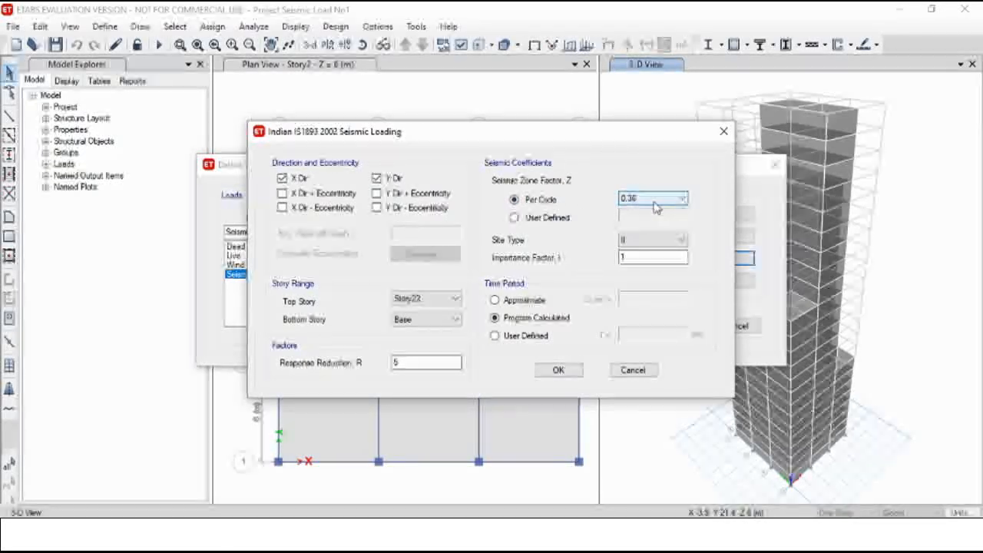
pyautogui.click(629, 200)
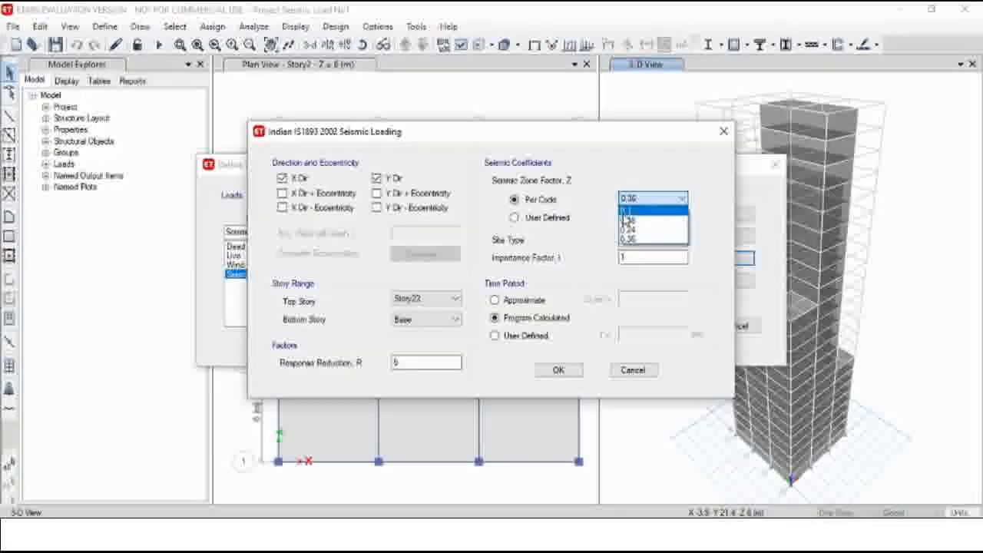
pyautogui.click(631, 211)
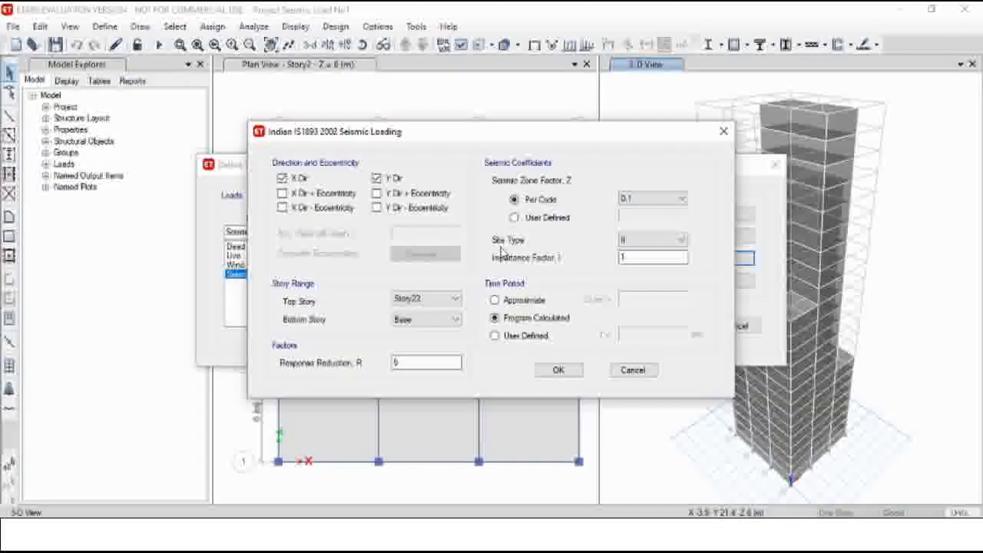
pyautogui.click(673, 241)
pyautogui.click(659, 258)
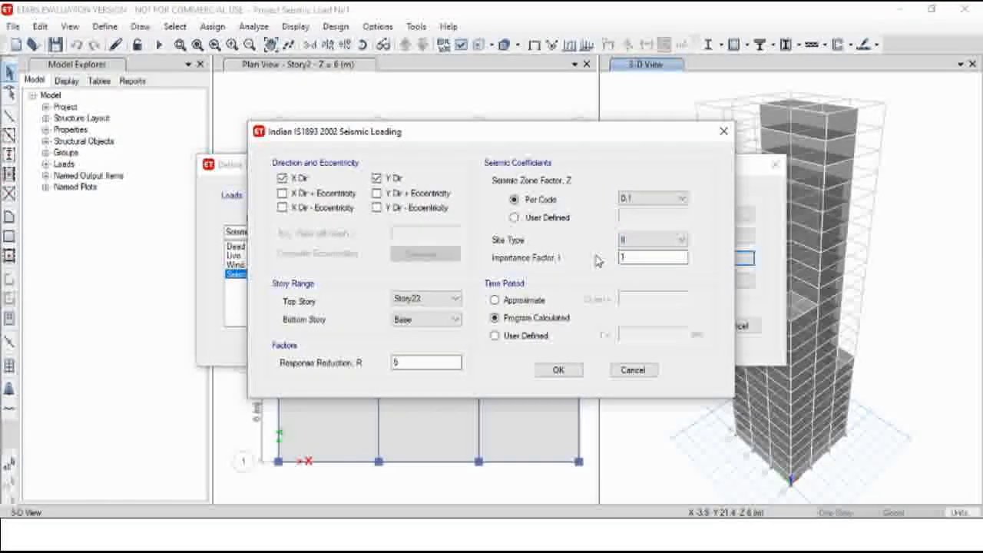
pyautogui.click(638, 263)
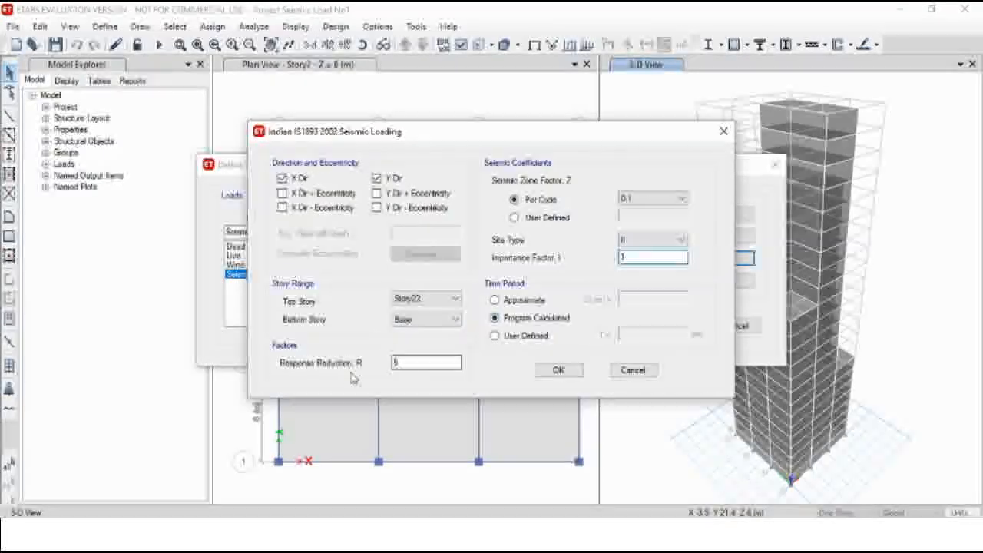
# - Set the response reduction factor R to 3 and accept the seismic loading and the load patterns
pyautogui.moveTo(423, 363); pyautogui.dragTo(359, 366)
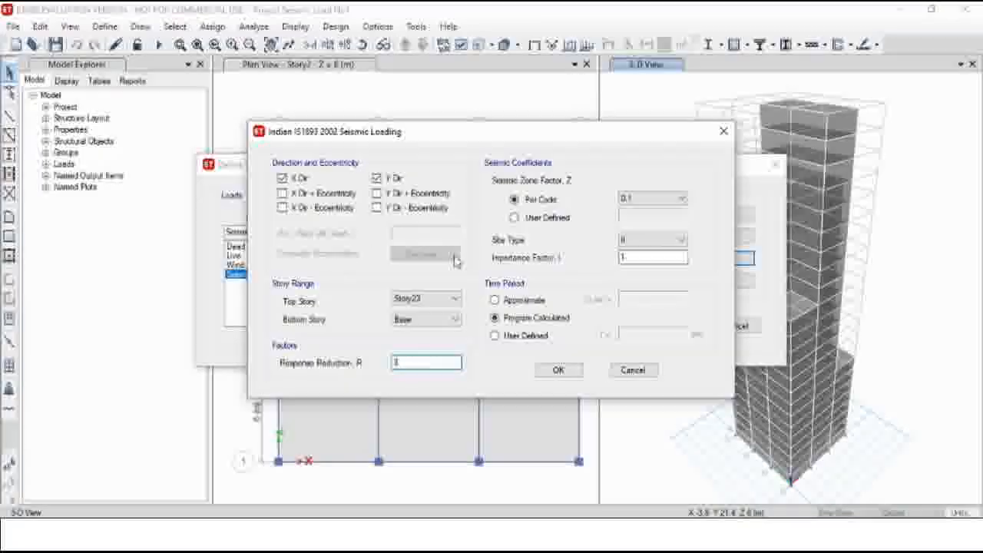
pyautogui.click(558, 371)
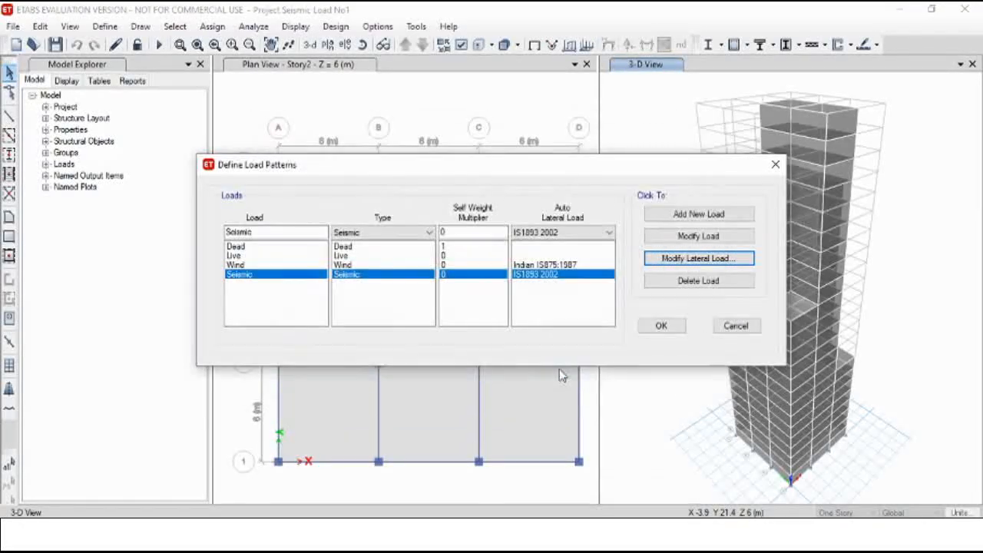
pyautogui.click(652, 326)
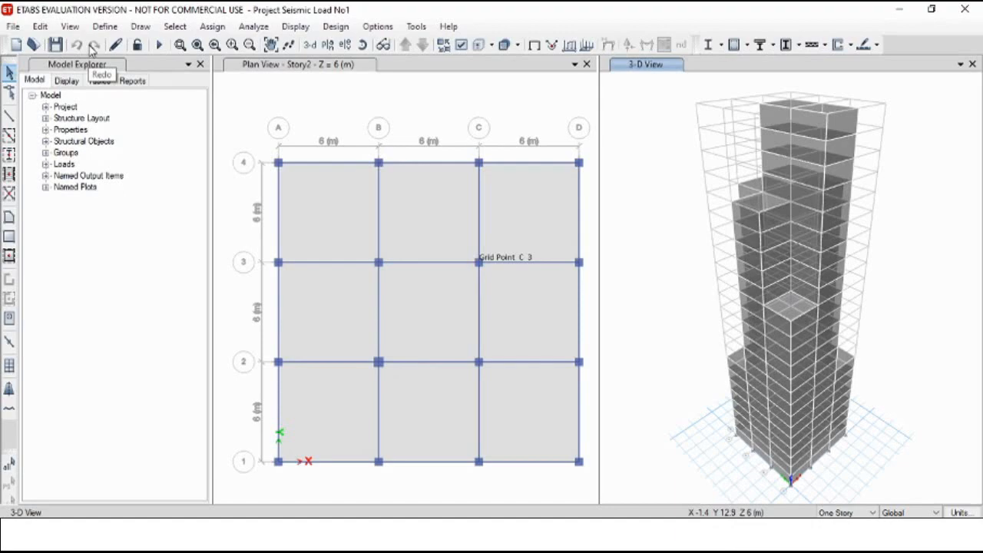
# - Review the list of defined load combinations and close it
pyautogui.click(105, 26)
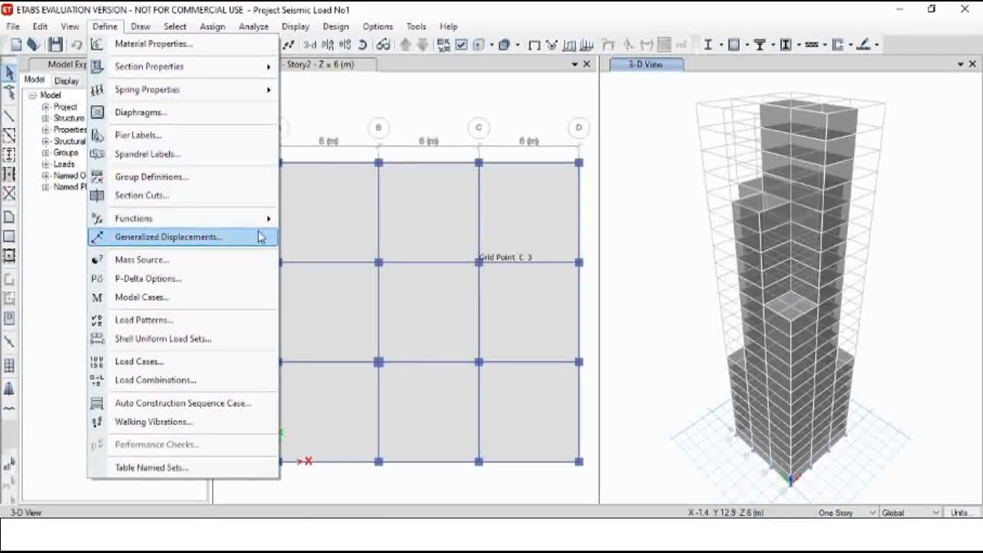
pyautogui.click(150, 380)
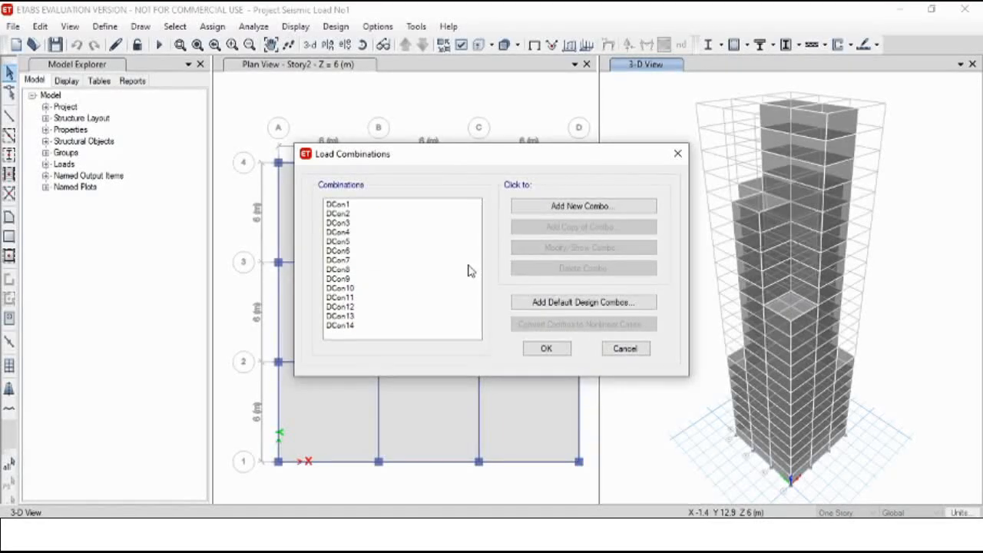
pyautogui.click(546, 349)
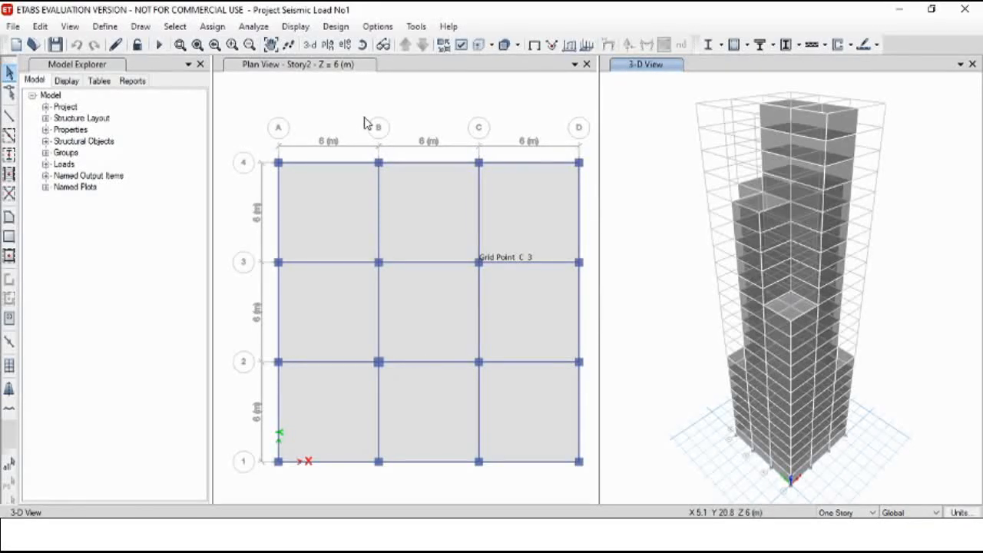
# - Set the Wind load case to Do Not Run and run the analysis for the other load cases
pyautogui.click(257, 29)
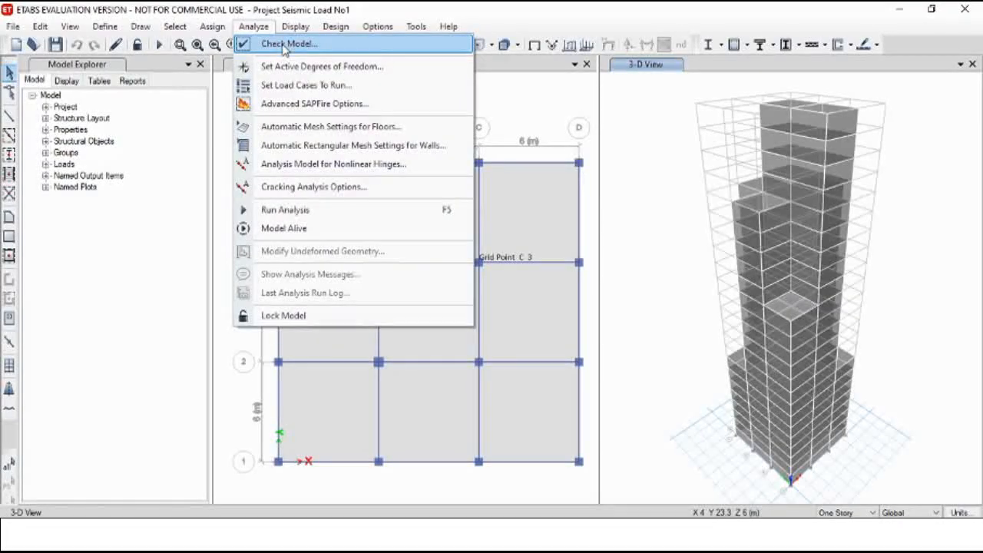
pyautogui.click(299, 87)
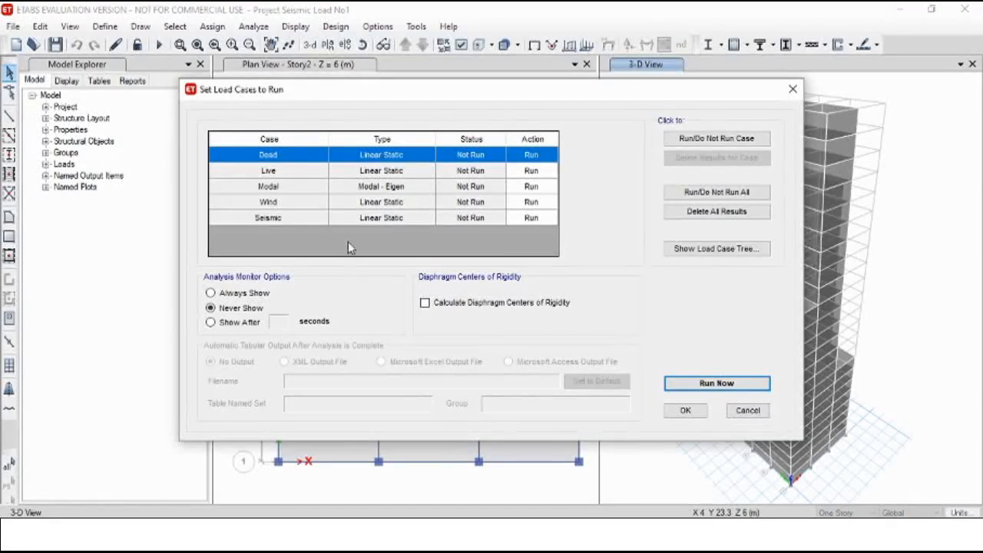
pyautogui.click(429, 202)
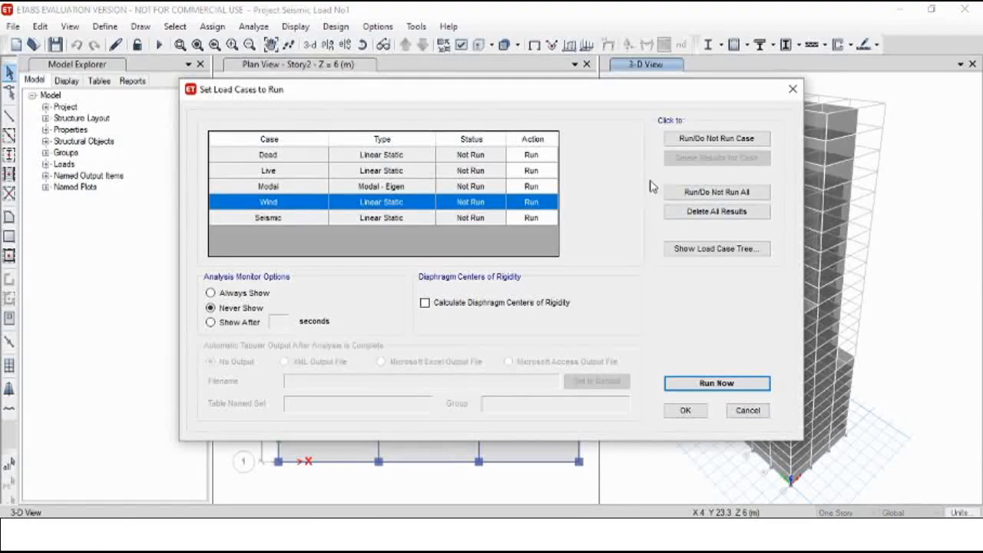
pyautogui.click(693, 140)
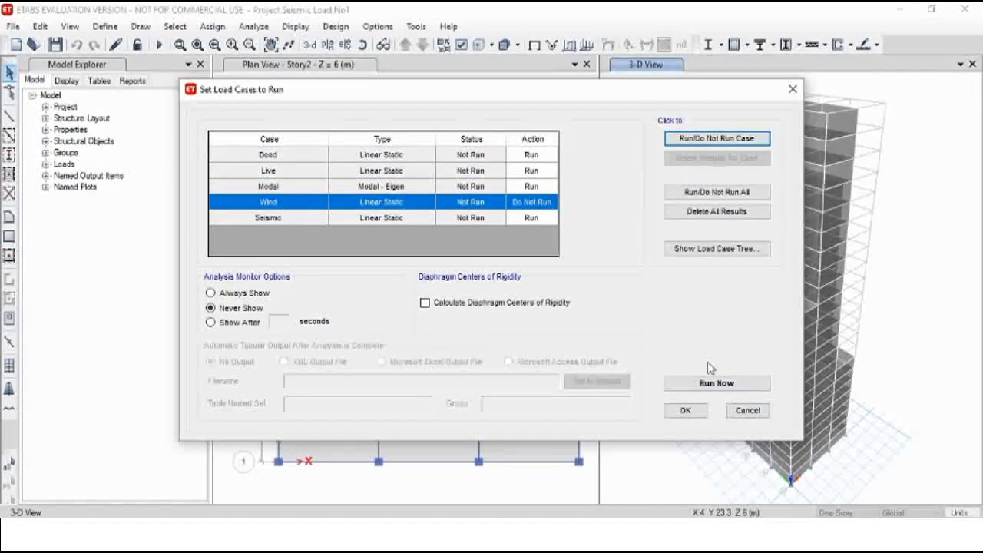
pyautogui.click(707, 382)
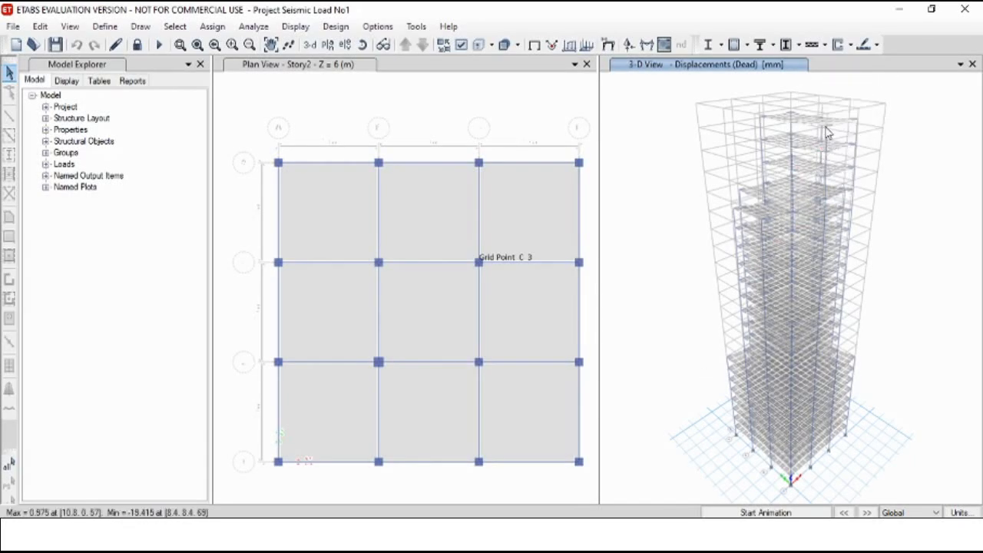
# - Start the concrete frame design check and continue despite the load combinations without results
pyautogui.click(299, 28)
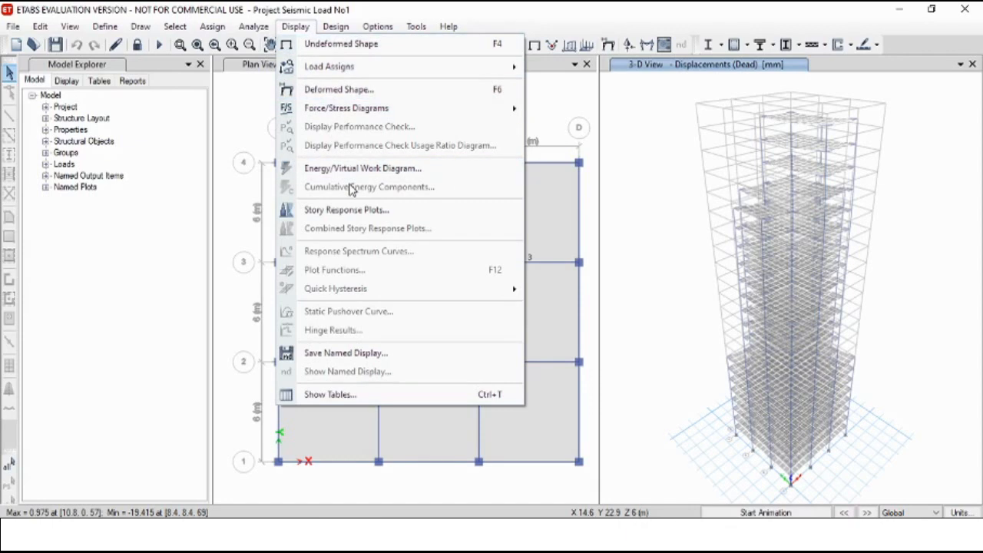
pyautogui.click(336, 26)
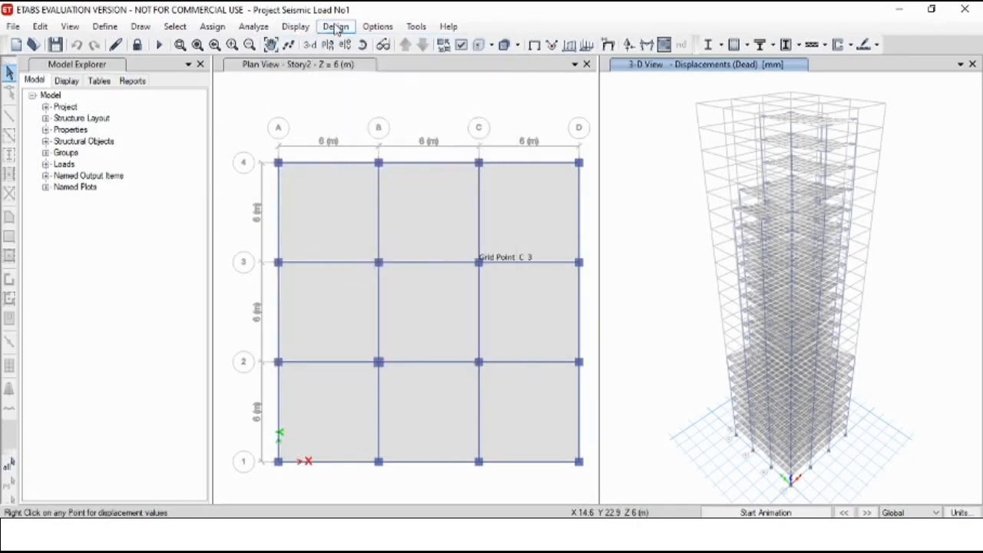
pyautogui.click(335, 26)
pyautogui.moveTo(357, 67)
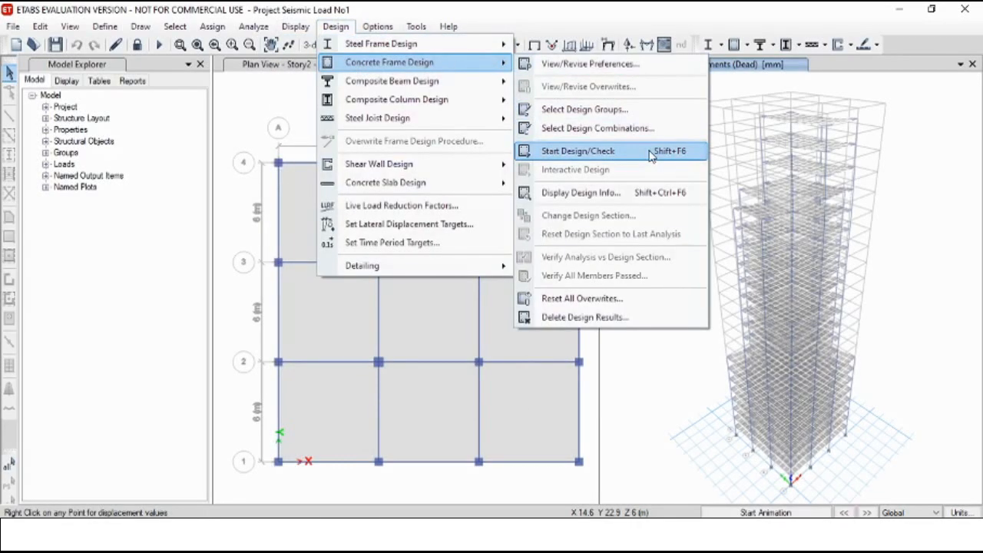
pyautogui.click(577, 150)
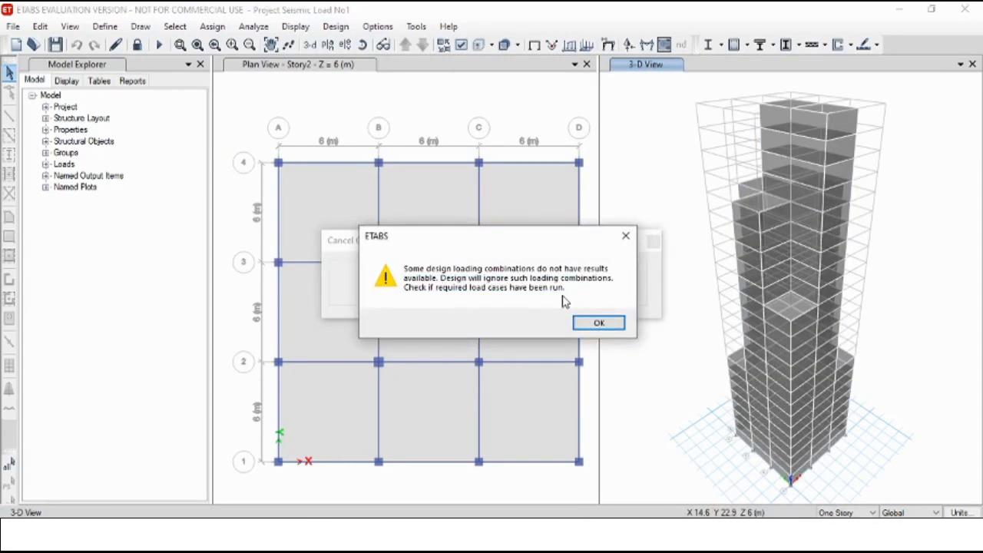
pyautogui.click(599, 323)
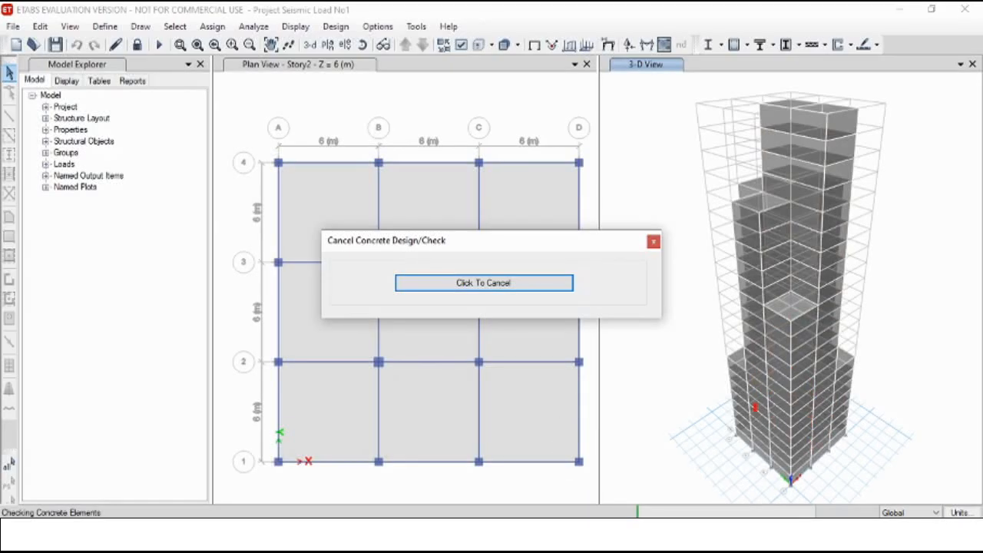
# - Agree to reiterate the analysis and design for the differing concrete frames, again ignoring combinations without results
pyautogui.hotkey('alt', 'Tab')
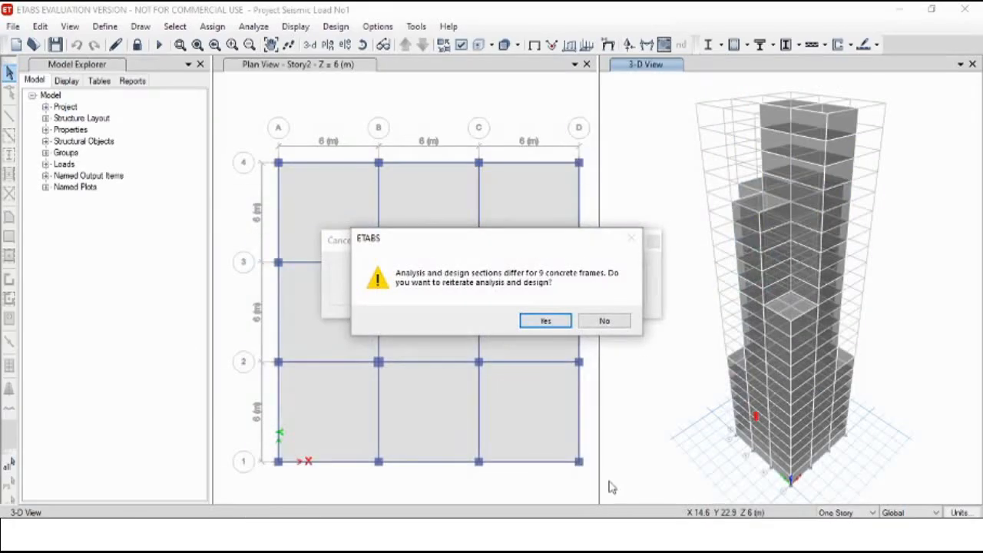
pyautogui.click(551, 321)
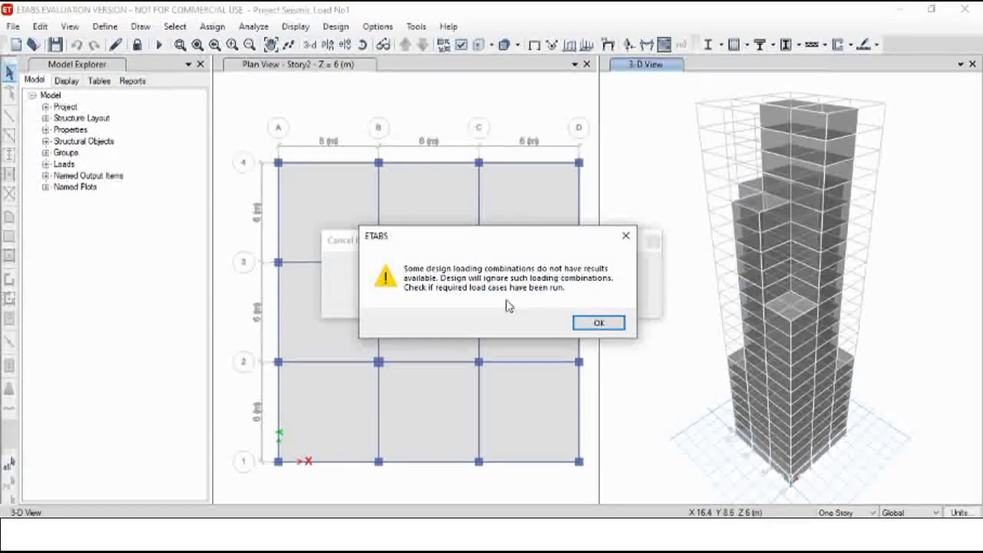
pyautogui.click(599, 323)
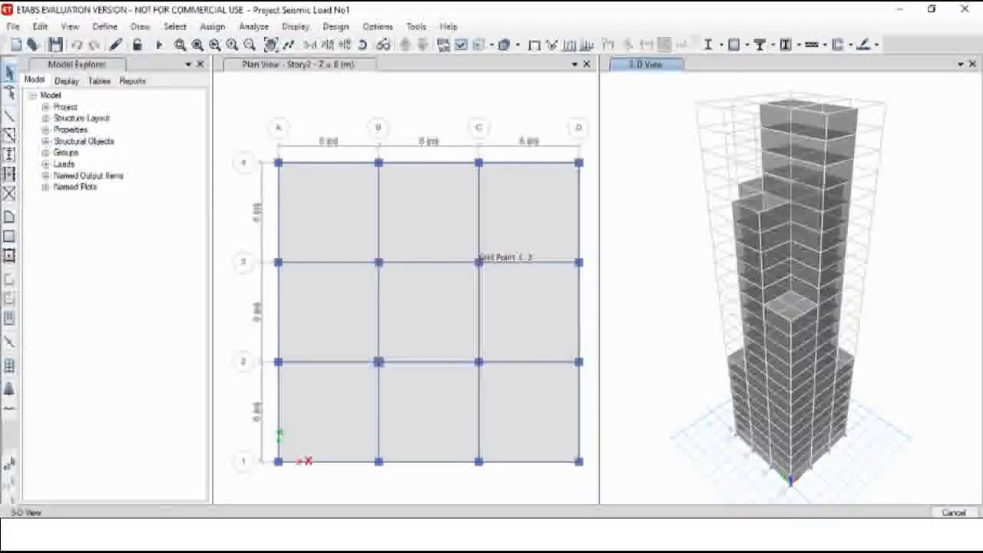
# - Consult the building's reference drawing, then verify whether all concrete frame members pass the design check
pyautogui.click(581, 529)
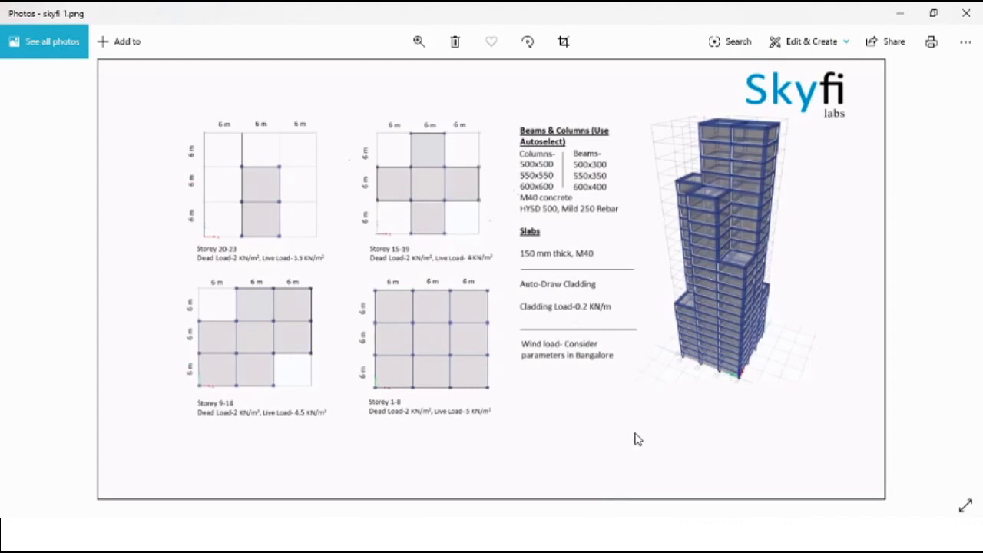
pyautogui.click(421, 535)
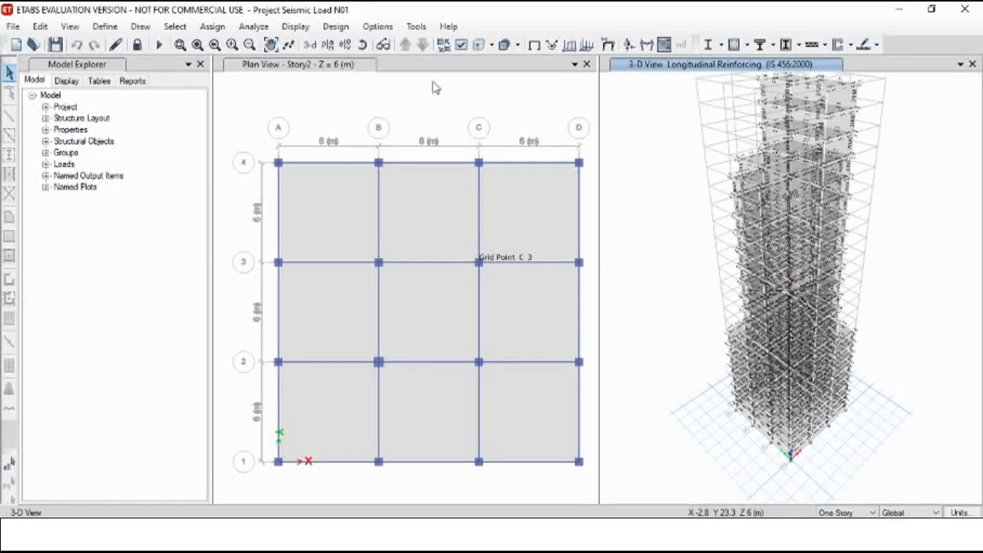
pyautogui.click(377, 26)
pyautogui.moveTo(339, 28)
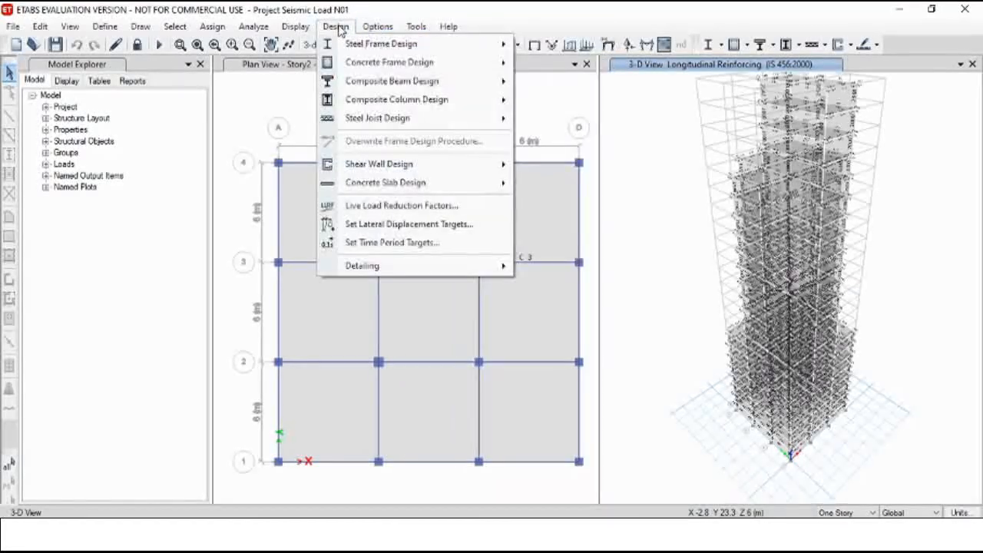
pyautogui.moveTo(460, 64)
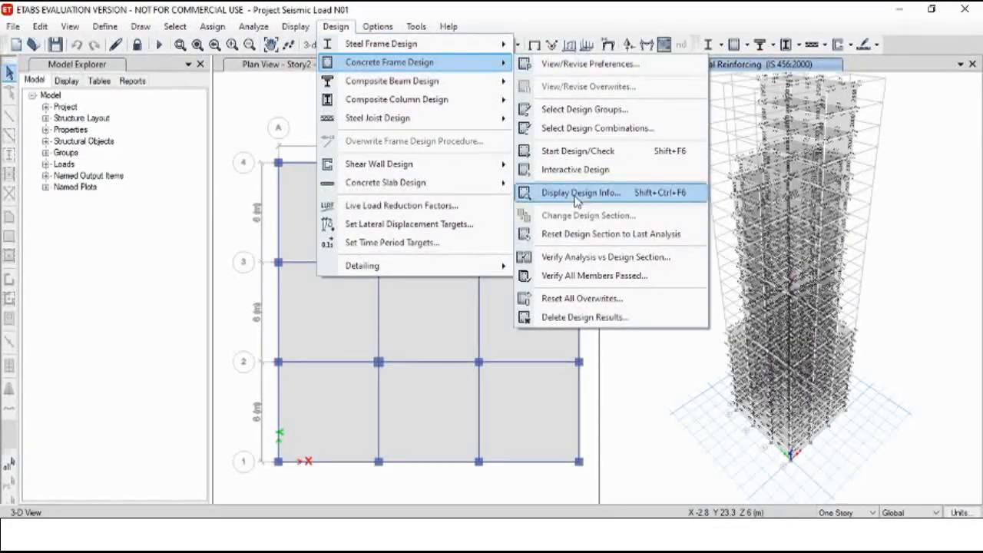
pyautogui.click(572, 283)
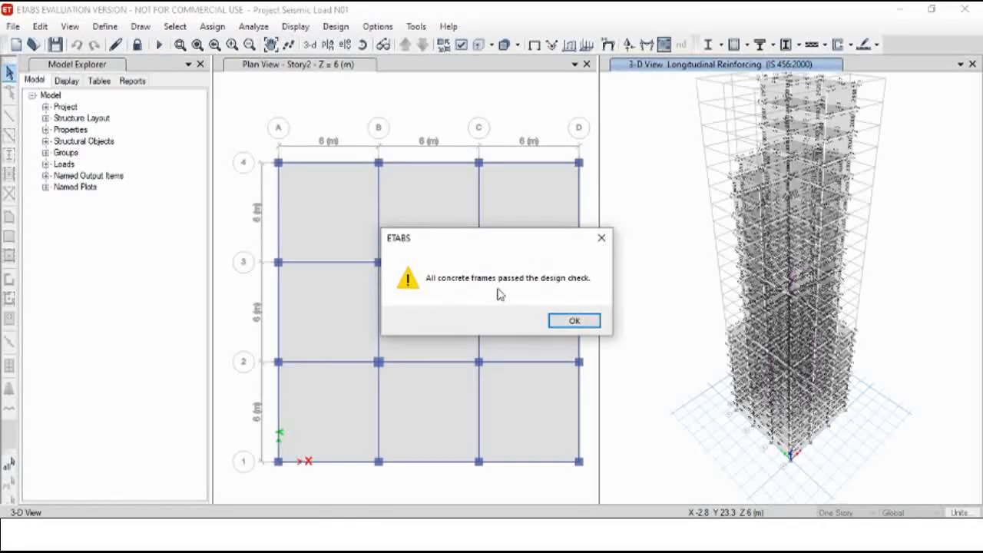
pyautogui.click(572, 322)
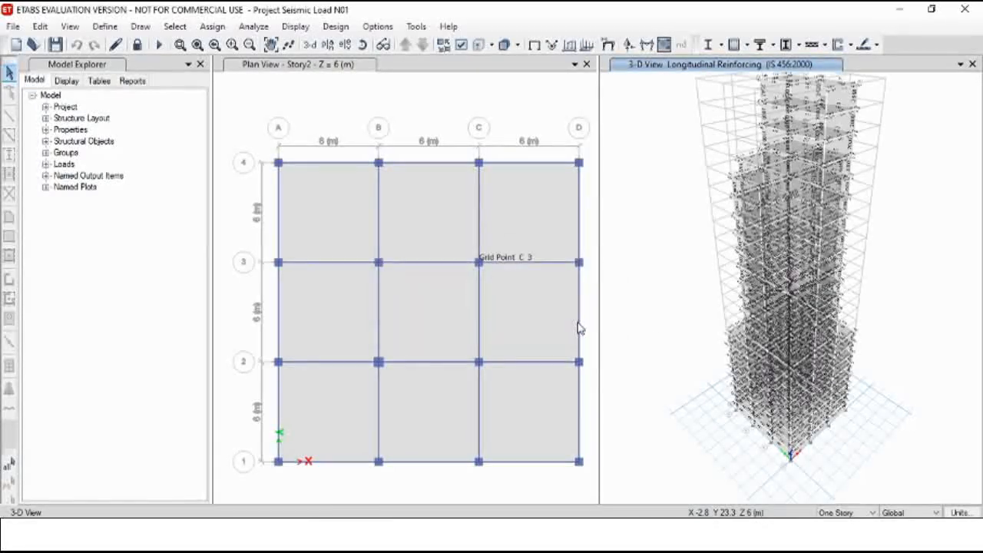
# - Generate the Summary Report, browse it to the story forces table on page 35, and consult the reference drawing again
pyautogui.click(131, 82)
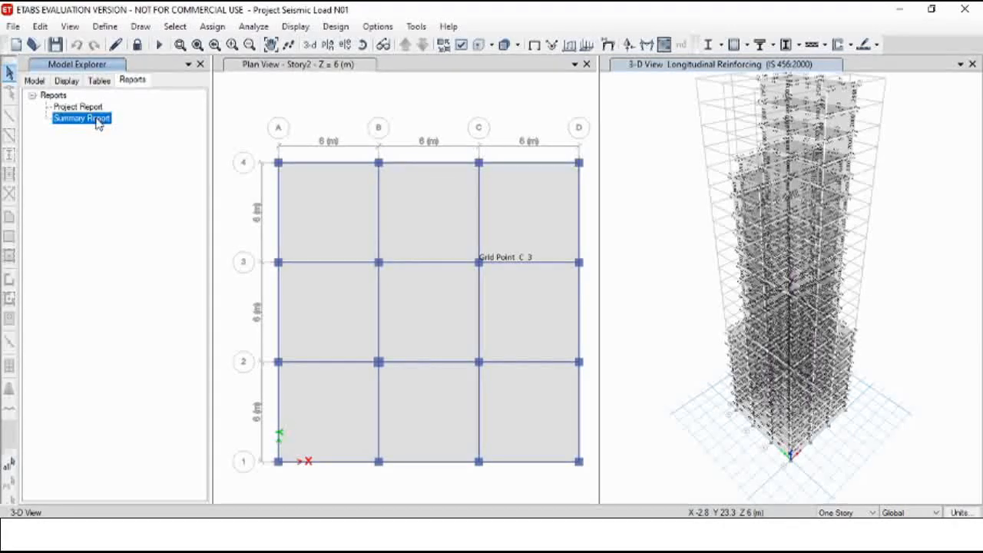
pyautogui.doubleClick(68, 121)
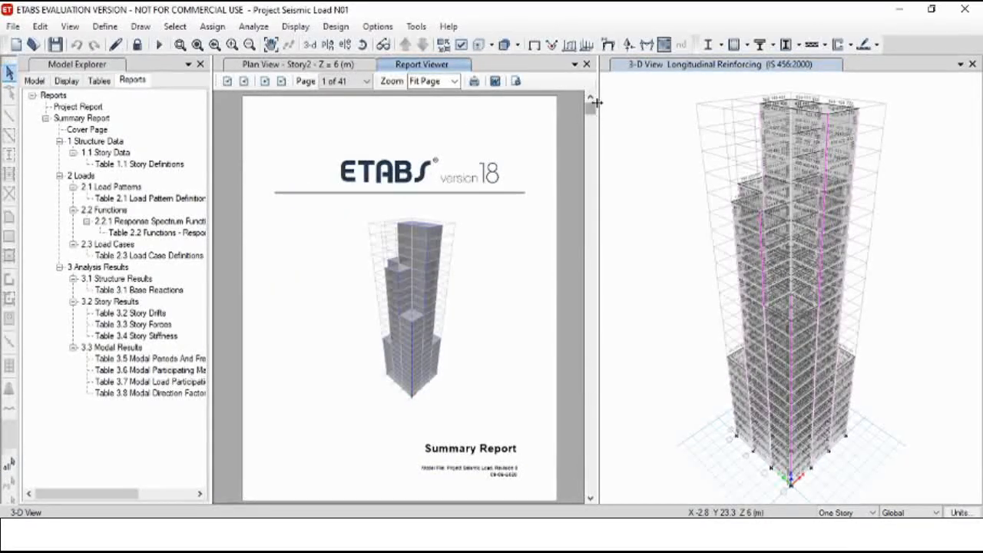
pyautogui.moveTo(590, 109); pyautogui.dragTo(590, 433)
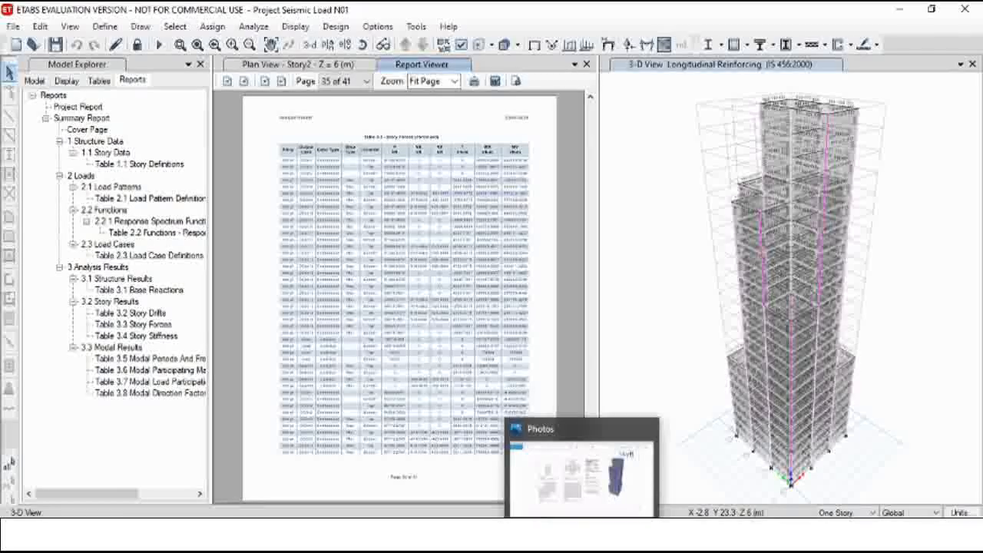
pyautogui.click(582, 533)
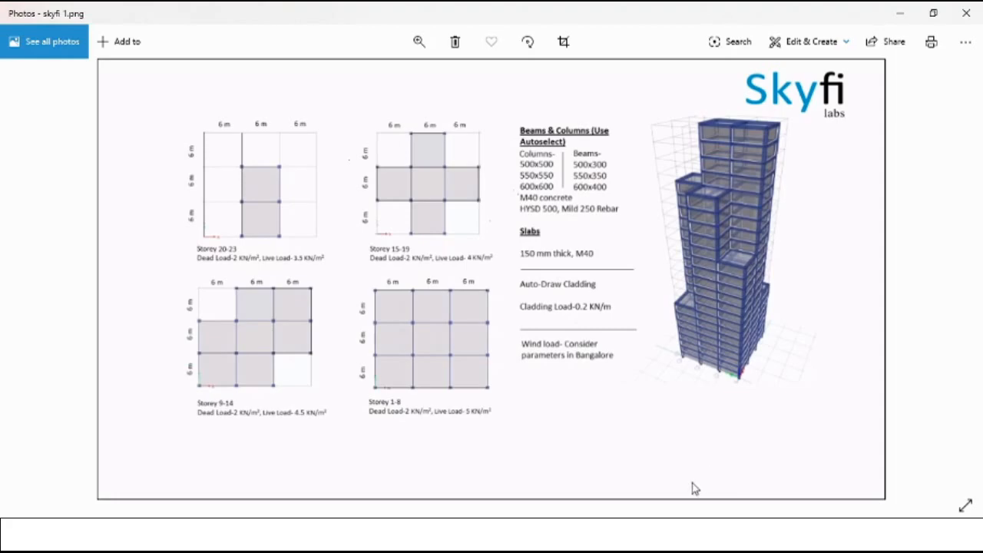
pyautogui.hotkey('alt', 'Tab')
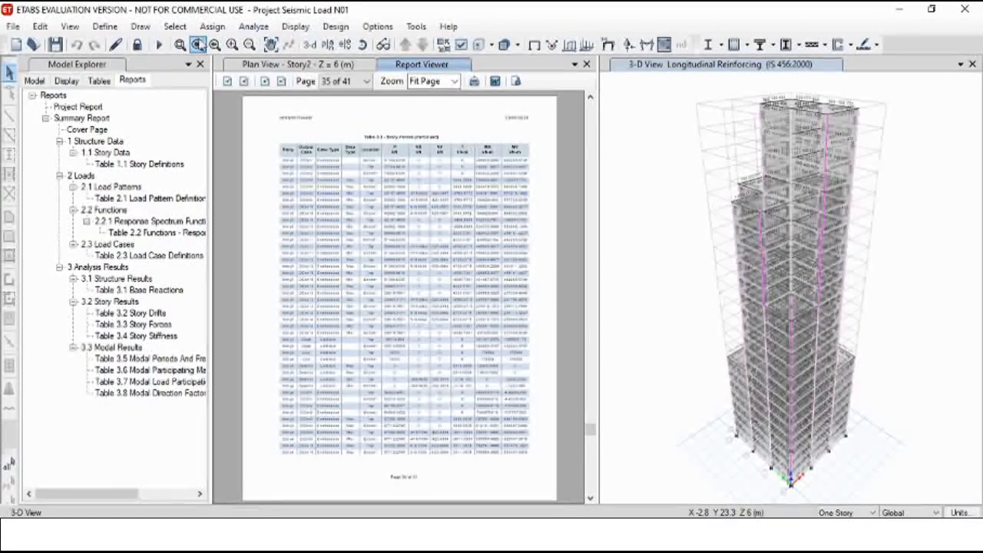
# - Unlock the model and agree to delete its analysis results
pyautogui.click(137, 46)
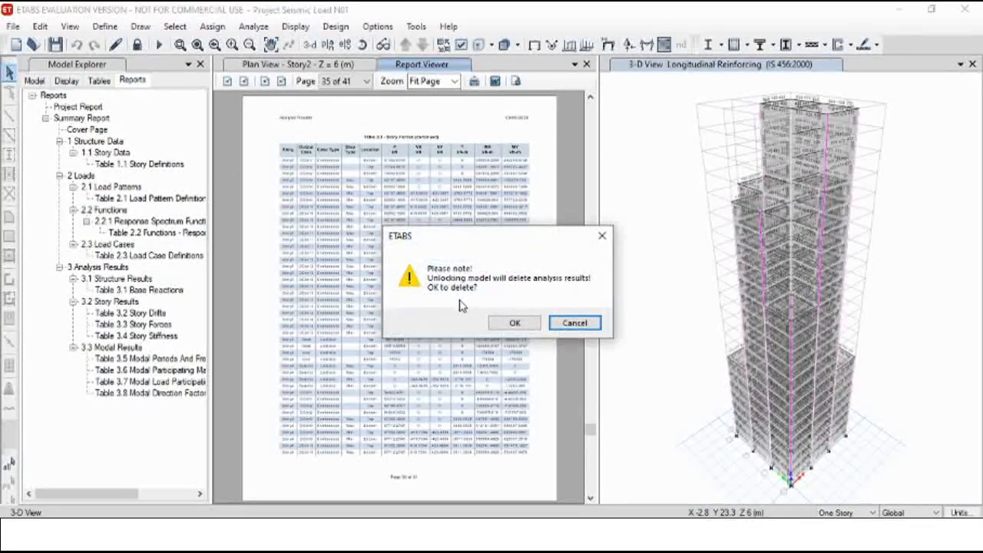
pyautogui.click(520, 329)
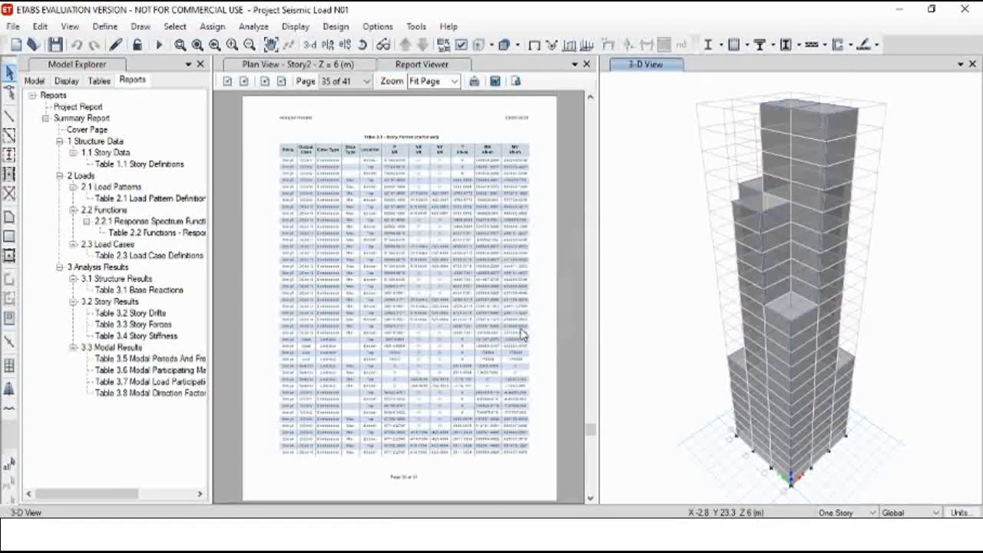
pyautogui.click(98, 81)
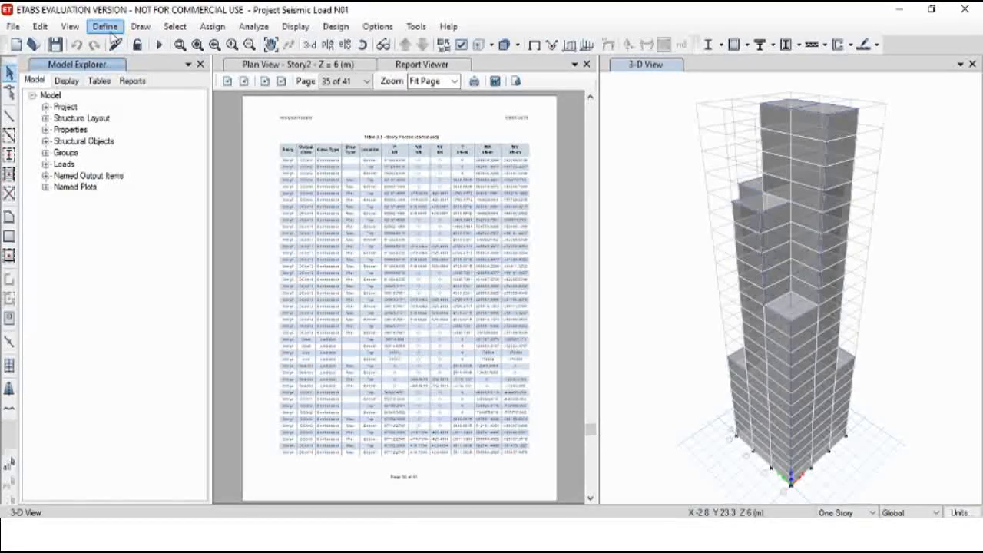
# - Review the IS1893 2002 lateral load parameters of the Seismic load pattern and close the load pattern definitions
pyautogui.click(109, 29)
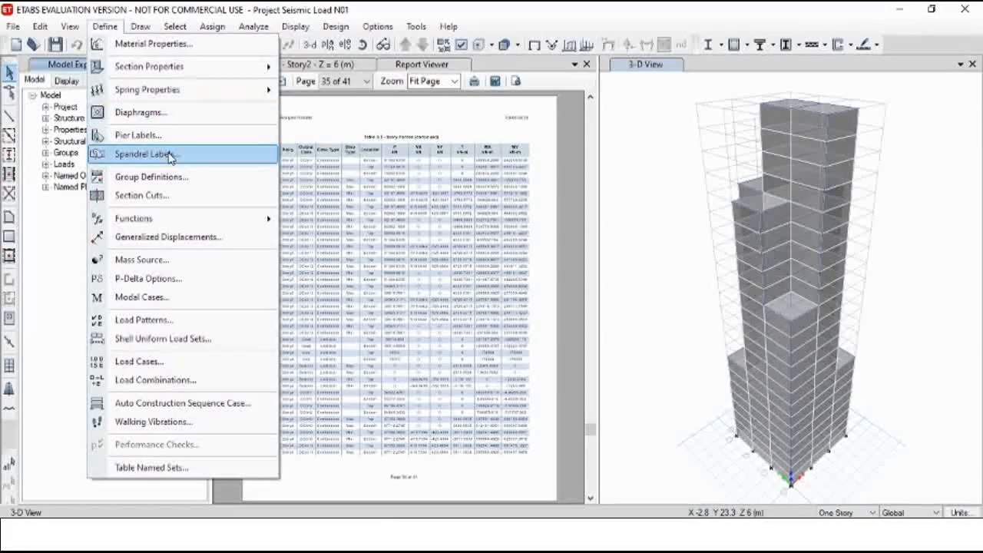
pyautogui.click(177, 321)
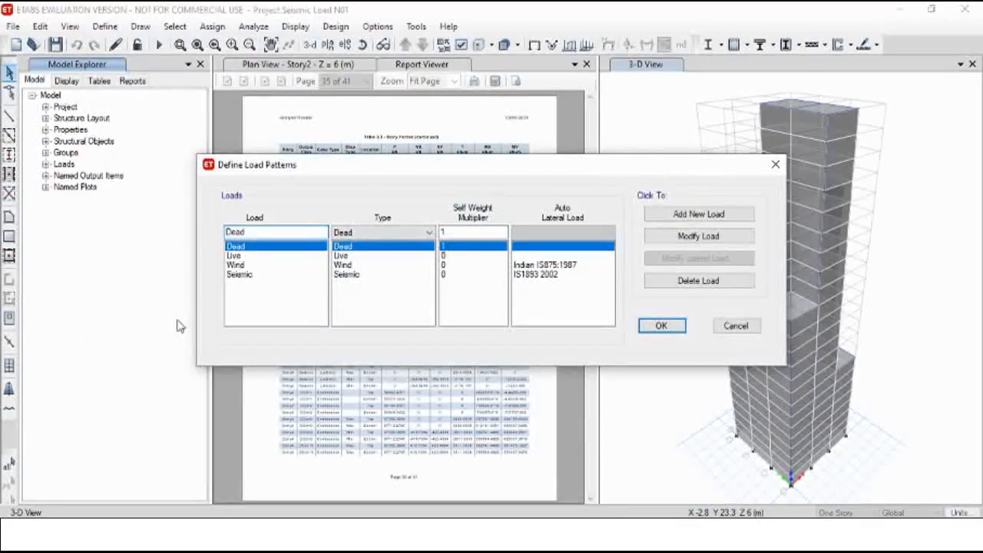
pyautogui.click(246, 275)
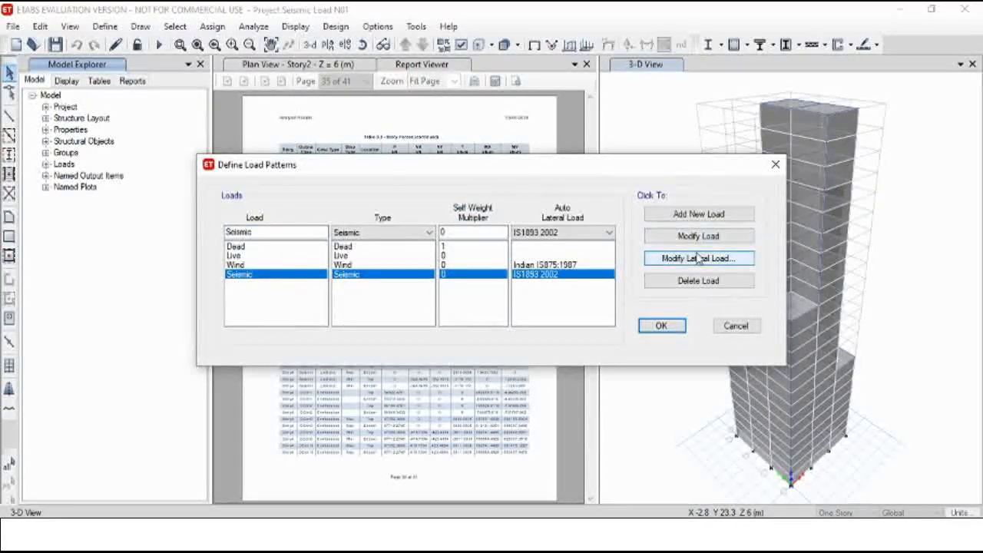
pyautogui.click(695, 258)
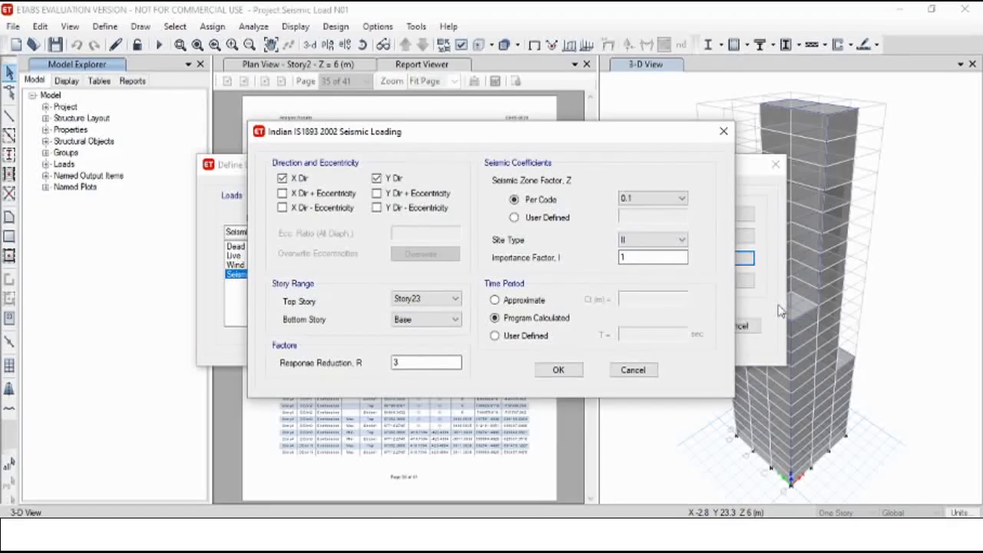
pyautogui.click(558, 369)
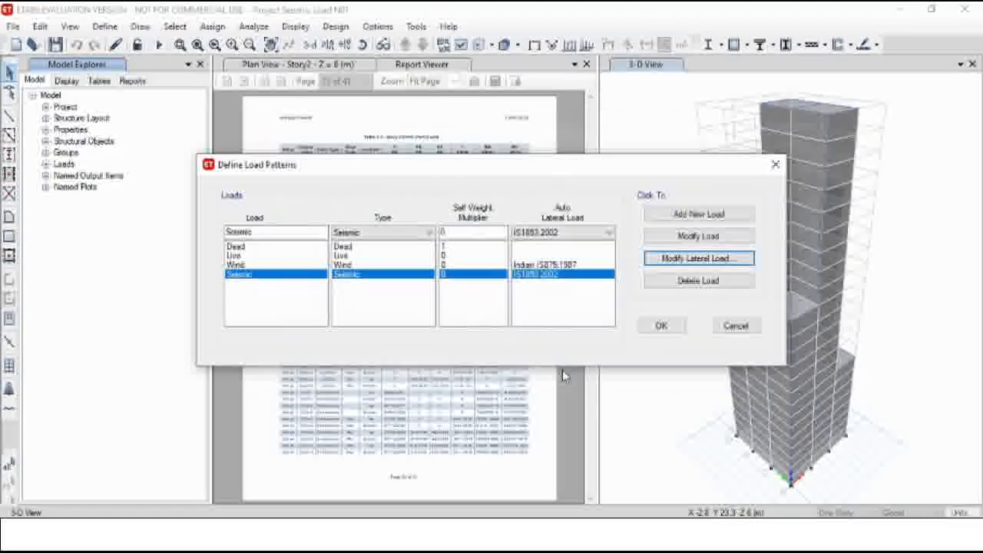
pyautogui.click(662, 326)
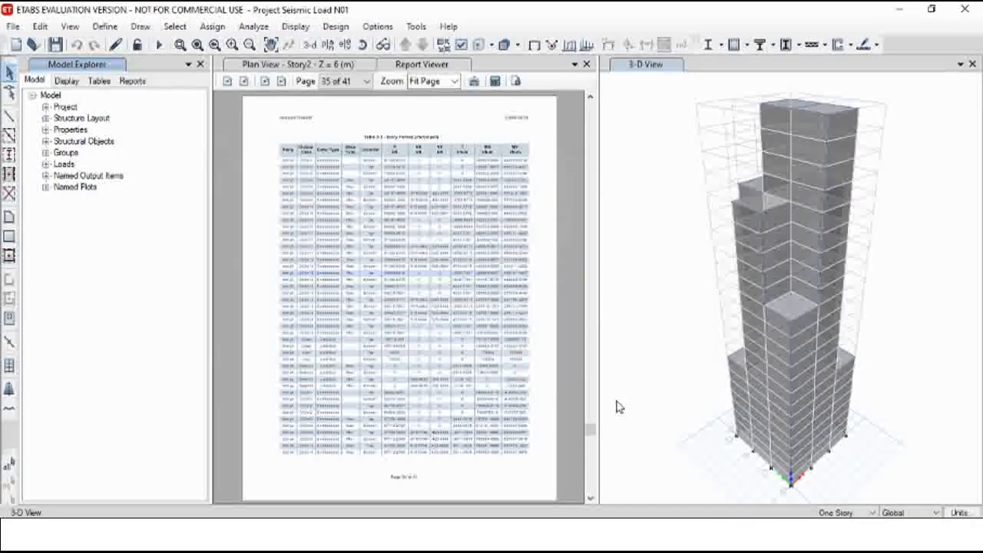
# - Start a new response spectrum function using the IS1893:2002 function type
pyautogui.click(106, 27)
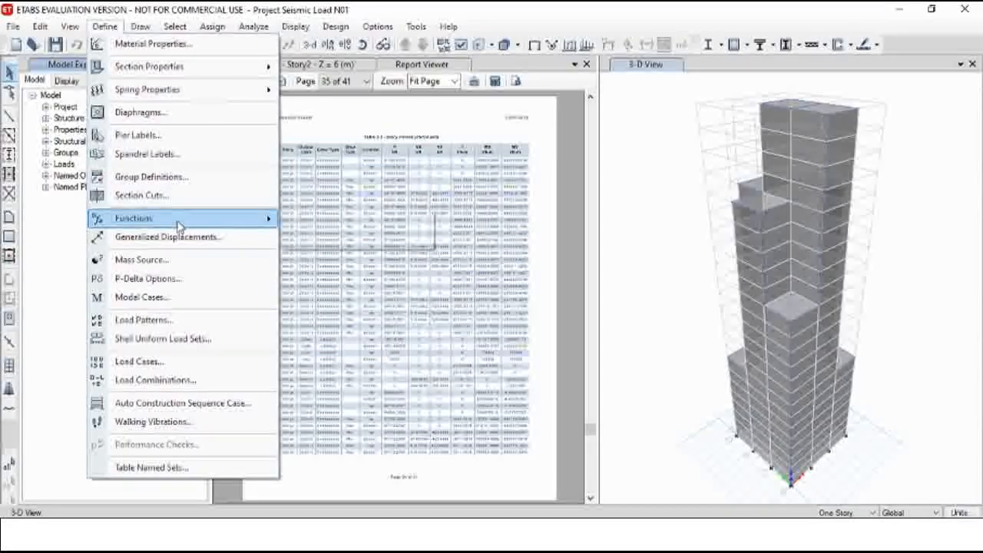
pyautogui.moveTo(178, 222)
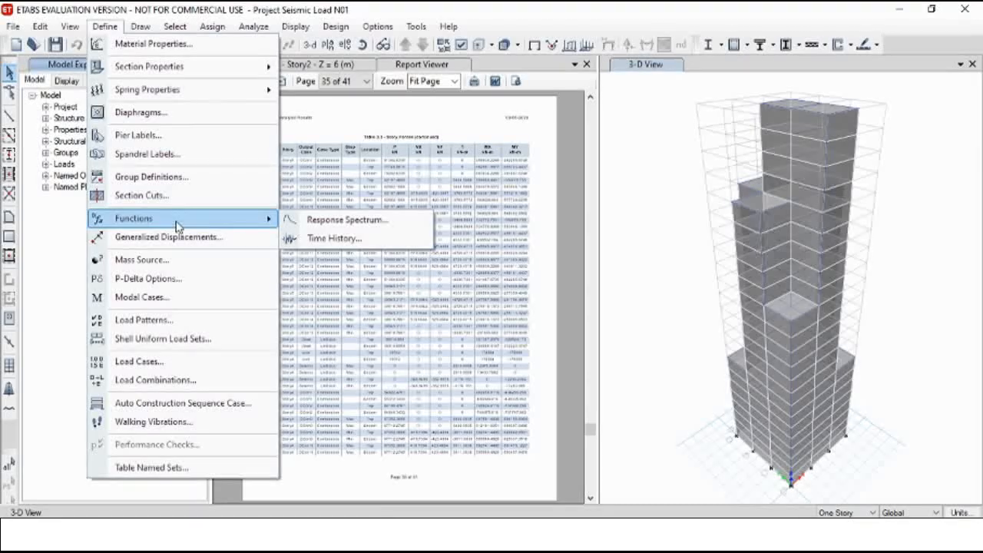
pyautogui.click(310, 222)
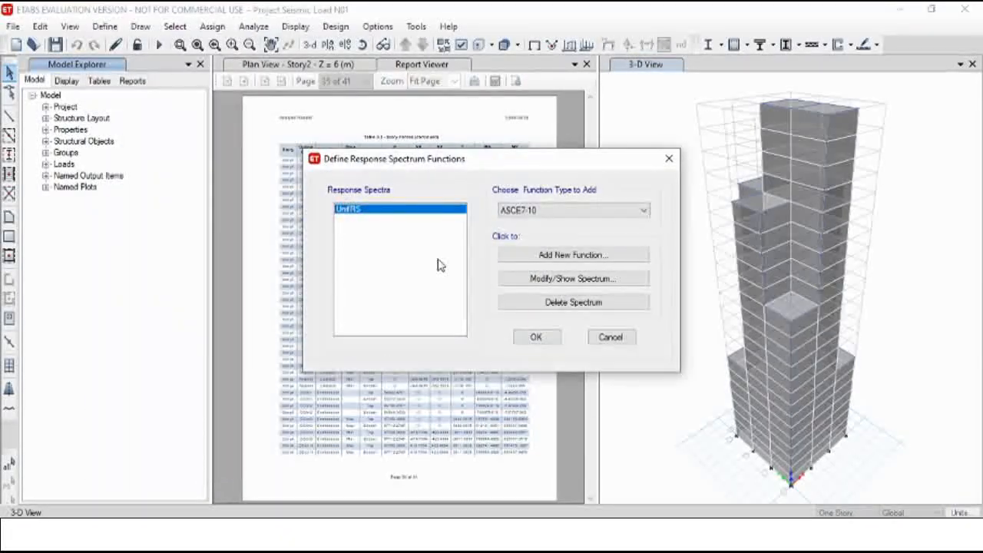
pyautogui.click(542, 211)
pyautogui.click(542, 211)
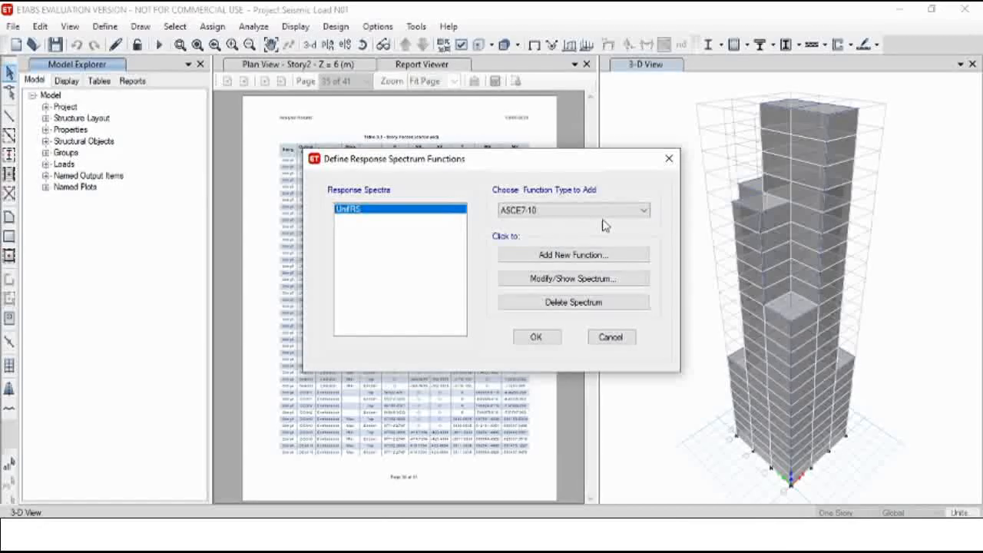
pyautogui.click(641, 211)
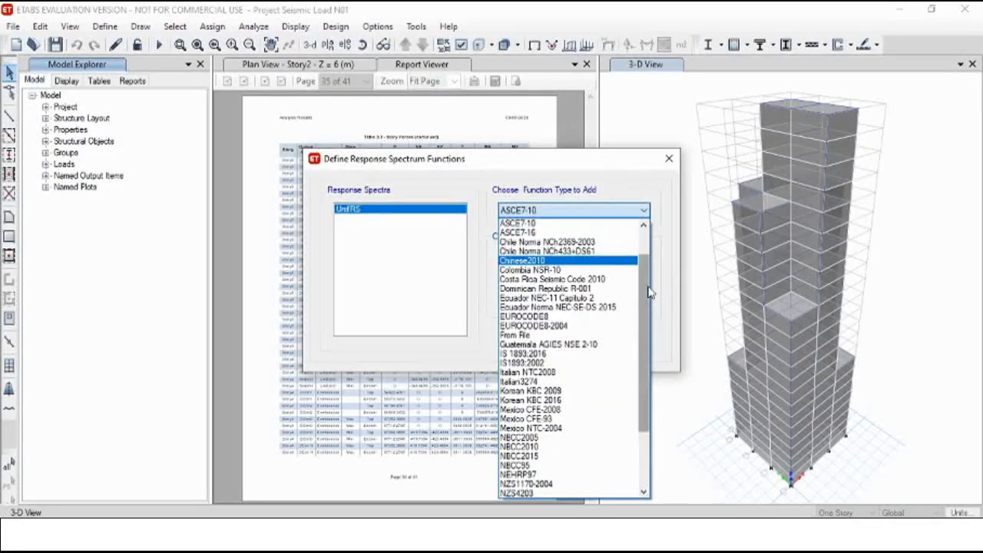
pyautogui.scroll(-3, 649, 292)
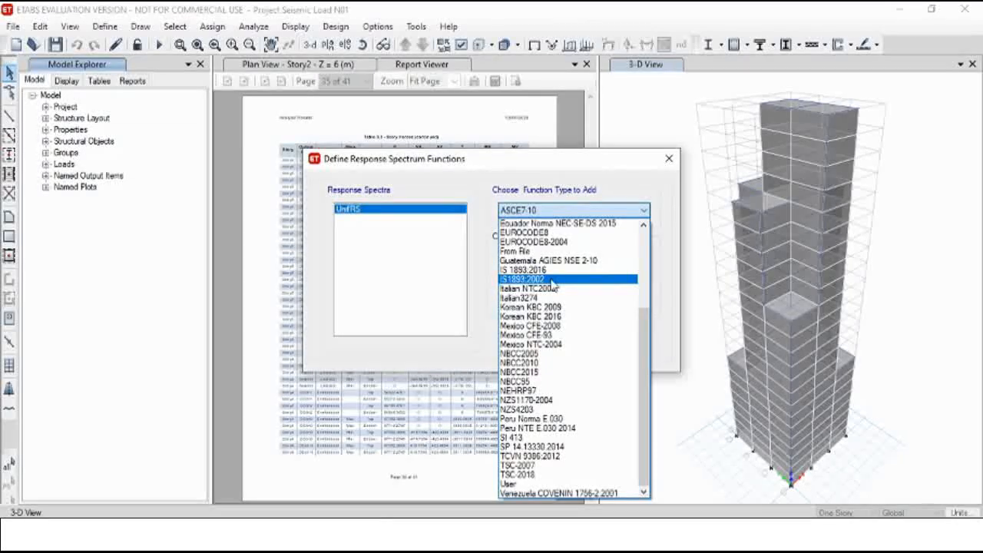
pyautogui.click(551, 280)
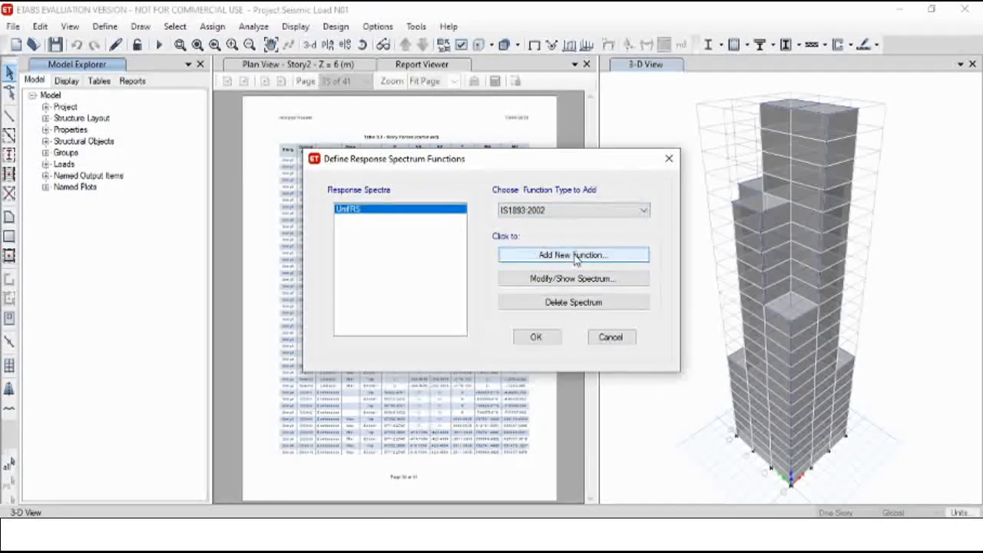
pyautogui.click(575, 255)
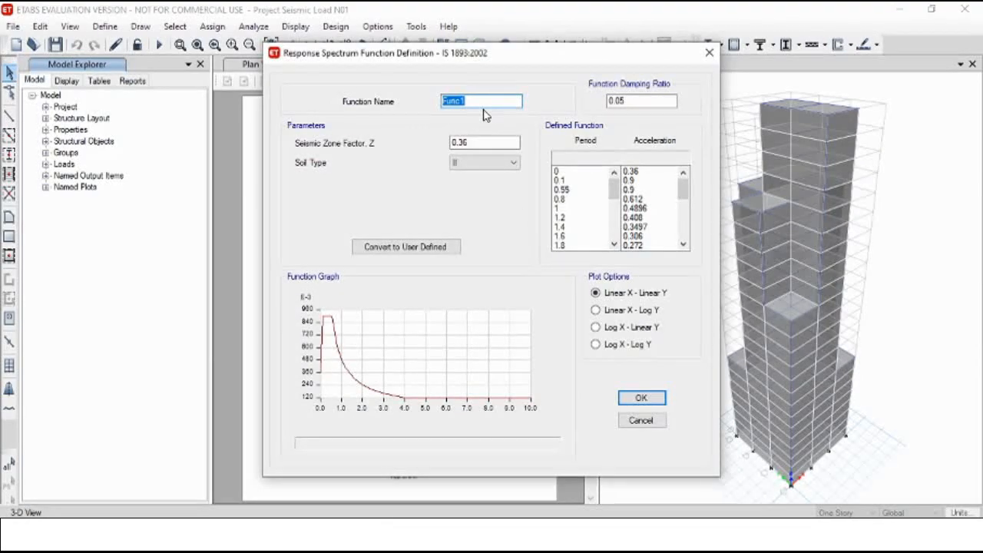
# - Name the function Response Spectrum, set its seismic zone factor to 0.1 with soil type II, and accept the definition
pyautogui.write('Response Spec')
pyautogui.write('trum')
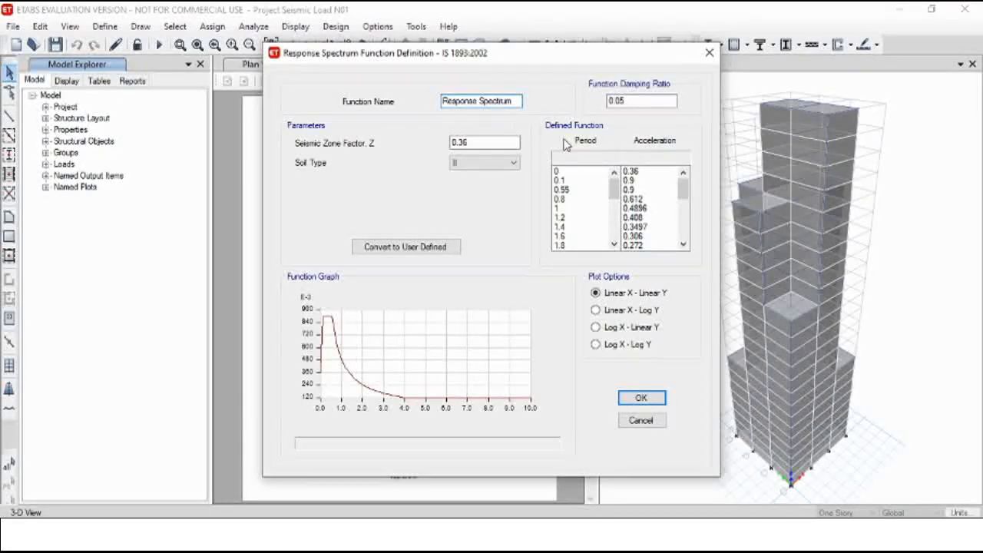
pyautogui.doubleClick(483, 142)
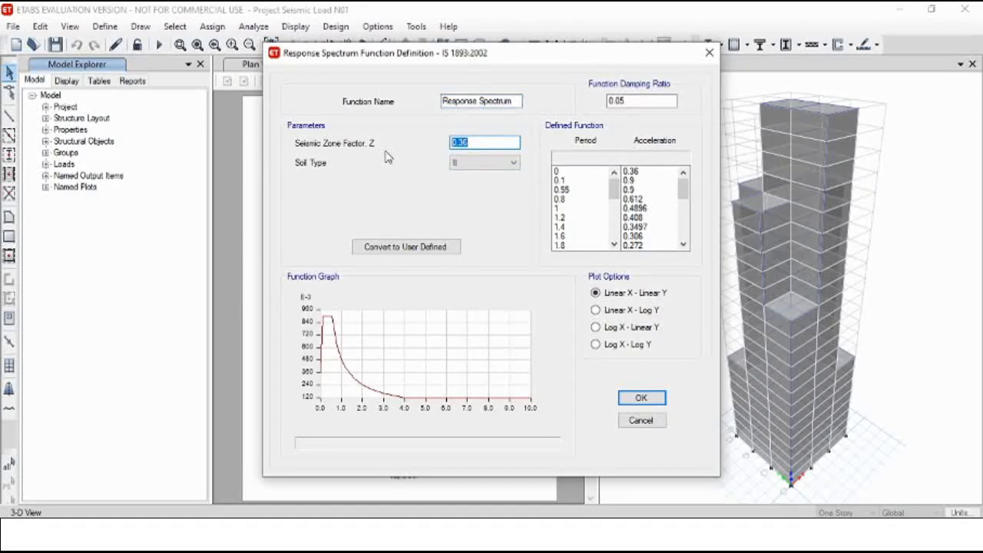
pyautogui.write('0')
pyautogui.click(483, 162)
pyautogui.click(489, 165)
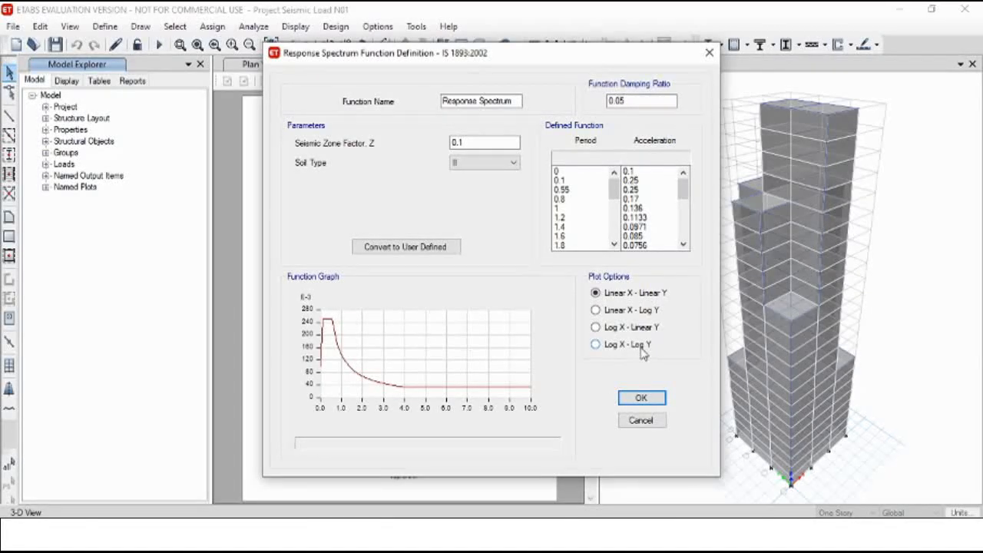
pyautogui.click(641, 397)
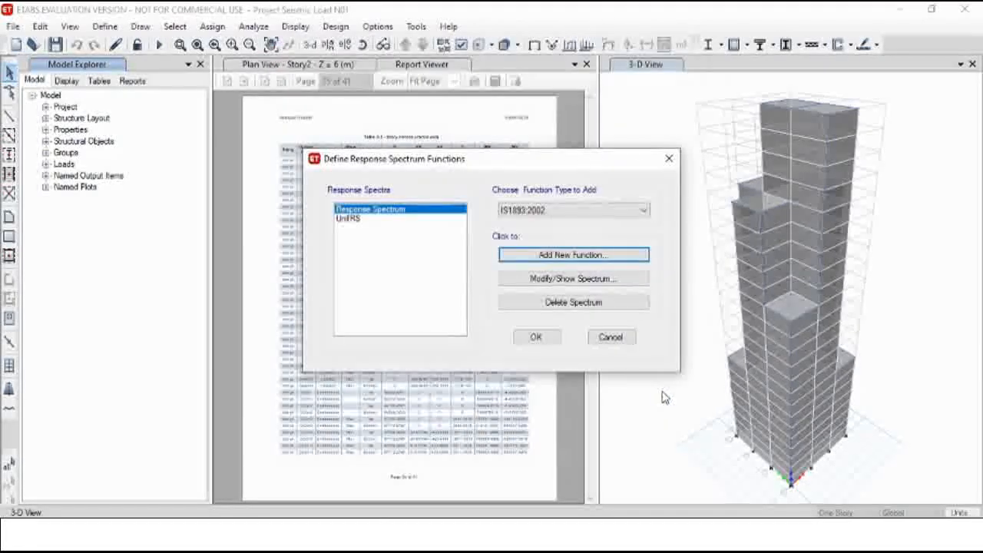
pyautogui.click(537, 337)
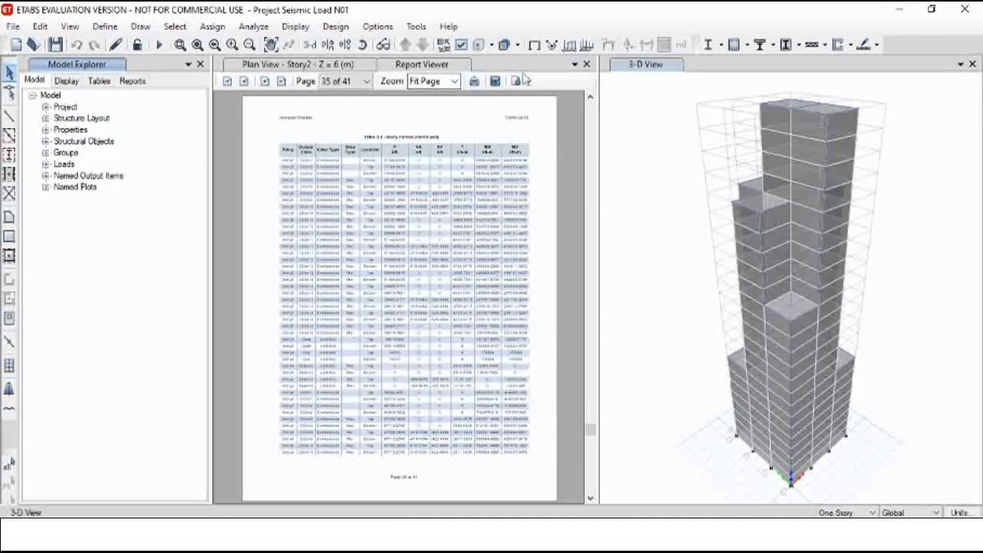
# - Close the Summary Report view to return to the Story2 plan
pyautogui.click(587, 65)
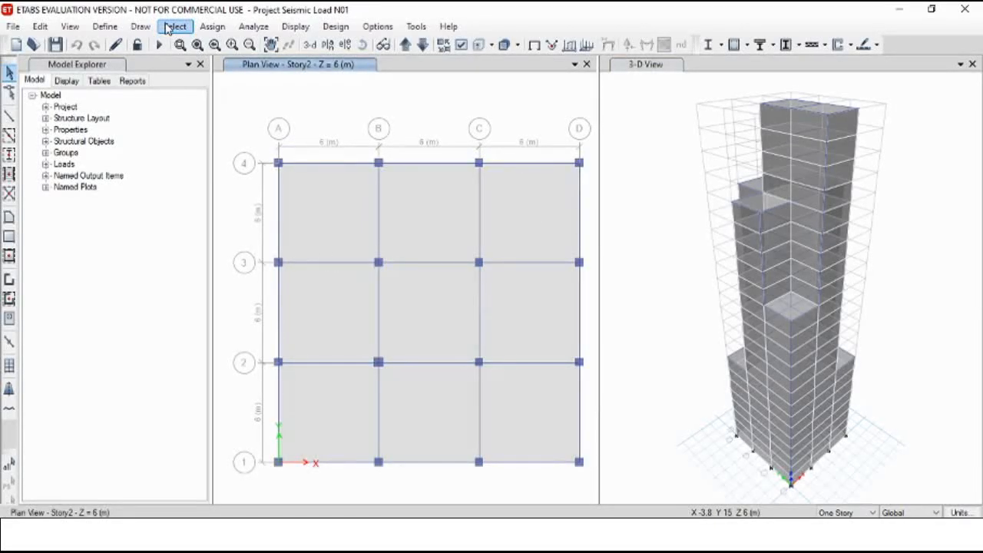
pyautogui.click(376, 26)
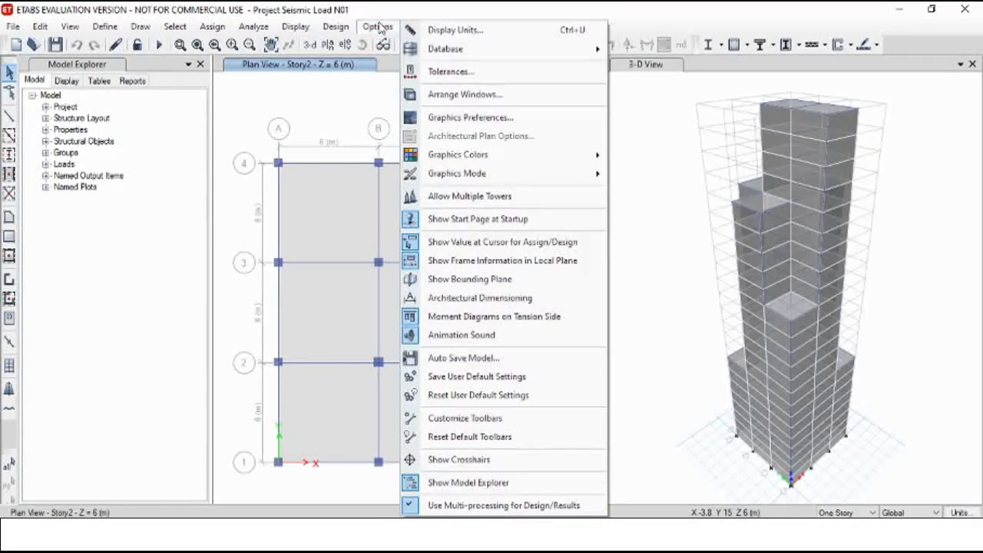
# - Review the display units for forces, stresses, stiffness, time-related items and mass, and close the units table without changes
pyautogui.click(442, 33)
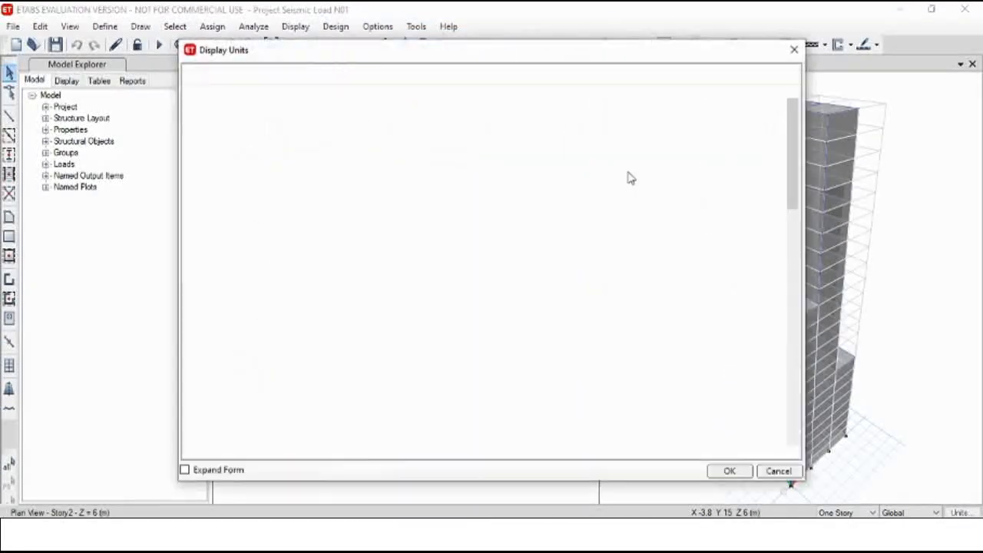
pyautogui.moveTo(787, 156); pyautogui.dragTo(789, 207)
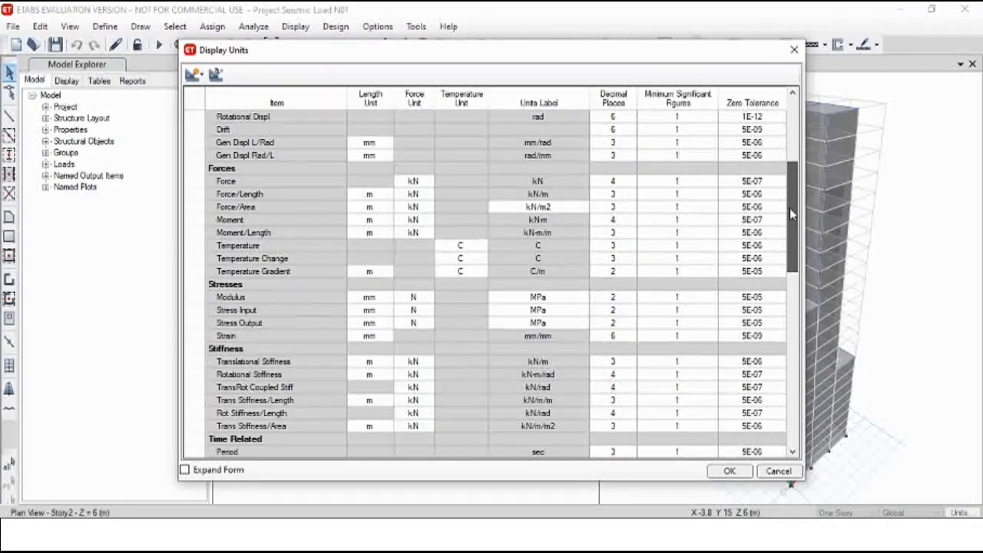
pyautogui.moveTo(790, 207); pyautogui.dragTo(783, 282)
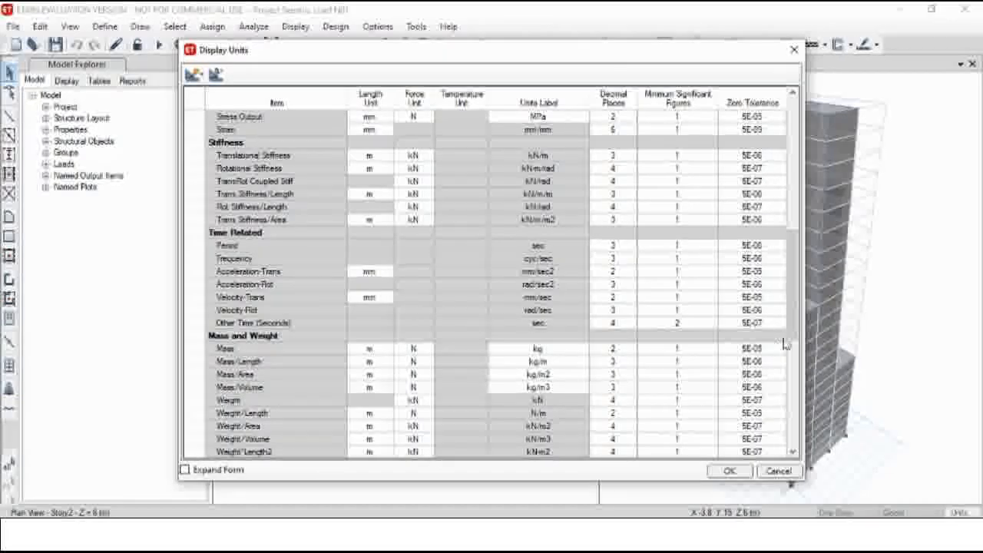
pyautogui.moveTo(791, 279); pyautogui.dragTo(799, 165)
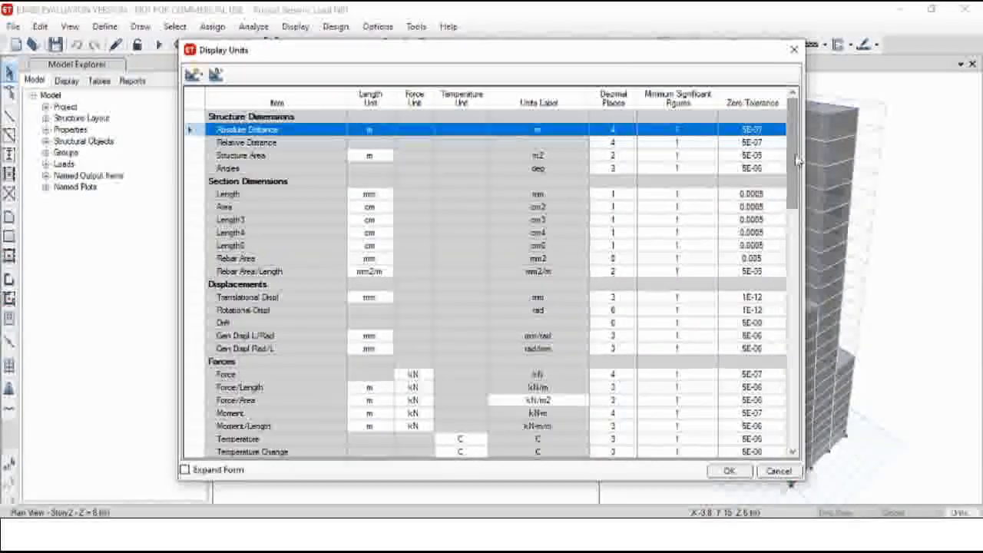
pyautogui.click(794, 52)
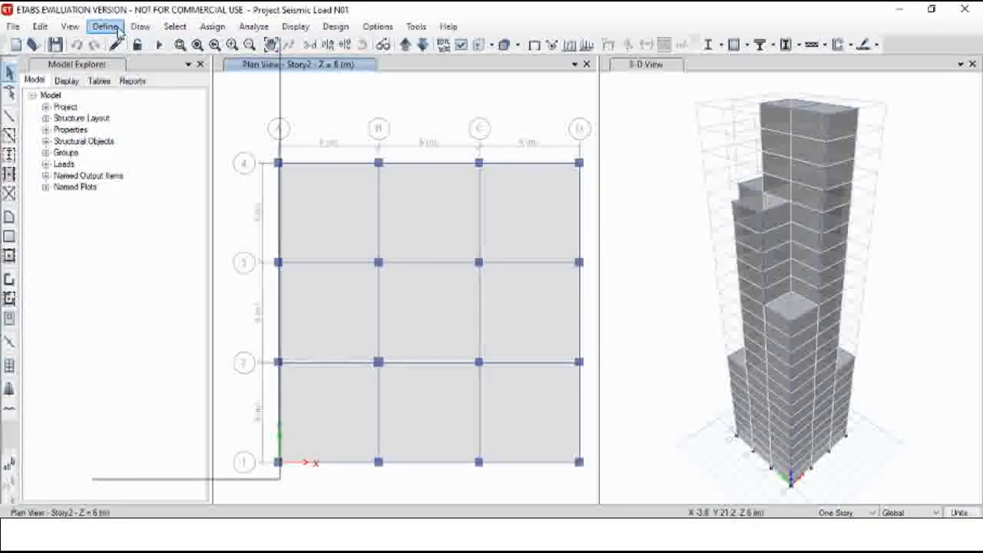
# - Try to add a new load case, dismiss the notice, and delete the Wind load case
pyautogui.click(117, 30)
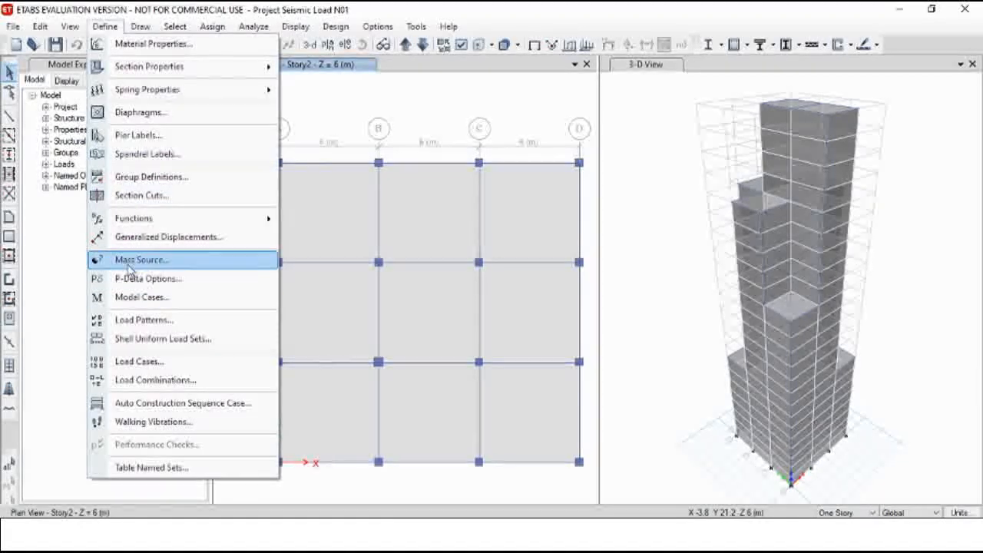
pyautogui.click(153, 361)
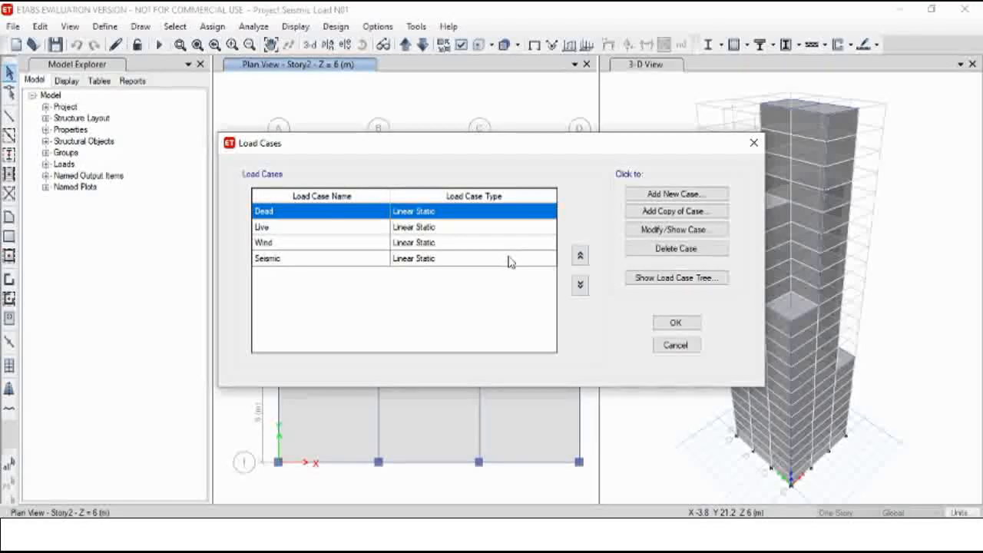
pyautogui.click(662, 196)
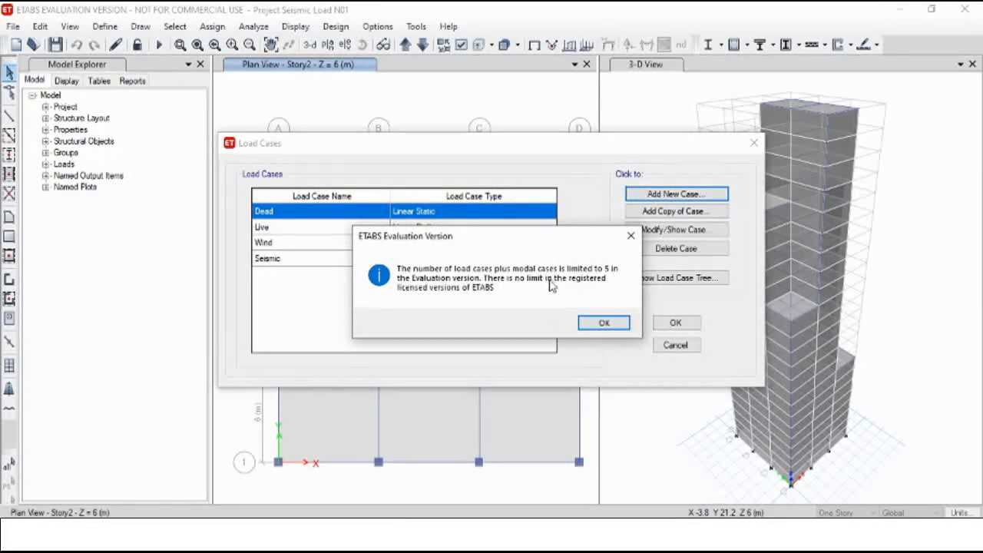
pyautogui.click(606, 323)
pyautogui.click(321, 242)
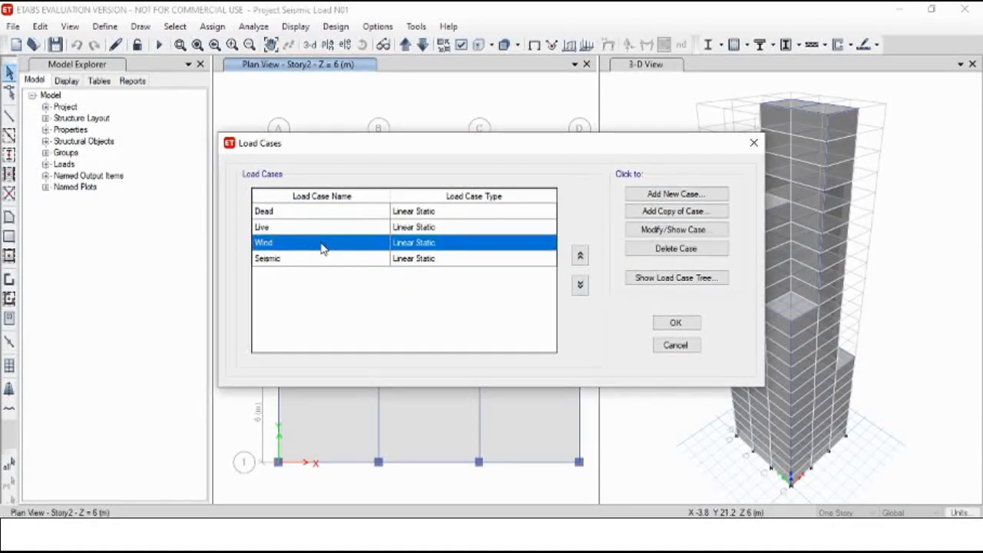
pyautogui.click(676, 248)
pyautogui.click(514, 322)
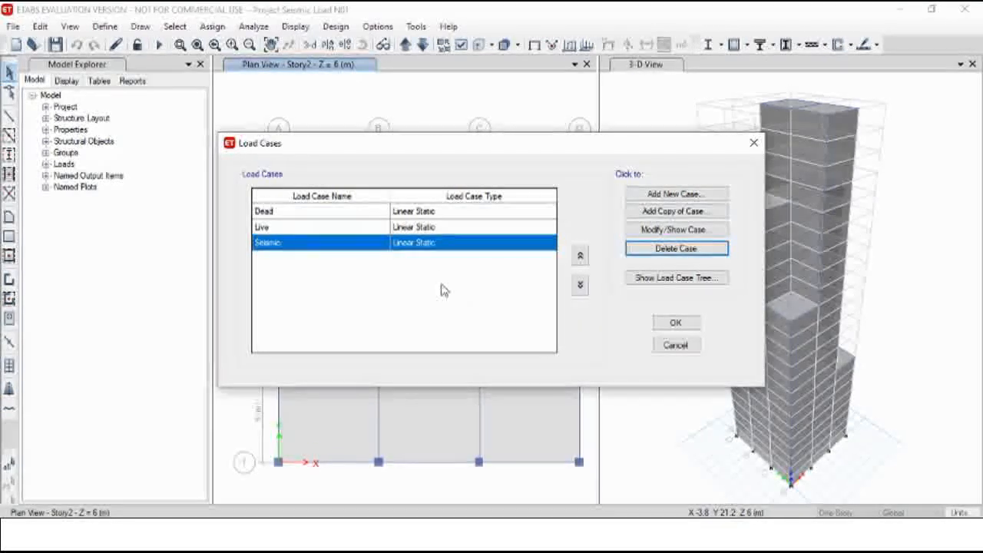
# - Create a new load case named Response Spectrum and set its load case type to Response Spectrum
pyautogui.click(673, 198)
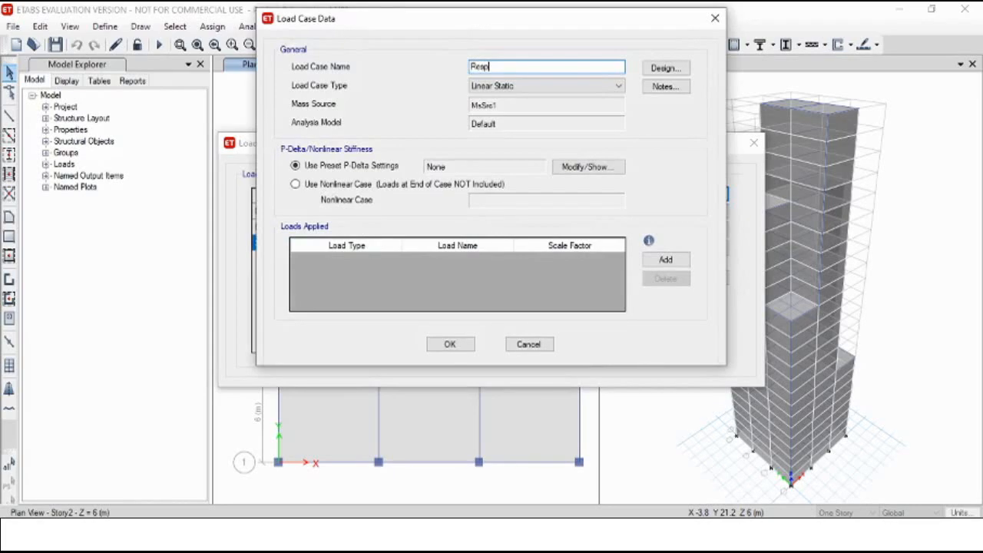
pyautogui.write('Response Spectrum')
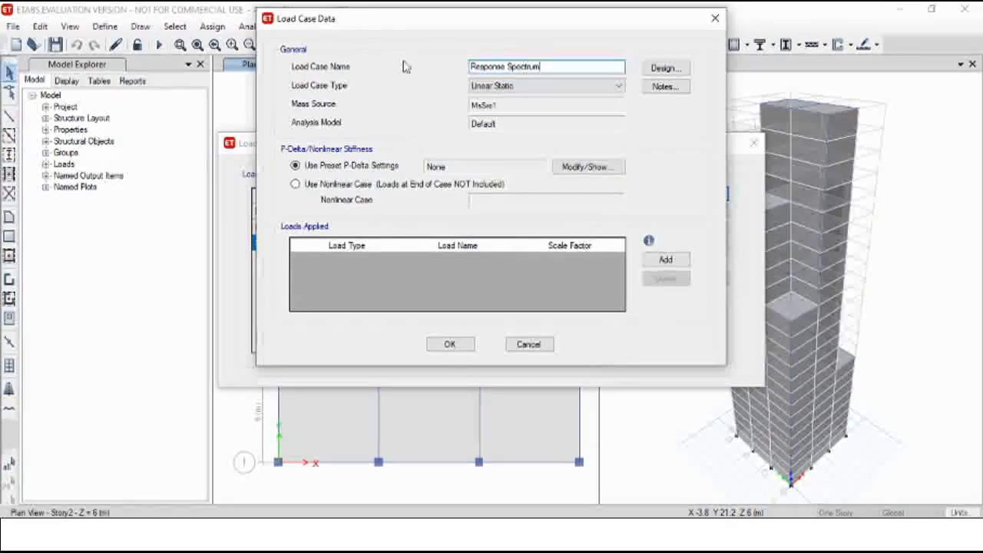
pyautogui.click(507, 89)
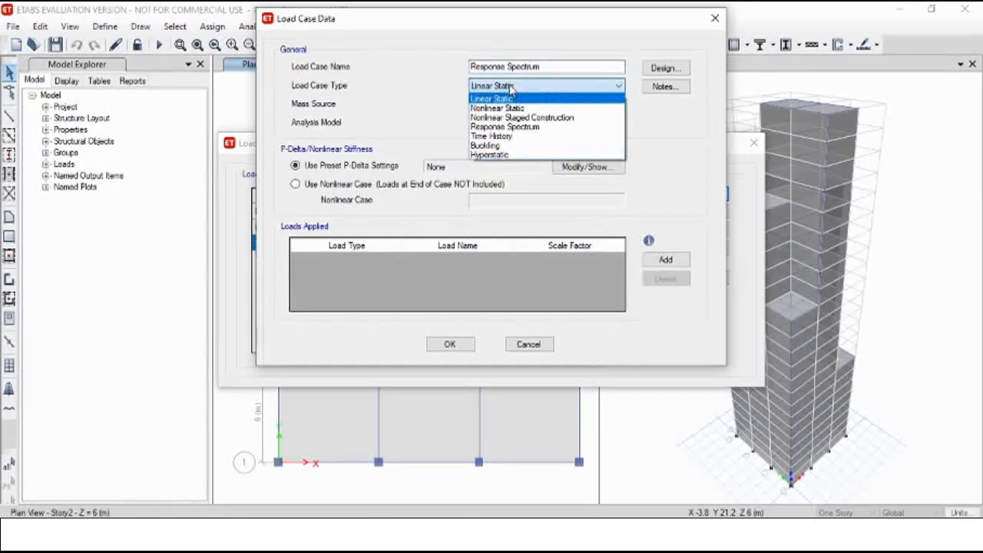
pyautogui.click(534, 127)
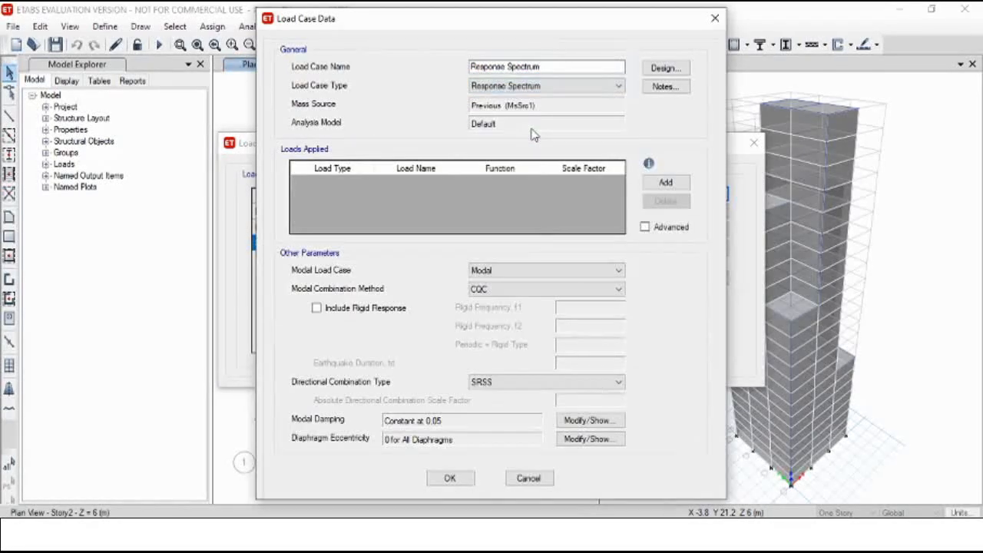
# - Apply a U1 acceleration load to the case using the Response Spectrum function with a scale factor of 1663.5
pyautogui.click(665, 182)
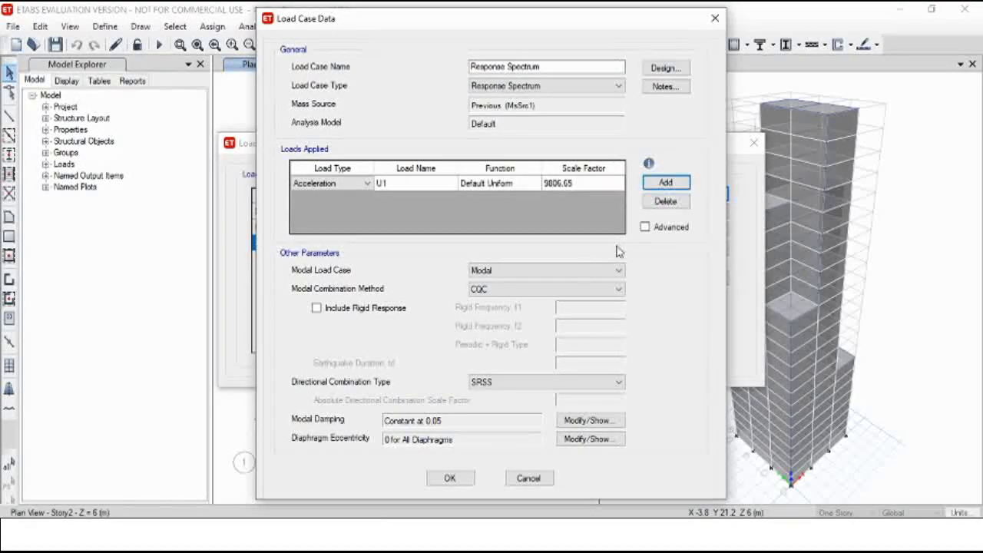
pyautogui.click(336, 187)
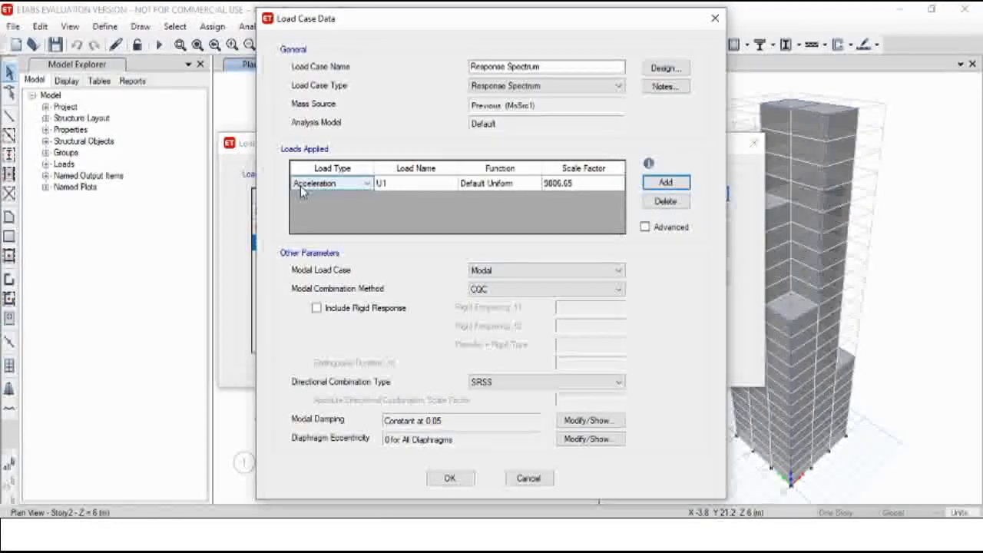
pyautogui.click(506, 184)
pyautogui.click(532, 185)
pyautogui.click(523, 213)
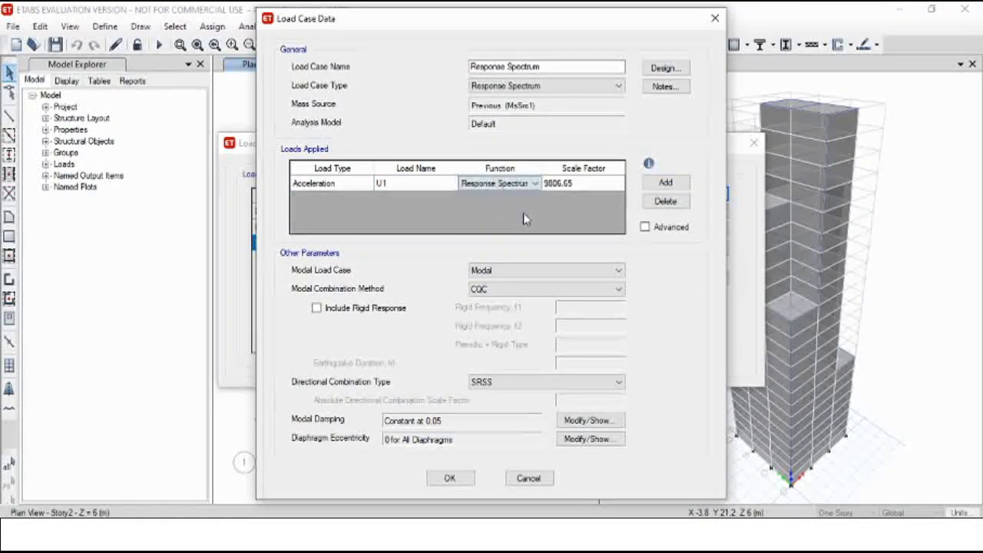
pyautogui.click(575, 185)
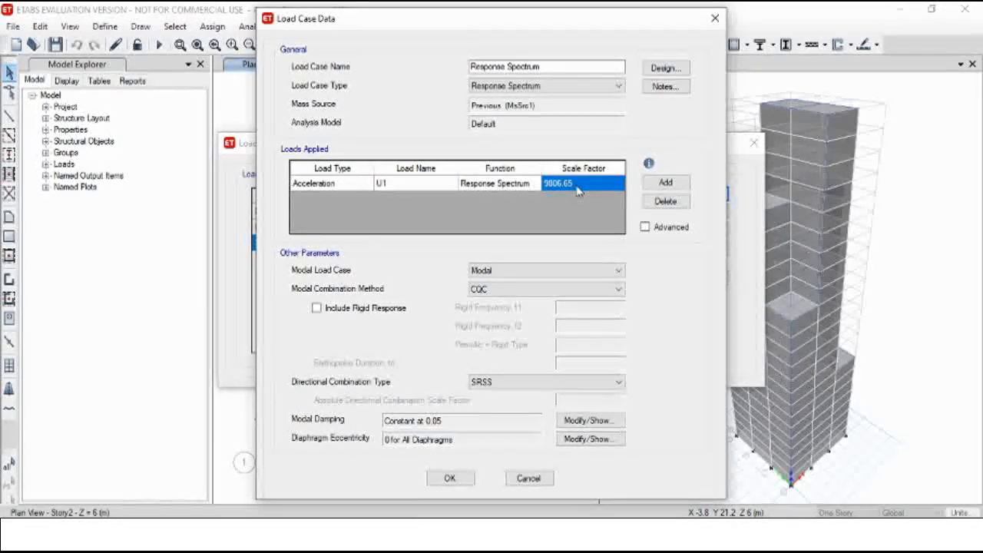
pyautogui.write('1')
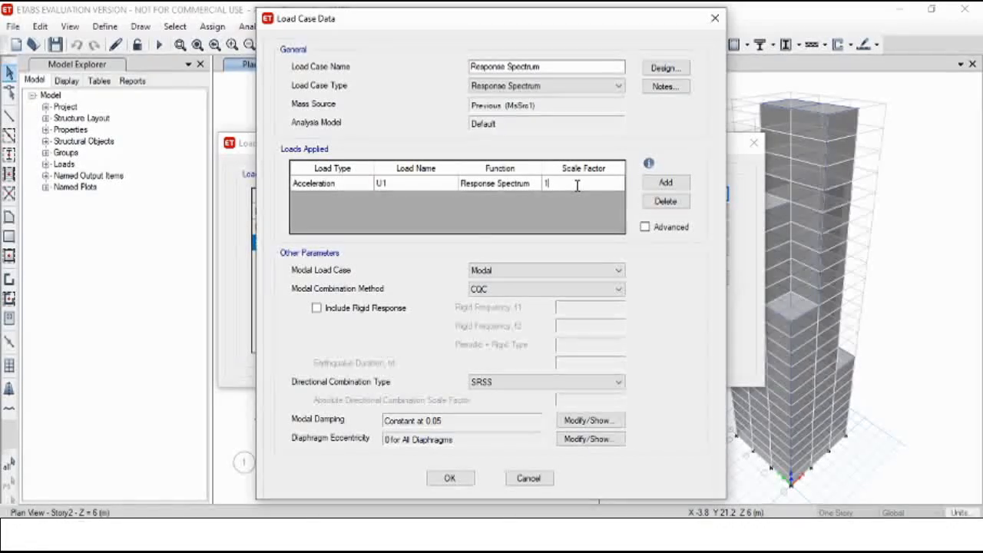
pyautogui.write('663.5')
# - Add a U2 acceleration load with the Response Spectrum function and scale factor 1663.5, and accept the load case definitions
pyautogui.click(666, 183)
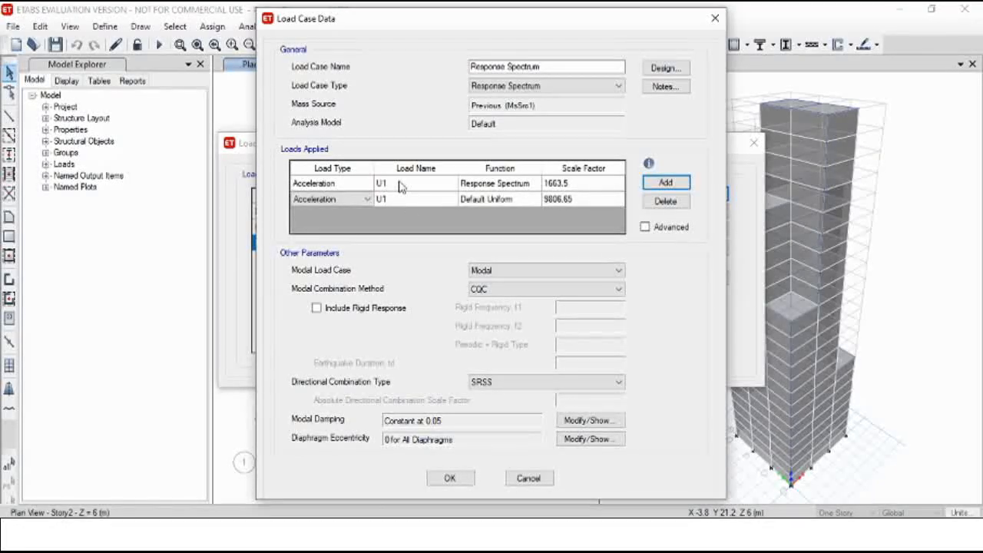
pyautogui.click(414, 199)
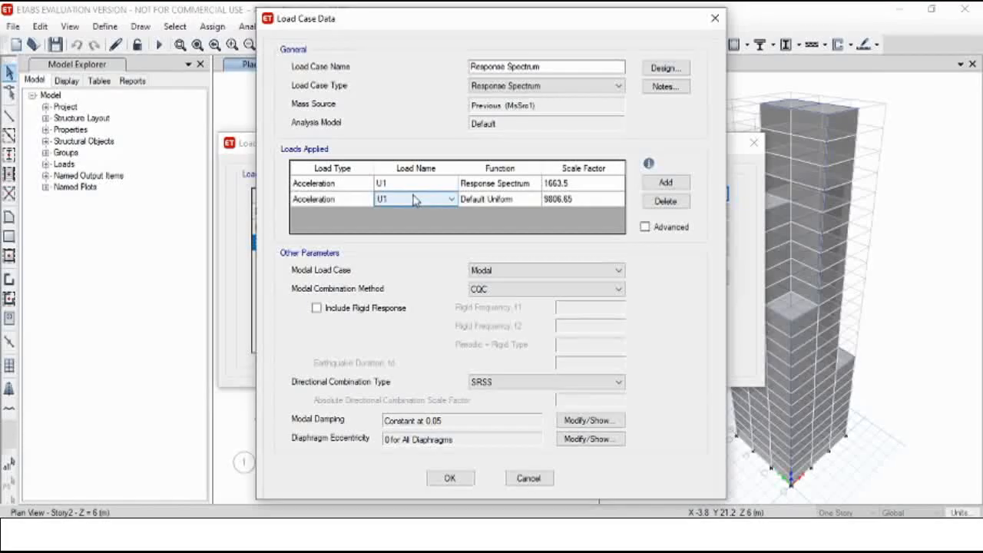
pyautogui.click(421, 202)
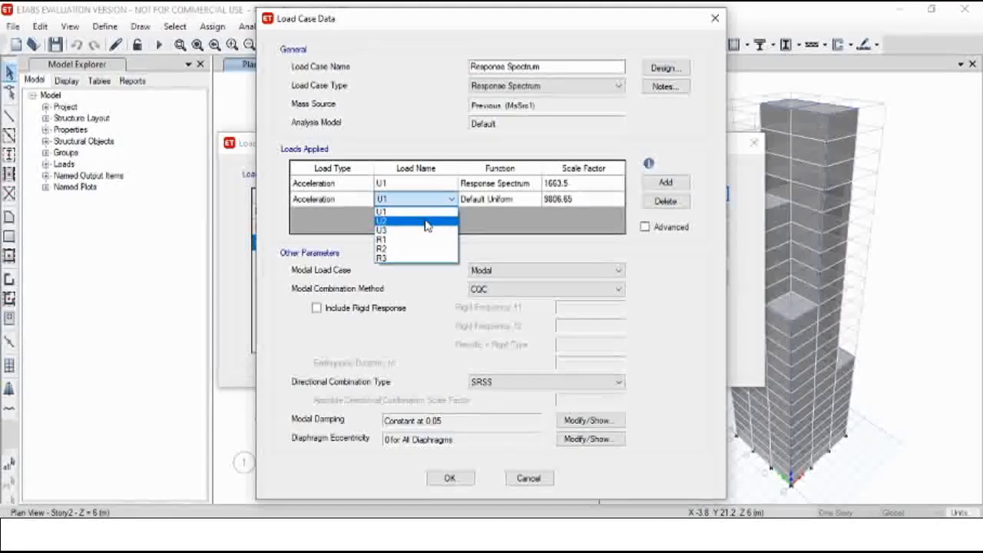
pyautogui.click(434, 221)
pyautogui.click(516, 201)
pyautogui.click(531, 199)
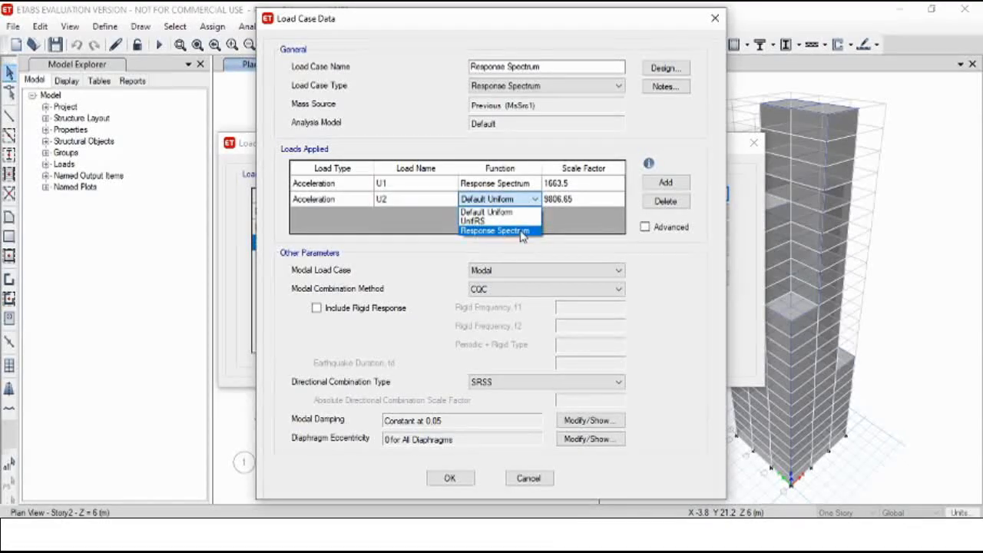
pyautogui.click(522, 231)
pyautogui.click(579, 199)
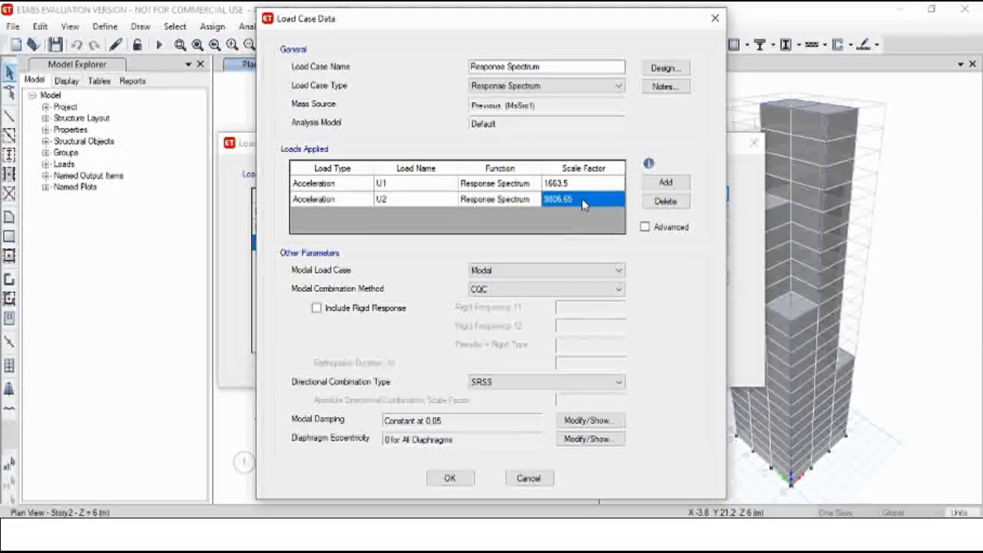
pyautogui.write('1')
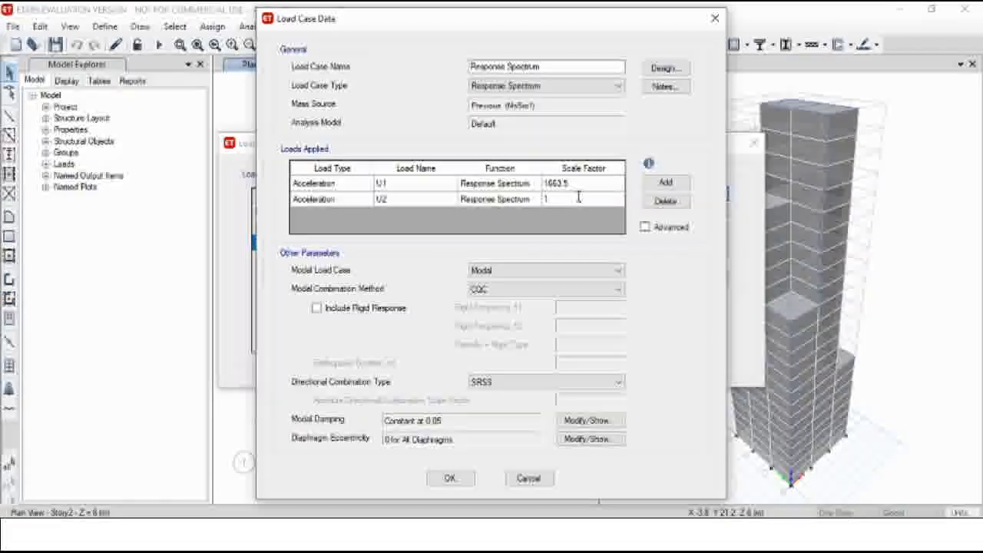
pyautogui.write('663.5')
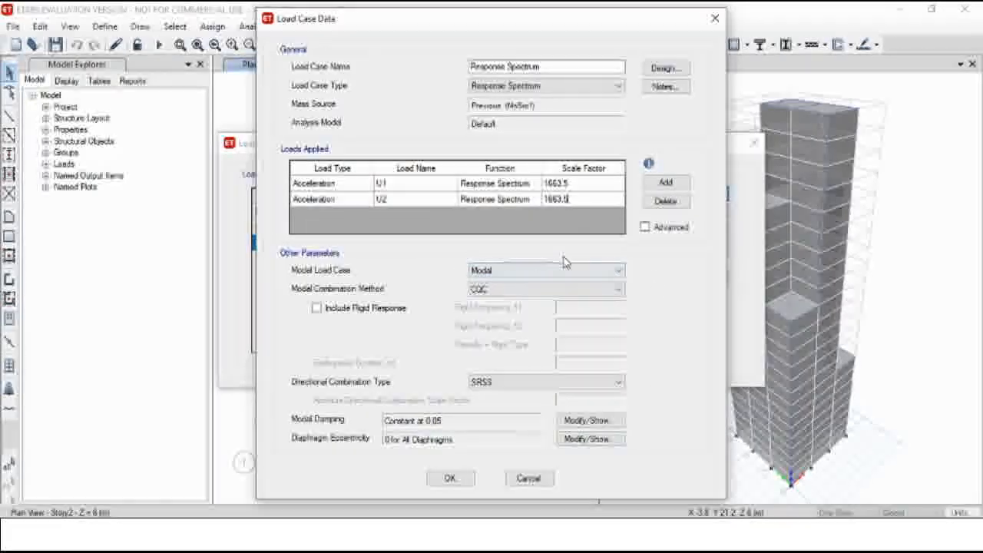
pyautogui.click(461, 480)
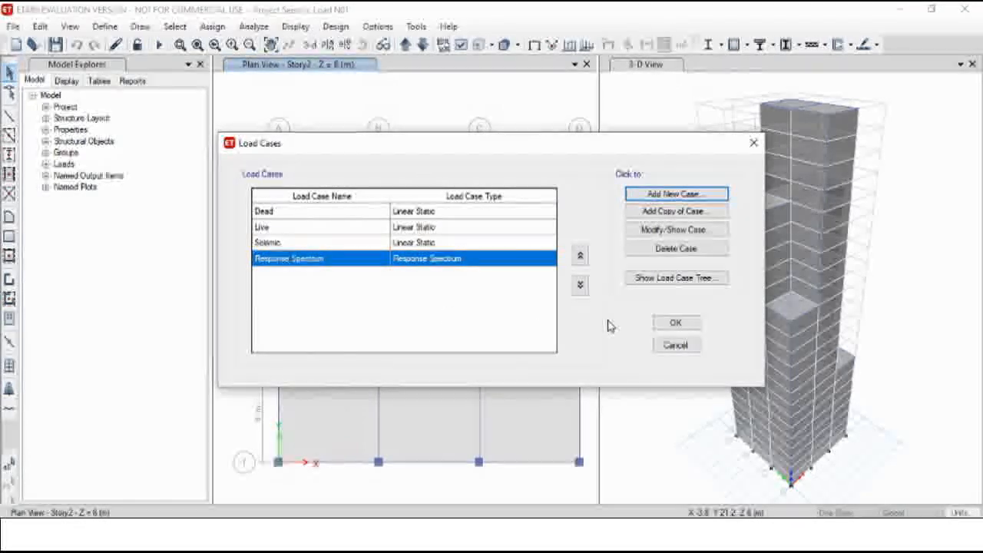
pyautogui.click(676, 323)
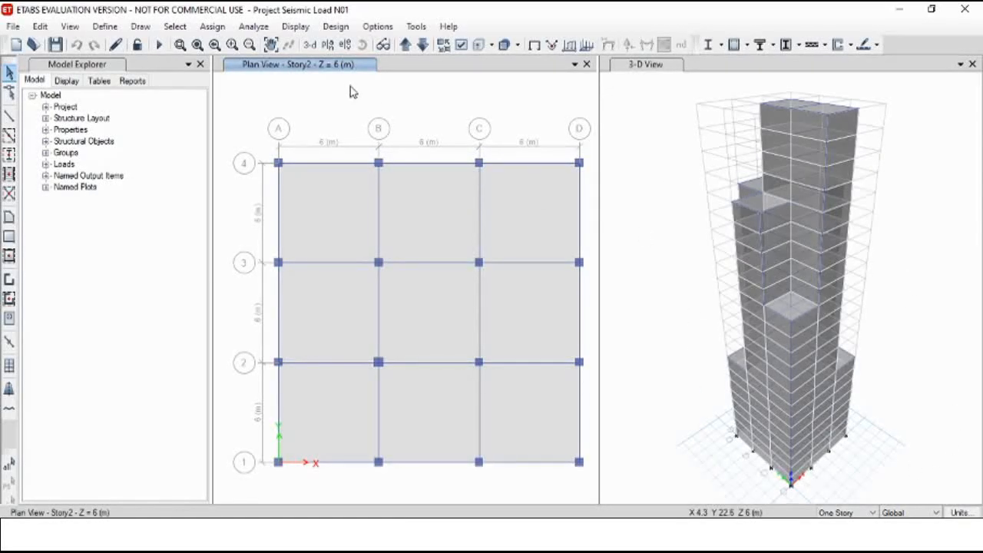
# - Set the Dead and Live load cases to Do Not Run and run the analysis for the Modal, Seismic and Response Spectrum cases
pyautogui.click(252, 26)
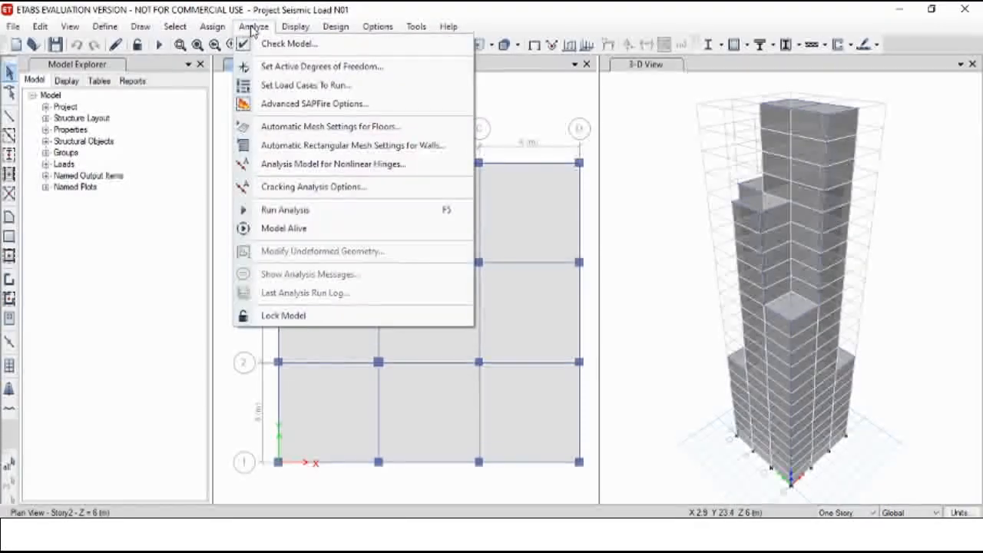
pyautogui.click(285, 86)
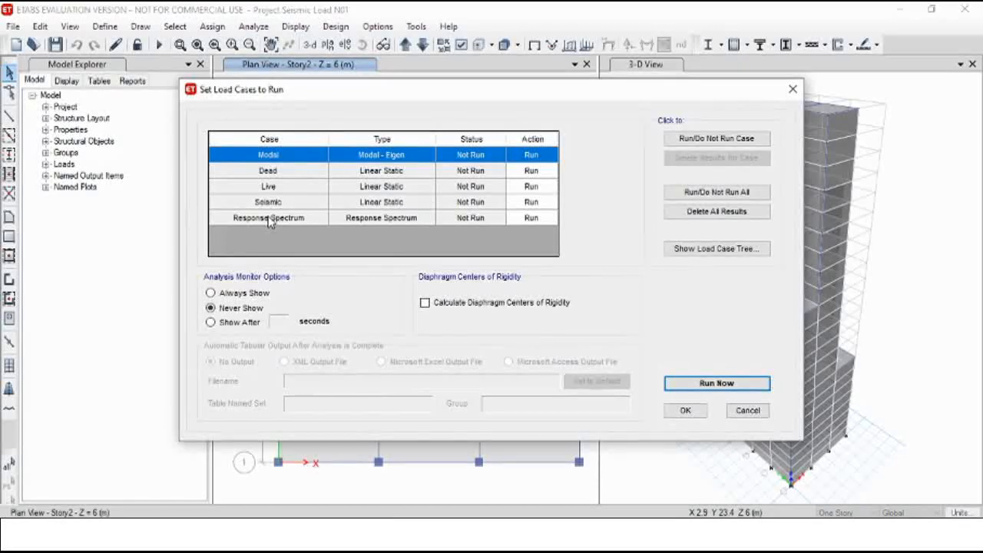
pyautogui.click(266, 172)
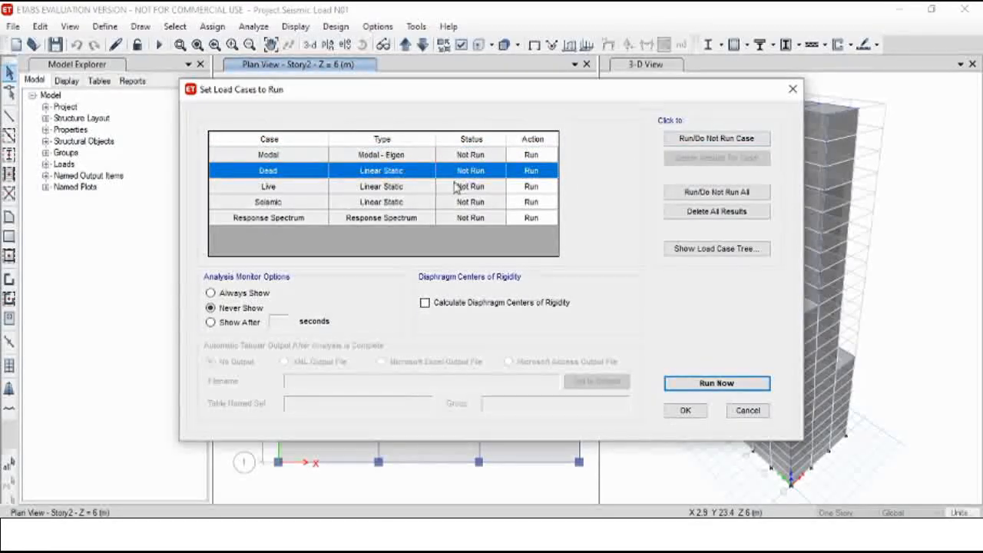
pyautogui.click(720, 144)
pyautogui.click(546, 189)
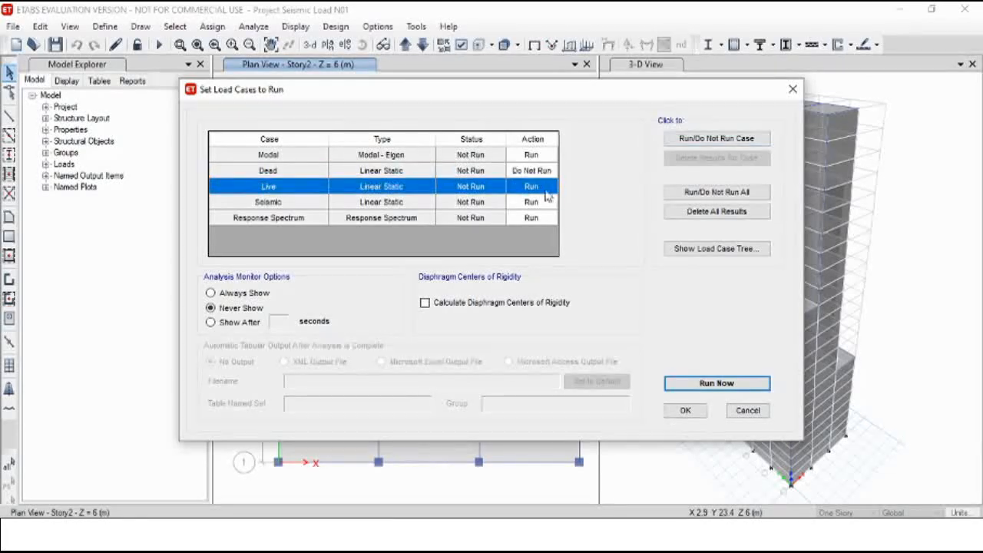
pyautogui.click(685, 140)
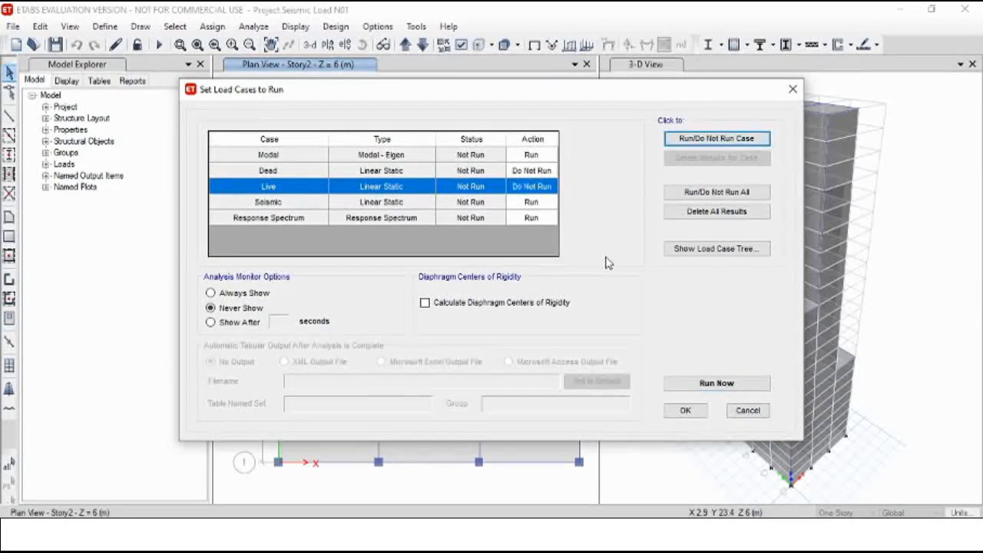
pyautogui.click(709, 383)
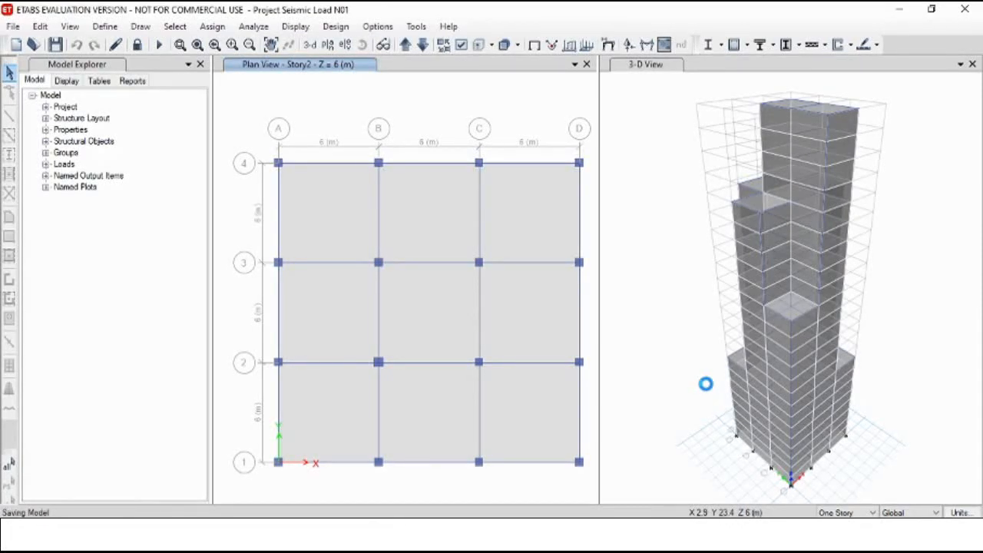
pyautogui.click(707, 389)
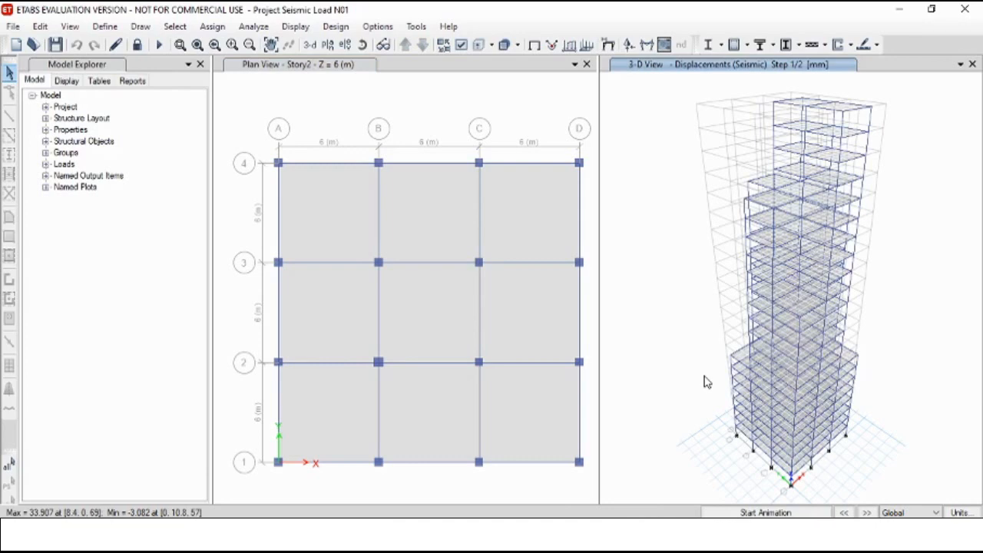
# - Run the concrete frame design check on the building and accept the notice about load combinations lacking results
pyautogui.click(305, 28)
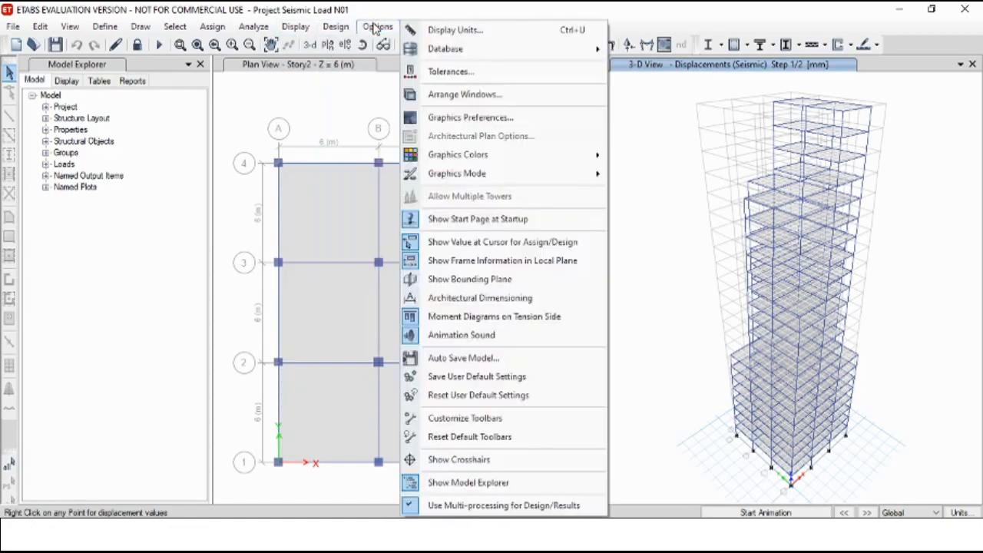
pyautogui.click(336, 27)
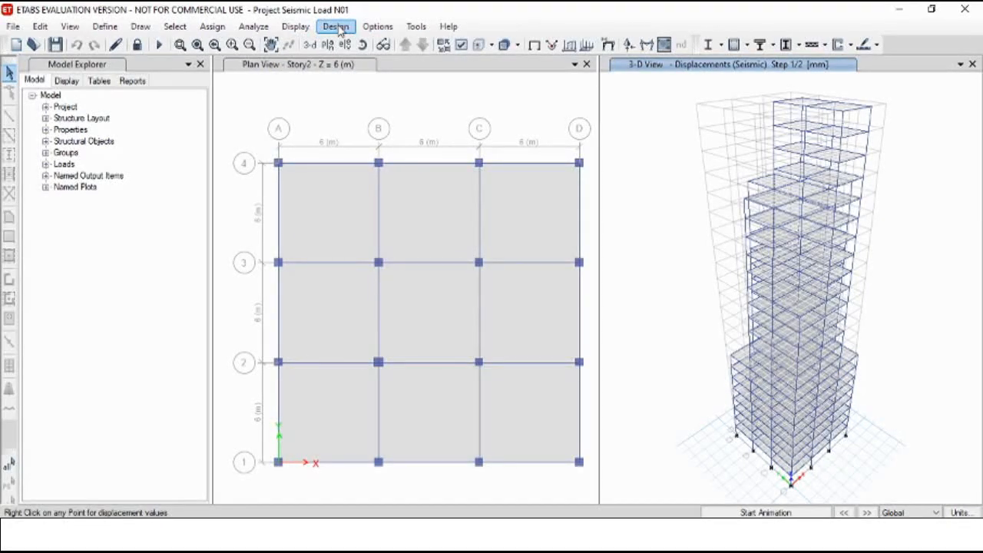
pyautogui.click(338, 28)
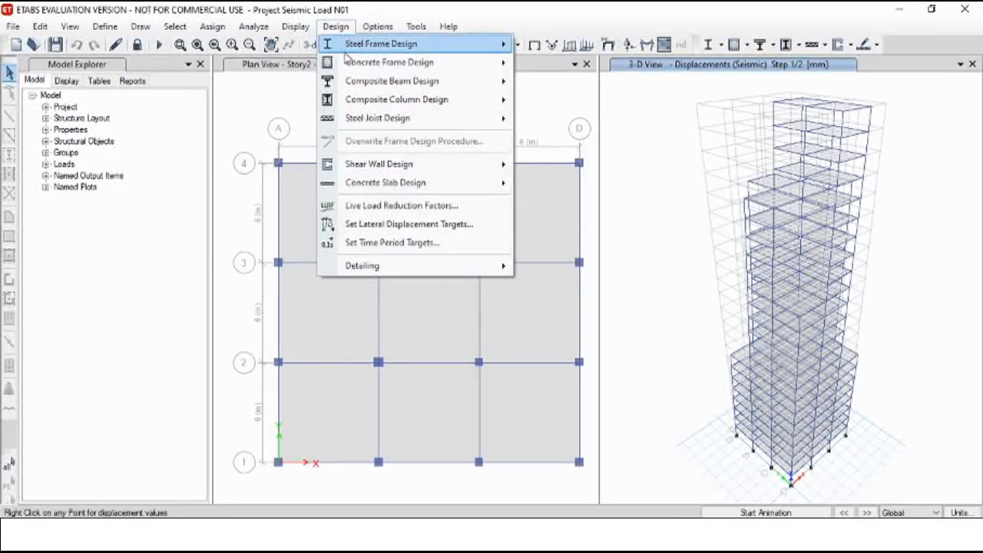
pyautogui.moveTo(355, 68)
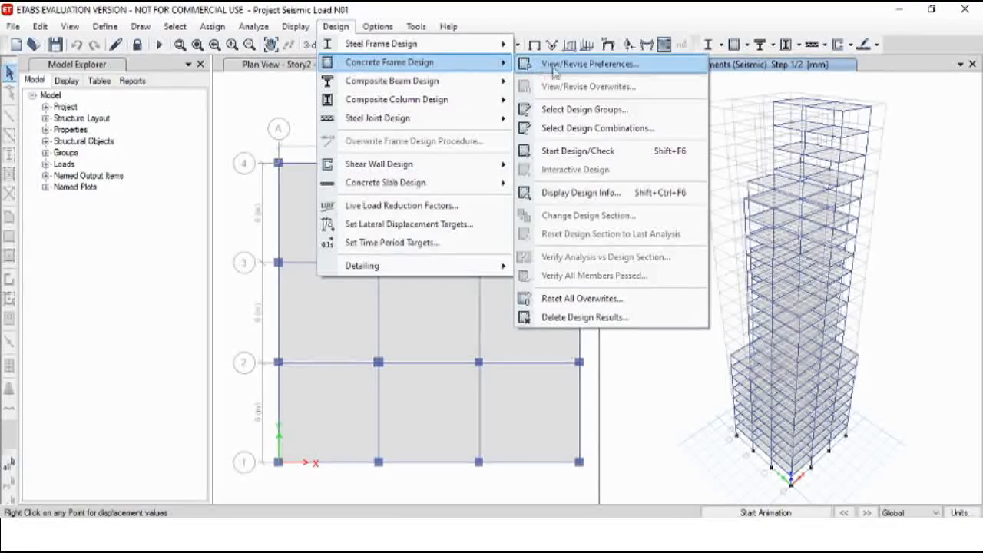
pyautogui.click(605, 152)
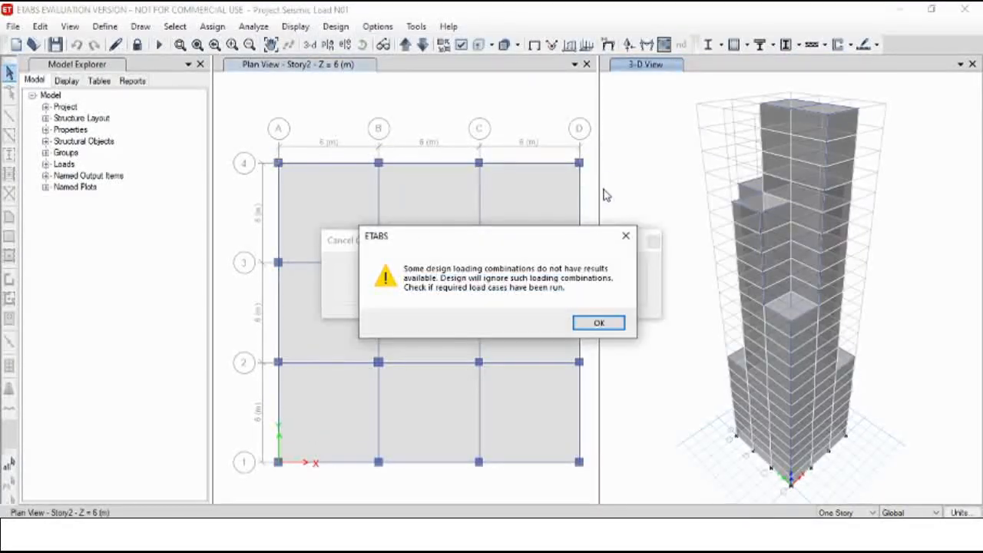
pyautogui.click(598, 323)
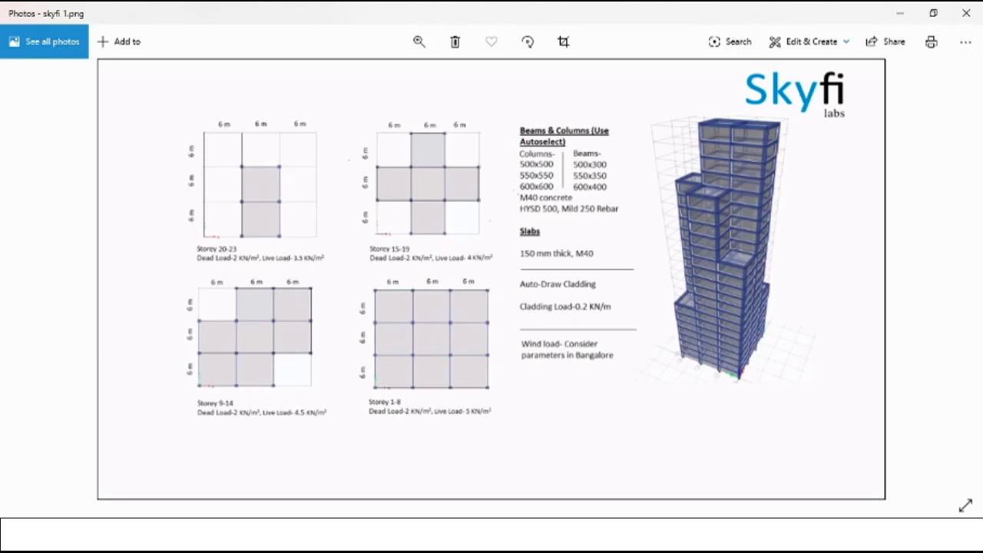
# - Switch back to ETABS and verify whether all concrete frame members pass the design check
pyautogui.click(618, 535)
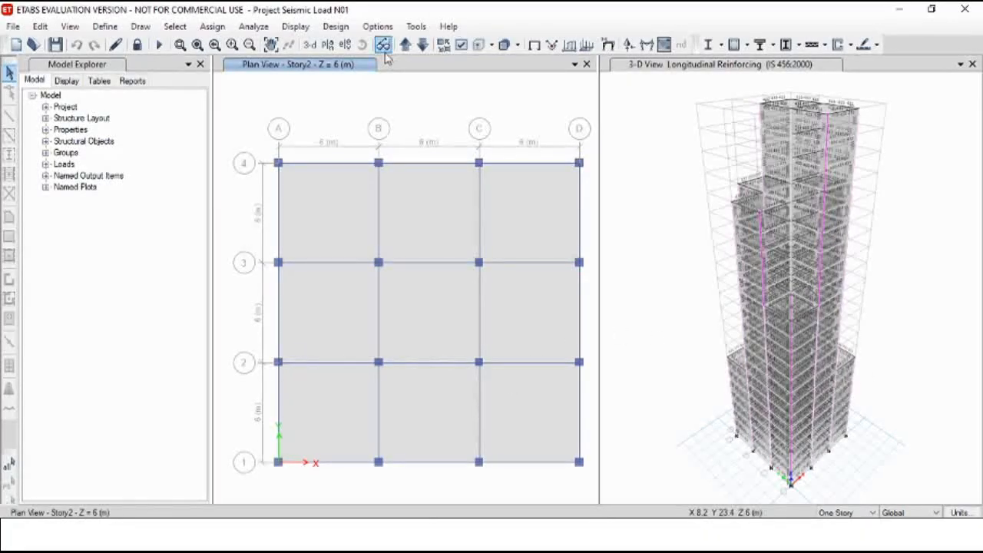
pyautogui.click(377, 26)
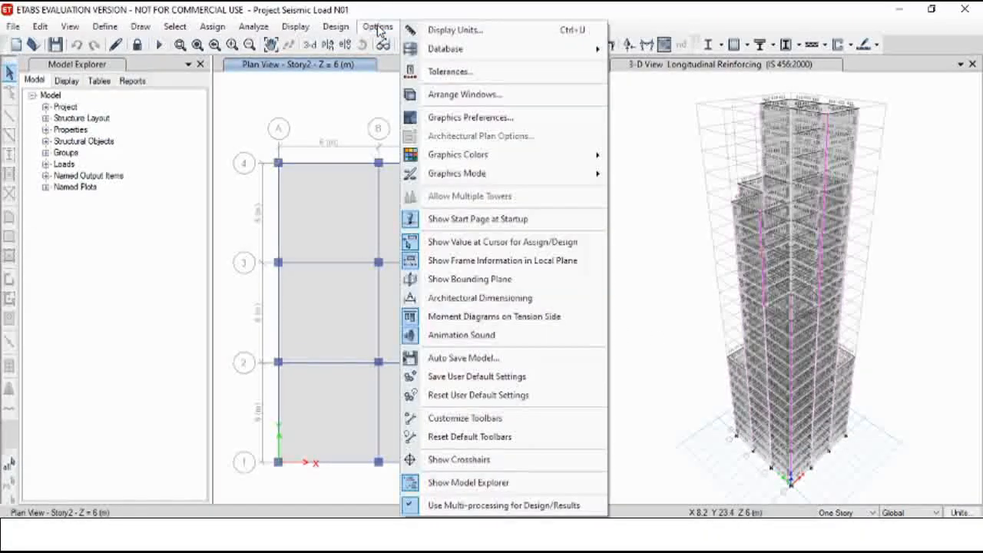
pyautogui.click(336, 26)
pyautogui.click(336, 26)
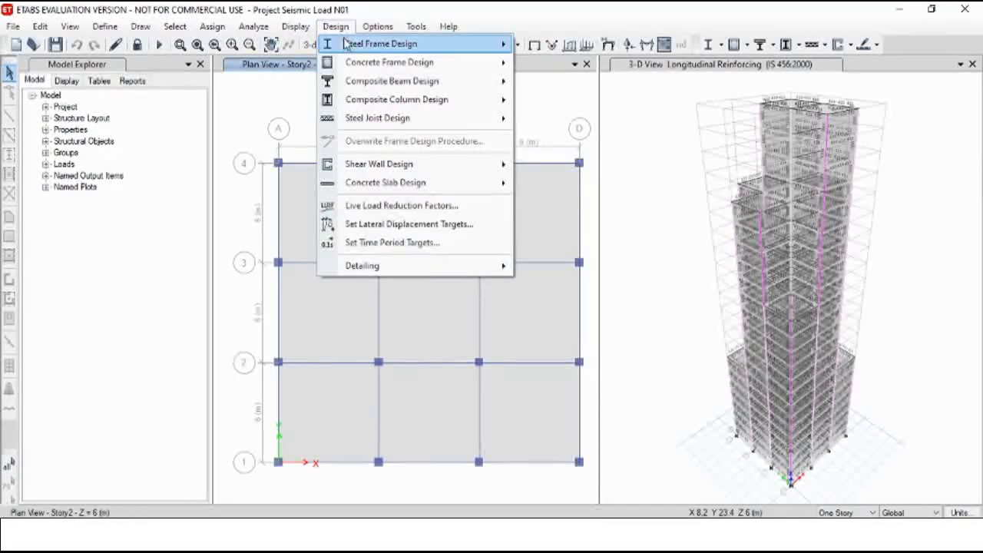
pyautogui.moveTo(349, 67)
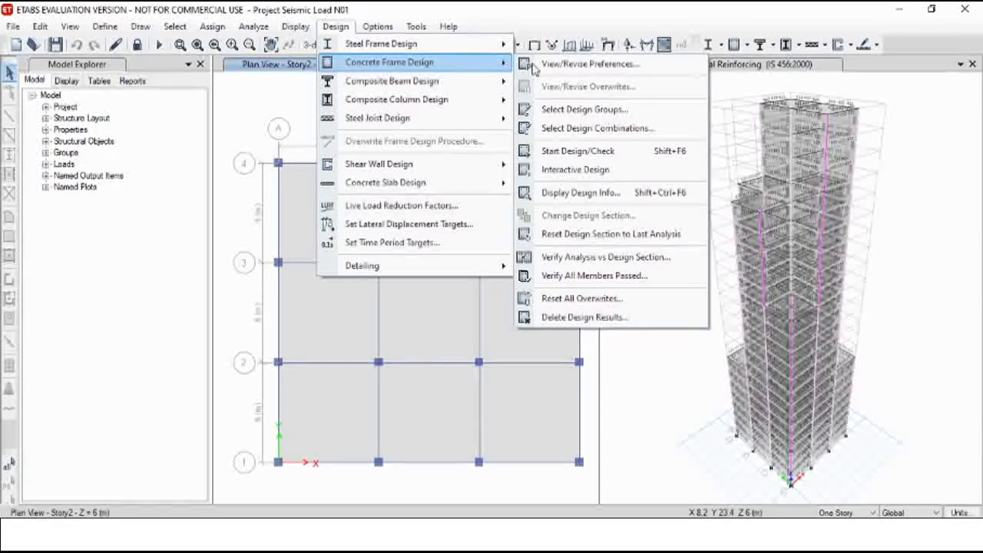
pyautogui.click(622, 283)
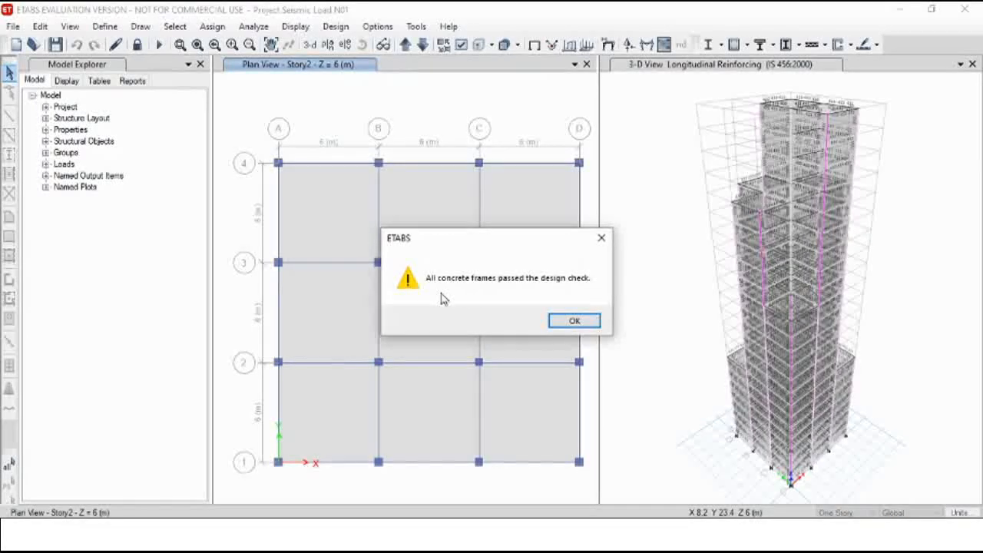
pyautogui.click(574, 320)
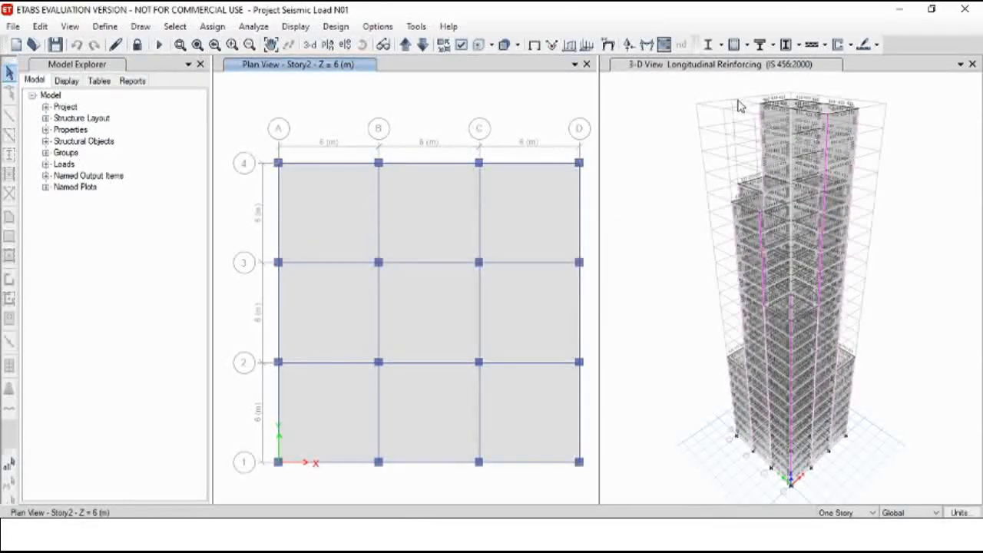
# - Generate the Summary Report and look through its pages as far as the Story Forces table
pyautogui.click(132, 81)
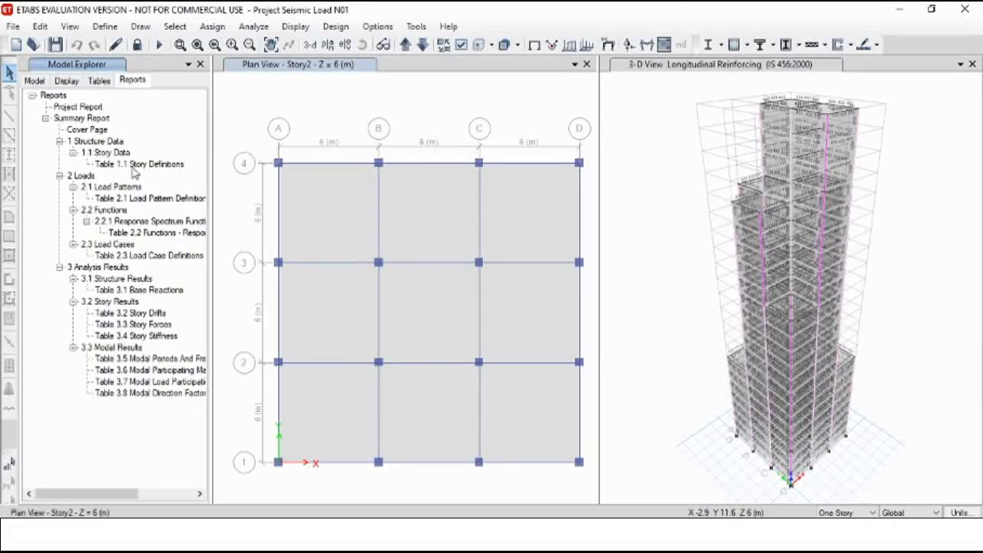
pyautogui.click(32, 96)
pyautogui.click(33, 96)
pyautogui.click(45, 118)
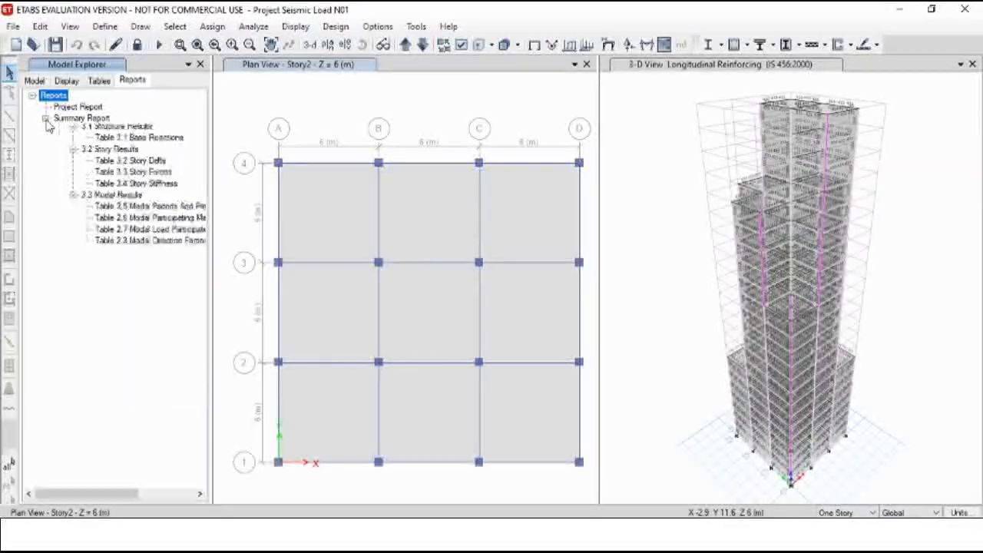
pyautogui.click(45, 118)
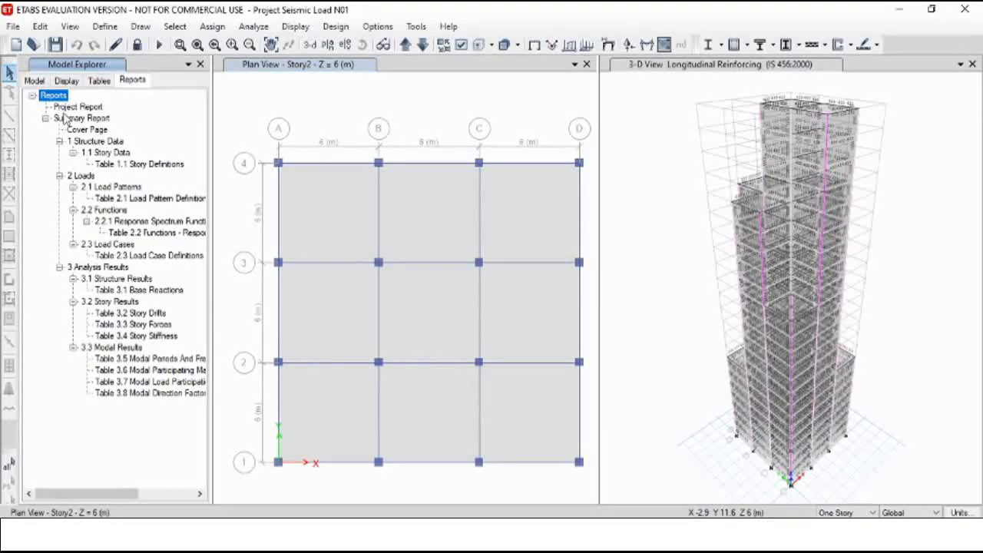
pyautogui.doubleClick(77, 118)
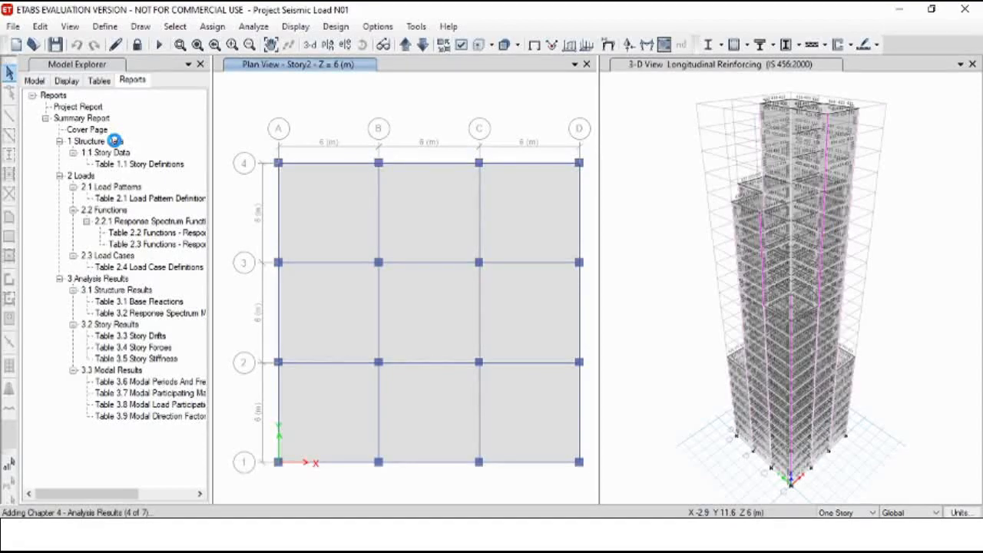
pyautogui.moveTo(593, 112); pyautogui.dragTo(595, 360)
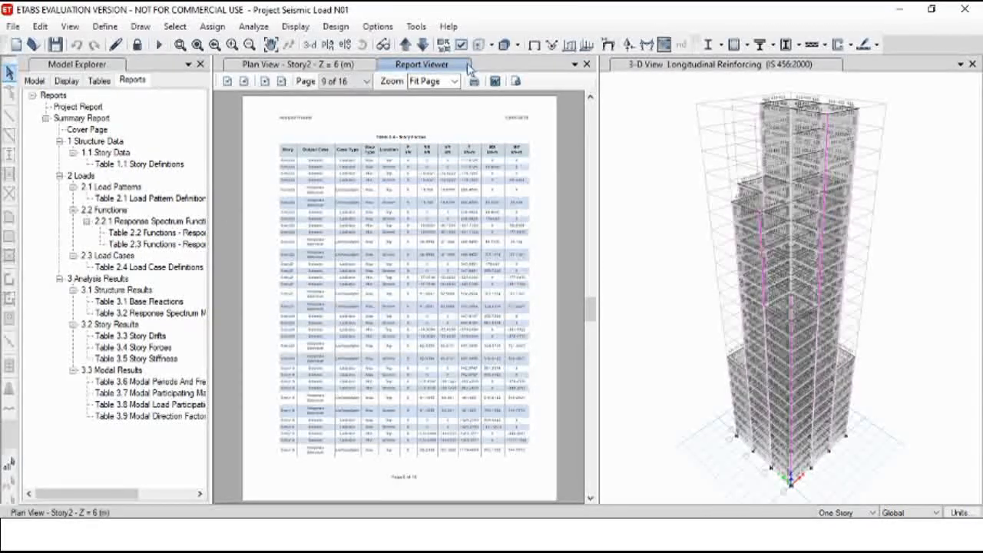
pyautogui.click(587, 64)
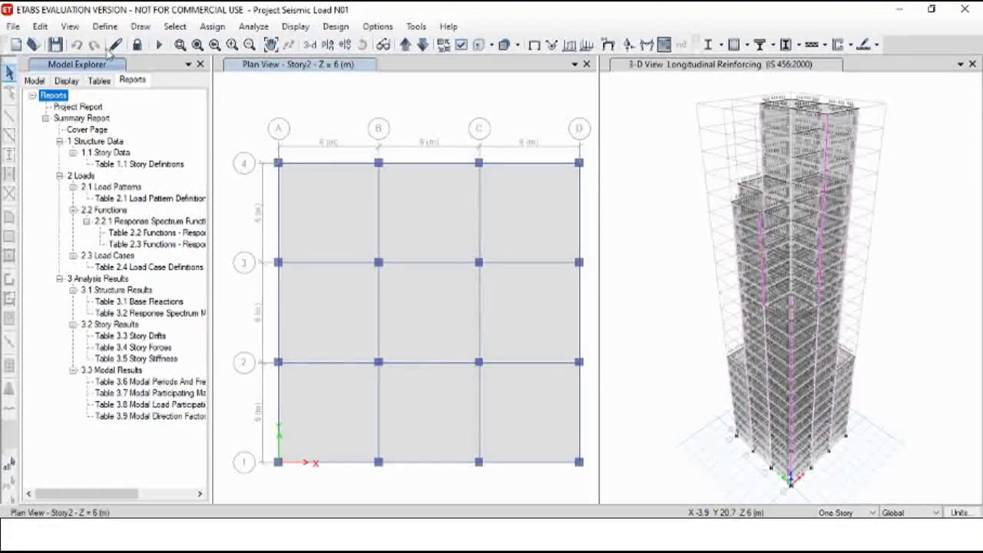
# - Unlock the model and restrict the Seismic load pattern's IS1893 2002 lateral load to the X direction by excluding Y Dir
pyautogui.click(137, 46)
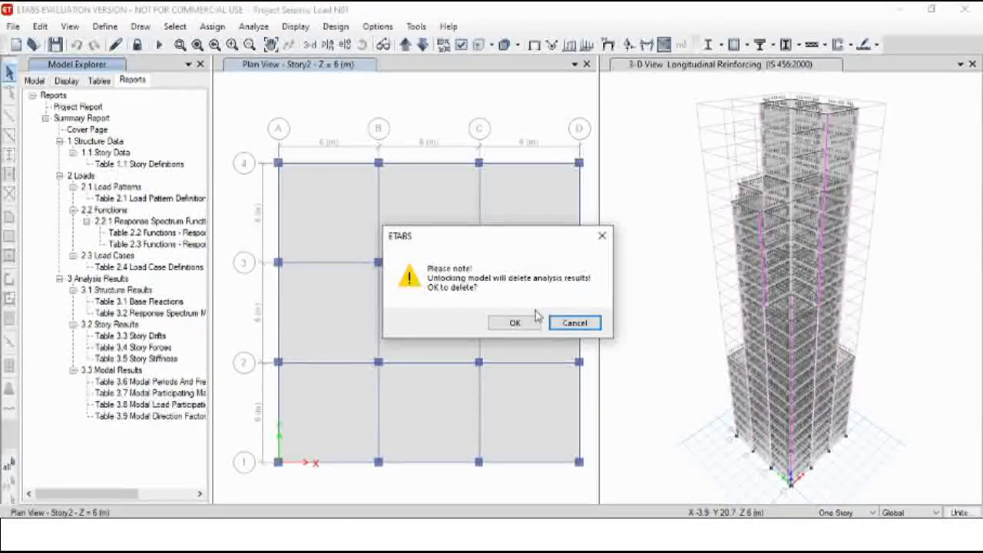
pyautogui.click(511, 323)
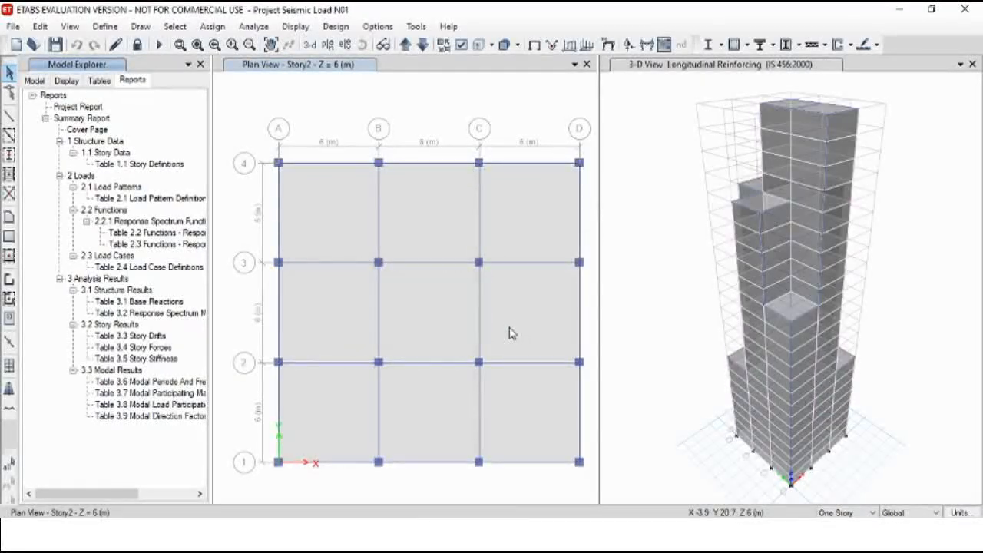
pyautogui.click(107, 27)
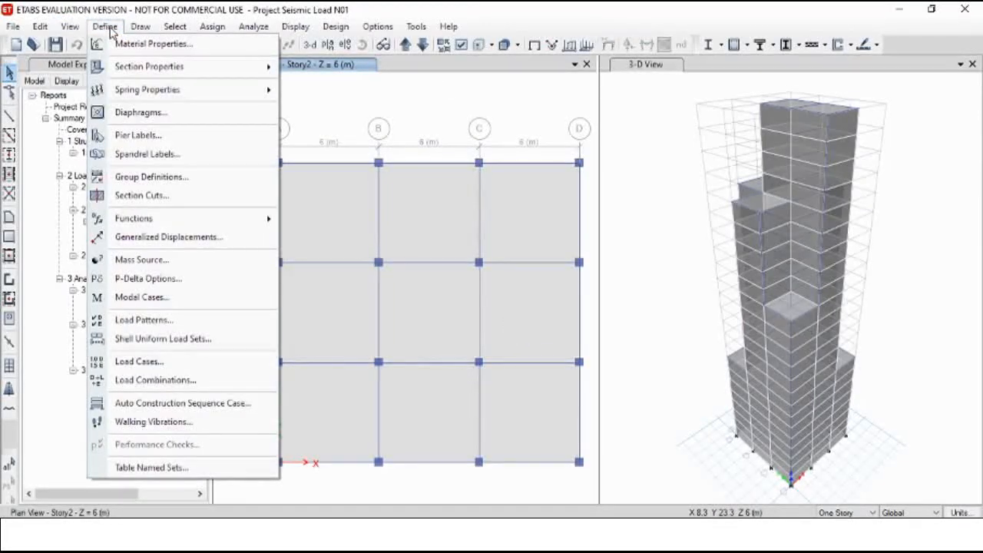
pyautogui.click(178, 321)
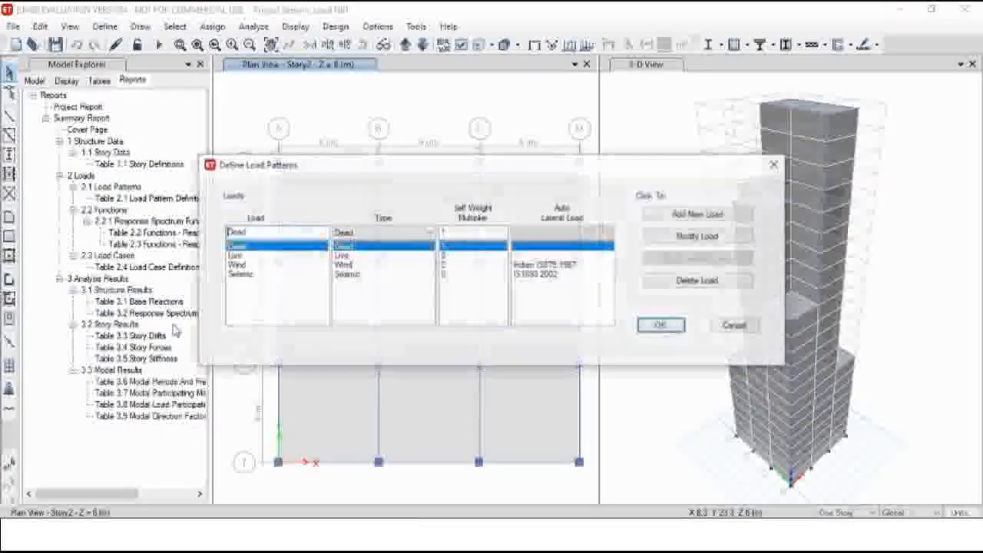
pyautogui.click(323, 275)
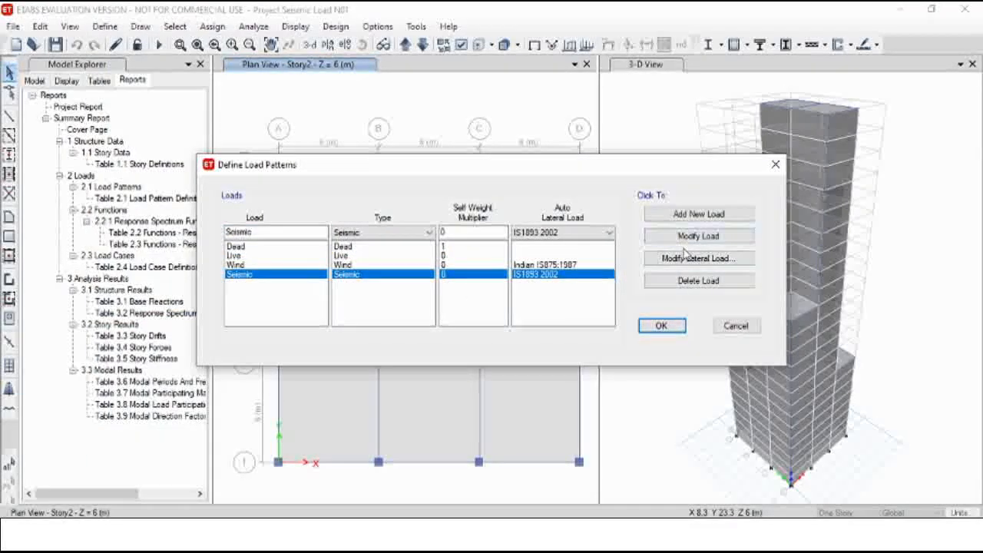
pyautogui.click(683, 257)
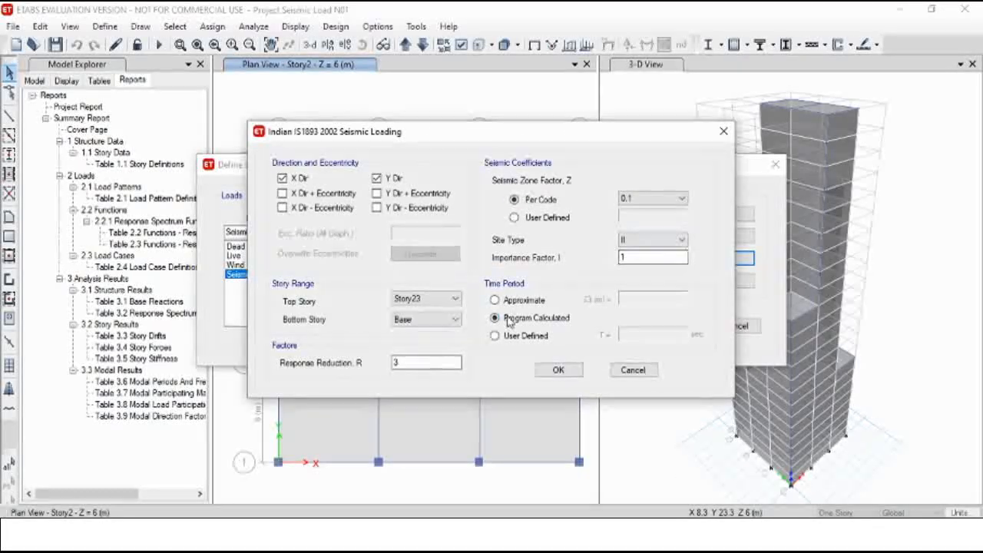
pyautogui.click(719, 135)
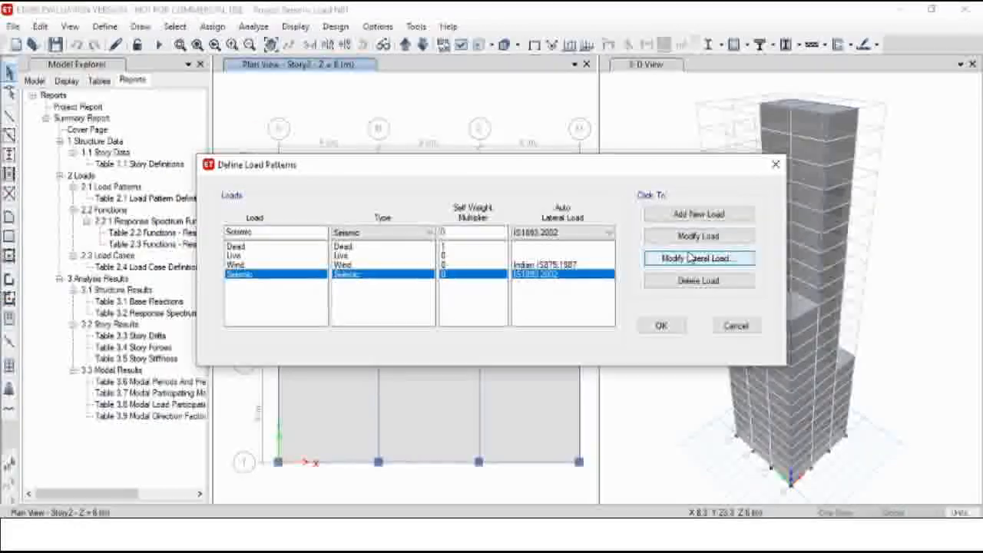
pyautogui.click(699, 258)
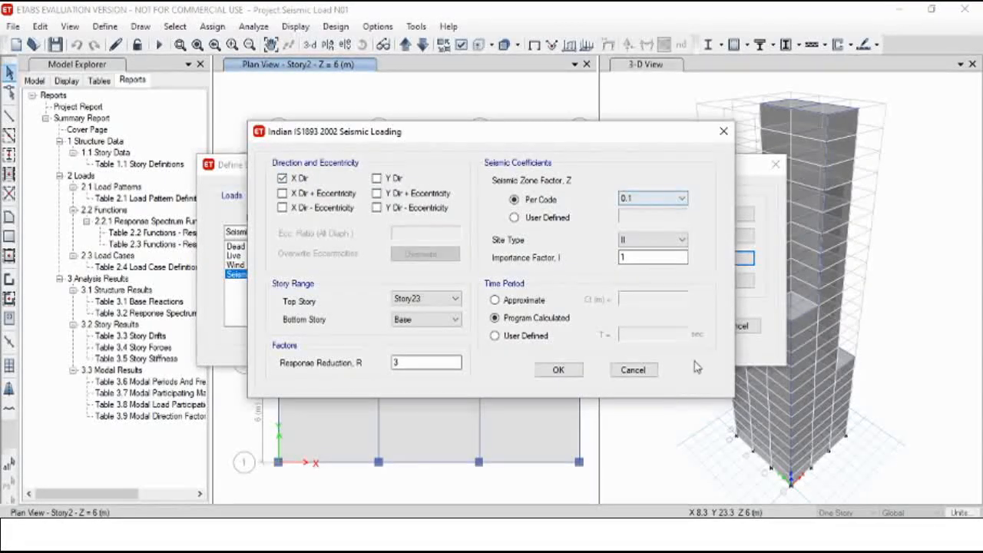
pyautogui.click(559, 371)
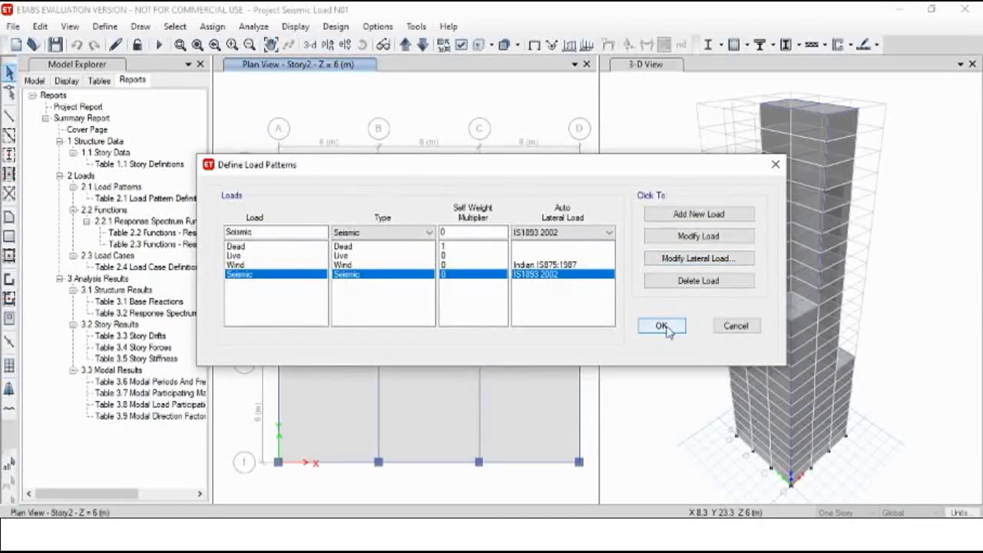
pyautogui.click(662, 325)
# - Add a new time history function of type From File and name it Time History
pyautogui.click(110, 28)
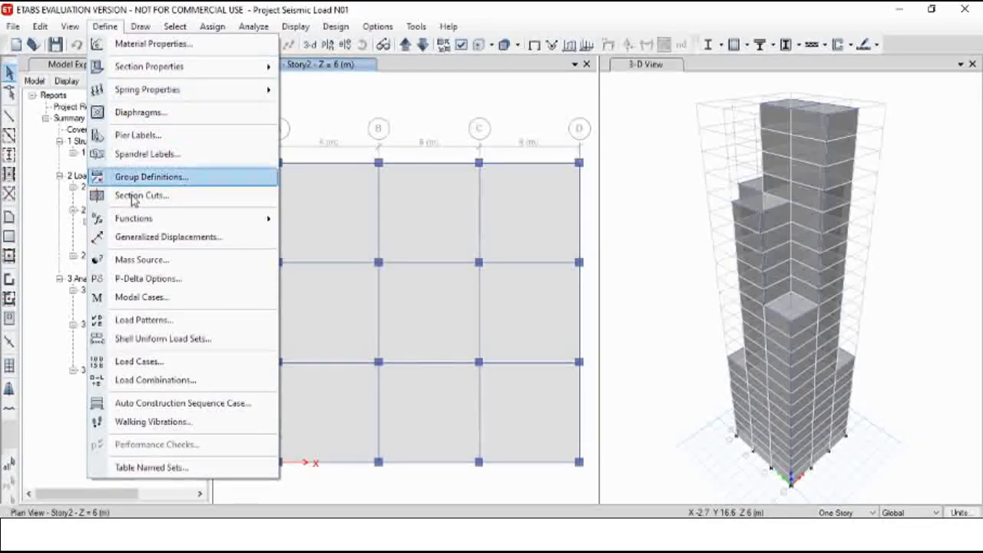
pyautogui.moveTo(136, 224)
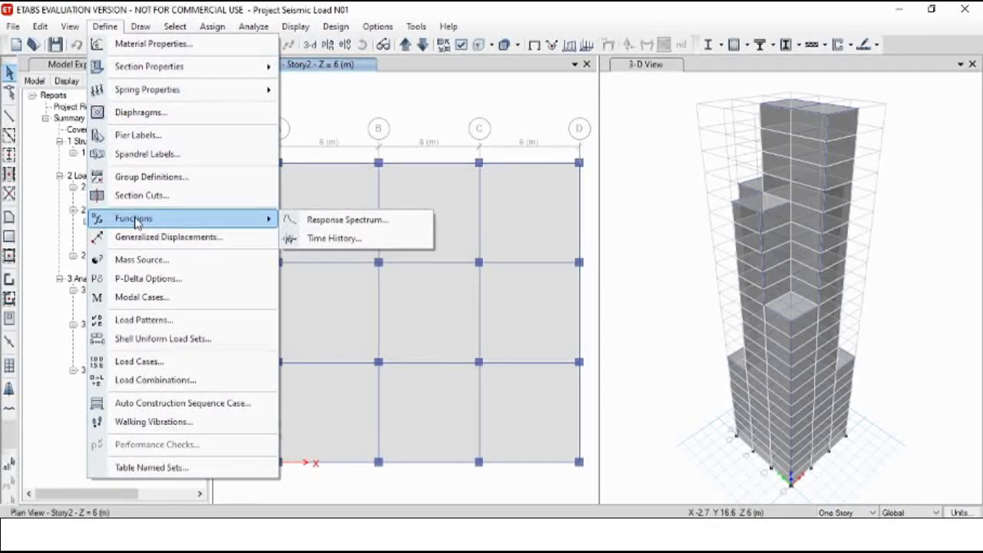
pyautogui.click(326, 238)
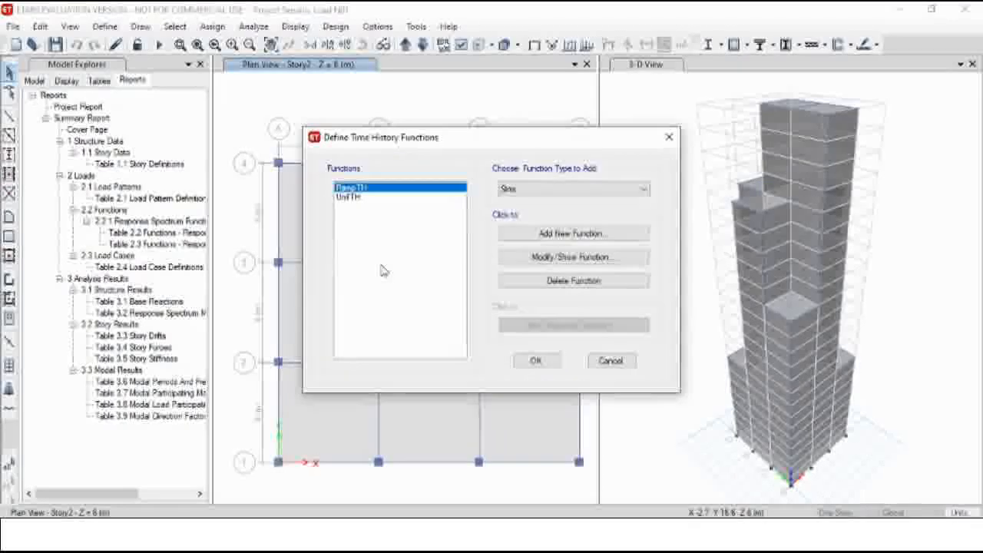
pyautogui.click(559, 192)
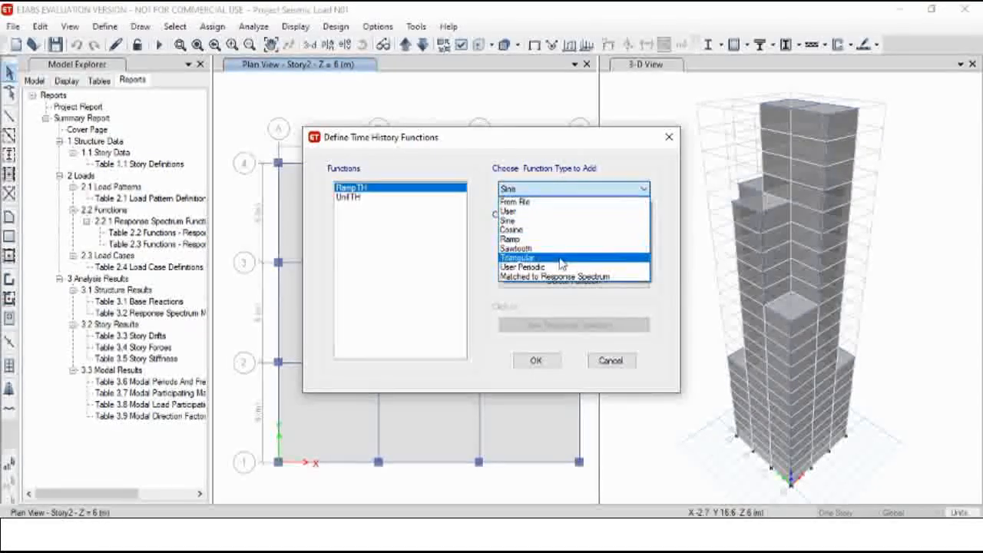
pyautogui.click(525, 202)
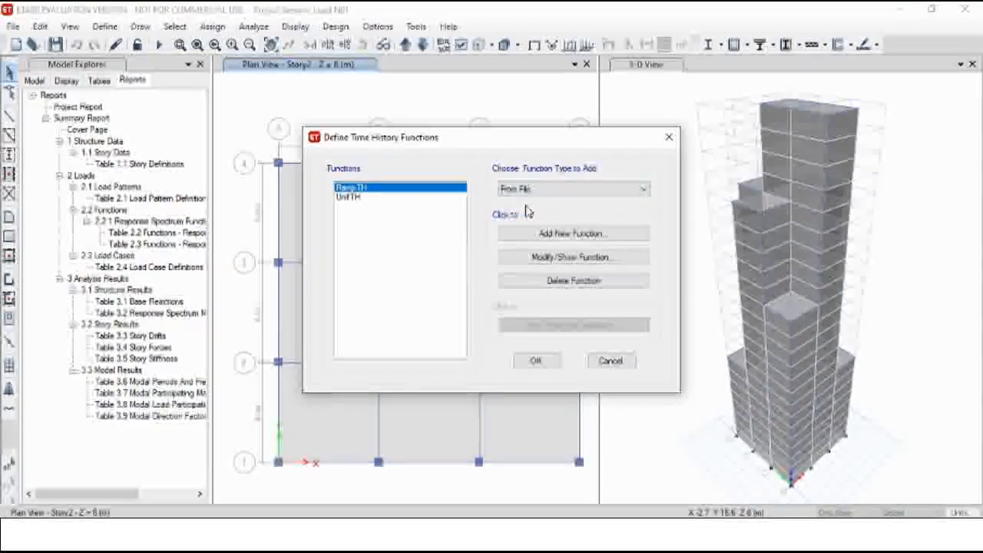
pyautogui.click(574, 233)
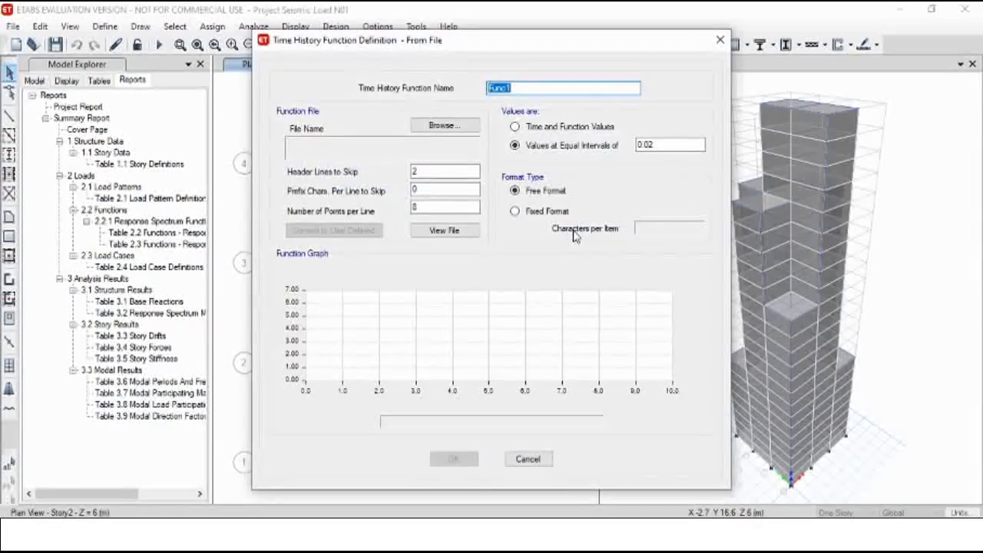
pyautogui.write('Time Histr')
pyautogui.press('BackSpace')
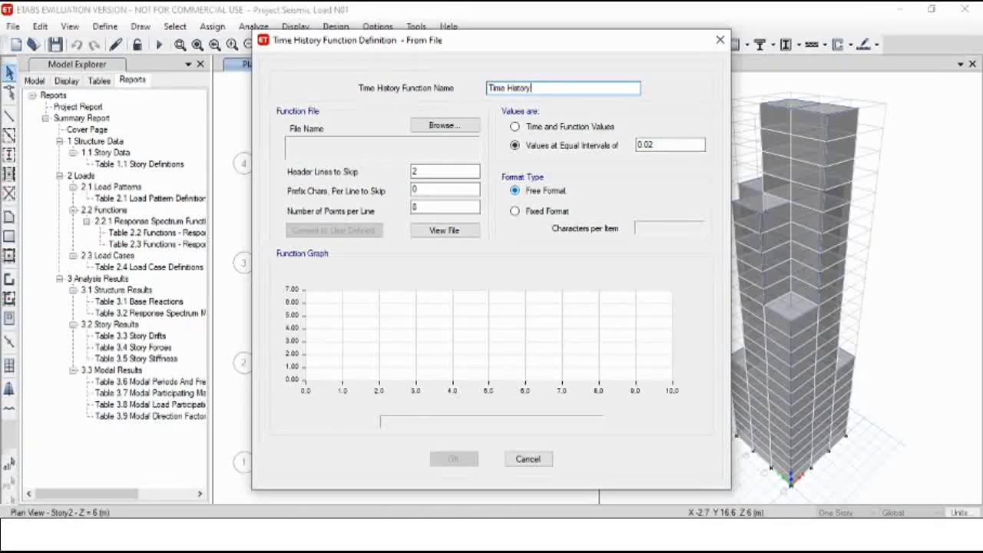
# - Load example-time-history-data.dat from the Downloads folder as the function file and view its contents
pyautogui.click(445, 125)
pyautogui.moveTo(365, 252)
pyautogui.mouseDown()
pyautogui.moveTo(362, 228)
pyautogui.moveTo(362, 246)
pyautogui.mouseUp()
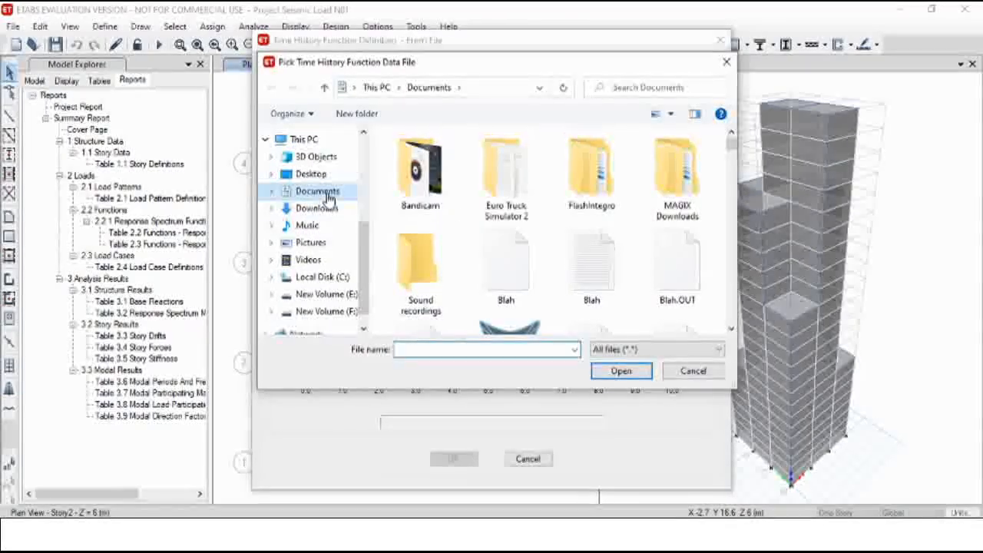
pyautogui.moveTo(367, 241); pyautogui.dragTo(358, 153)
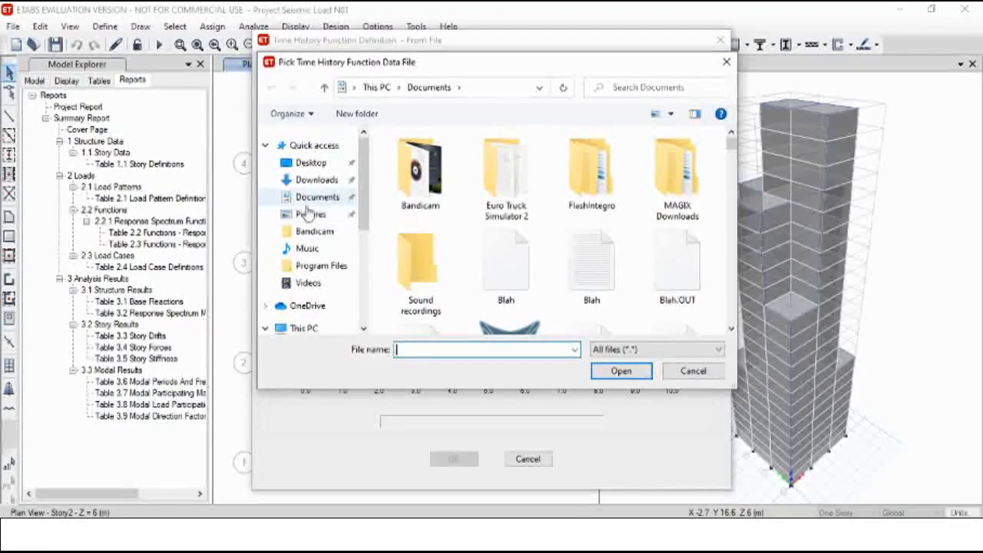
pyautogui.click(315, 180)
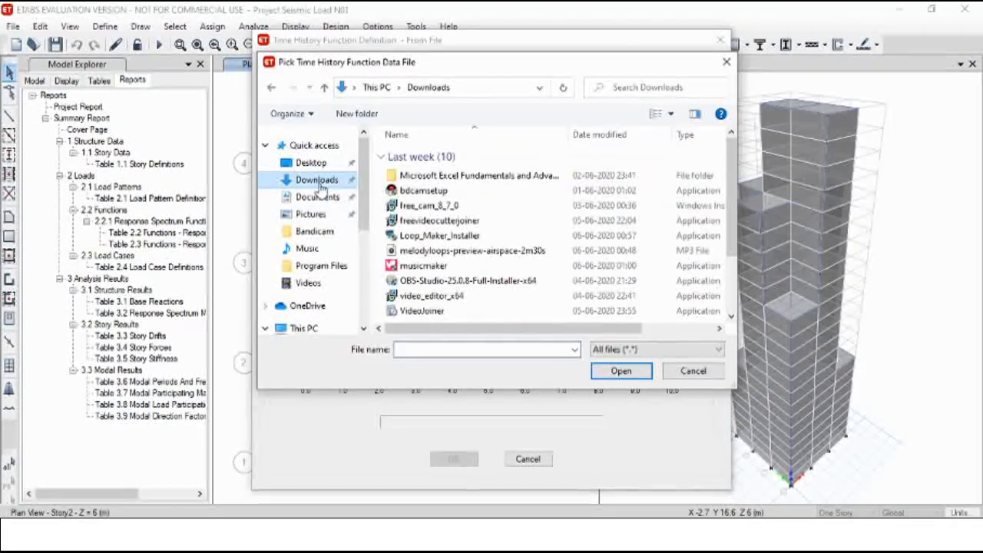
pyautogui.hscroll(3, 725, 182)
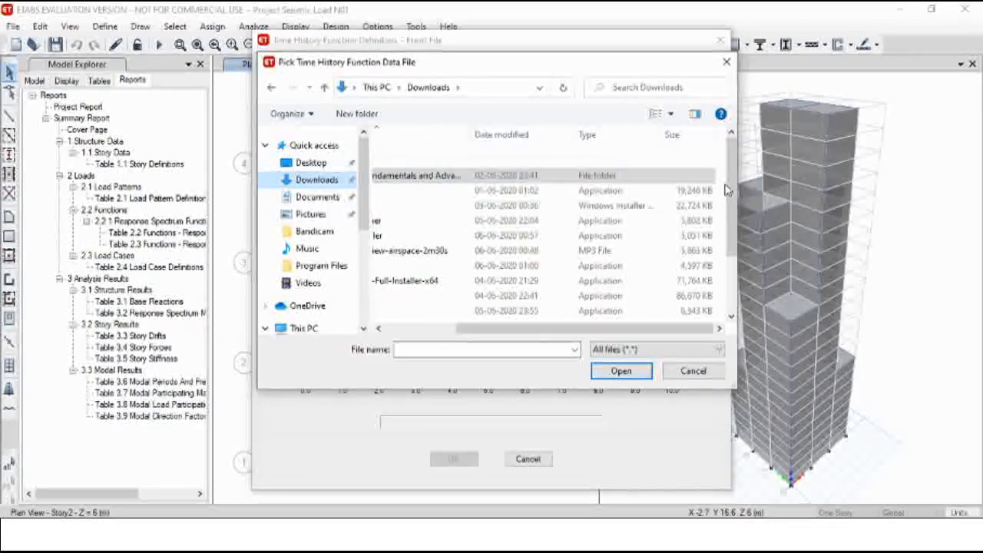
pyautogui.scroll(-2, 733, 198)
pyautogui.hscroll(-3, 451, 312)
pyautogui.doubleClick(450, 298)
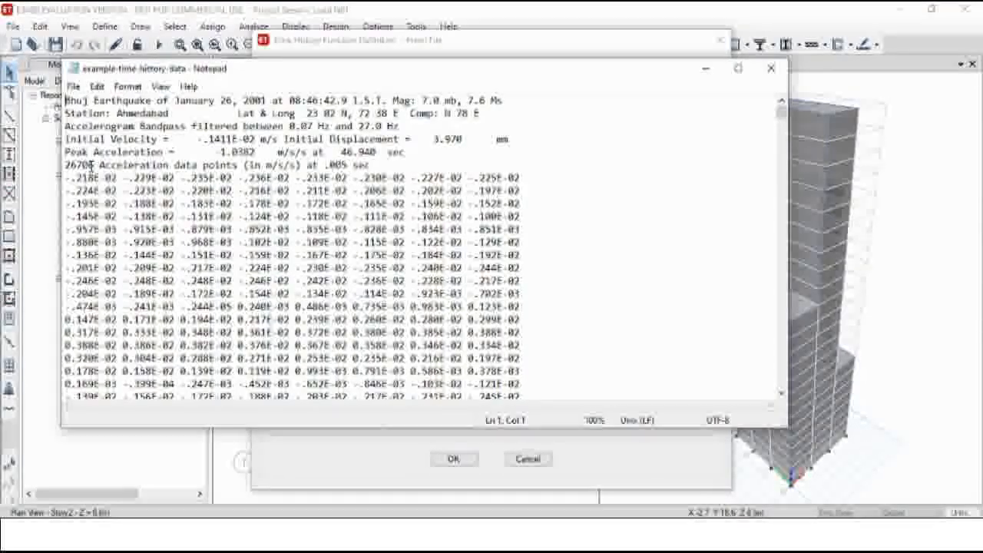
pyautogui.click(707, 71)
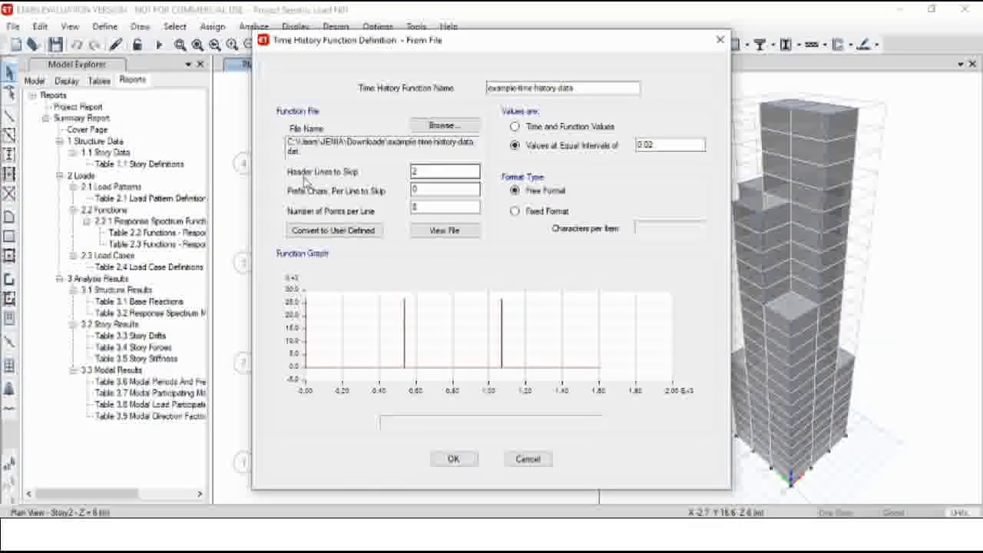
# - Set the function file to skip 6 header lines and read 1 point per line in fixed format with 10 characters per item
pyautogui.write('6')
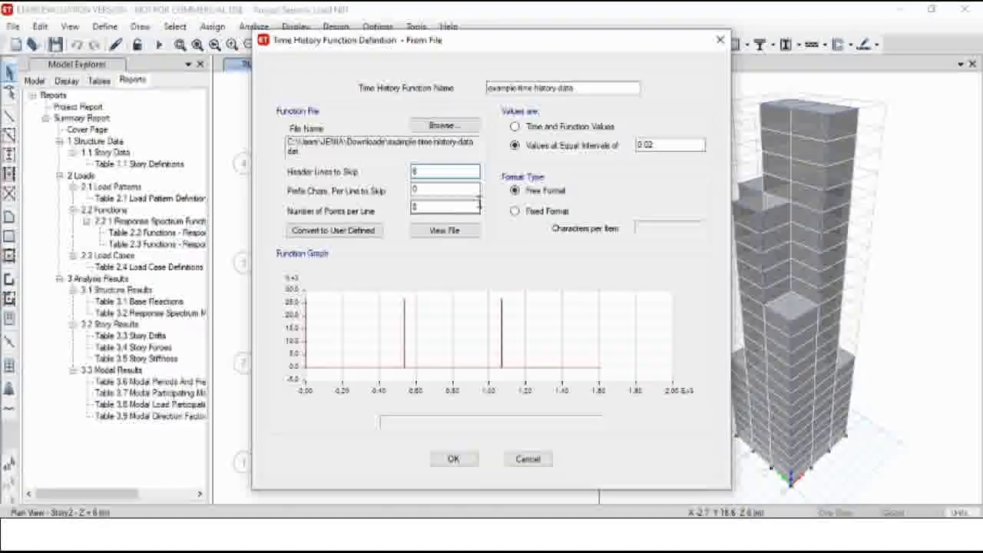
pyautogui.click(448, 209)
pyautogui.press('BackSpace')
pyautogui.write('1')
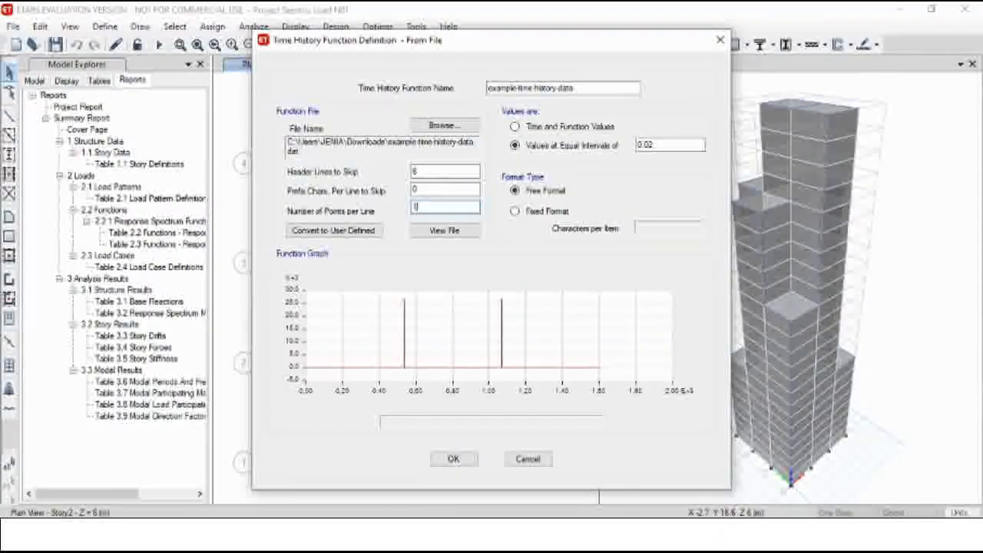
pyautogui.click(514, 211)
pyautogui.click(657, 228)
pyautogui.write('10')
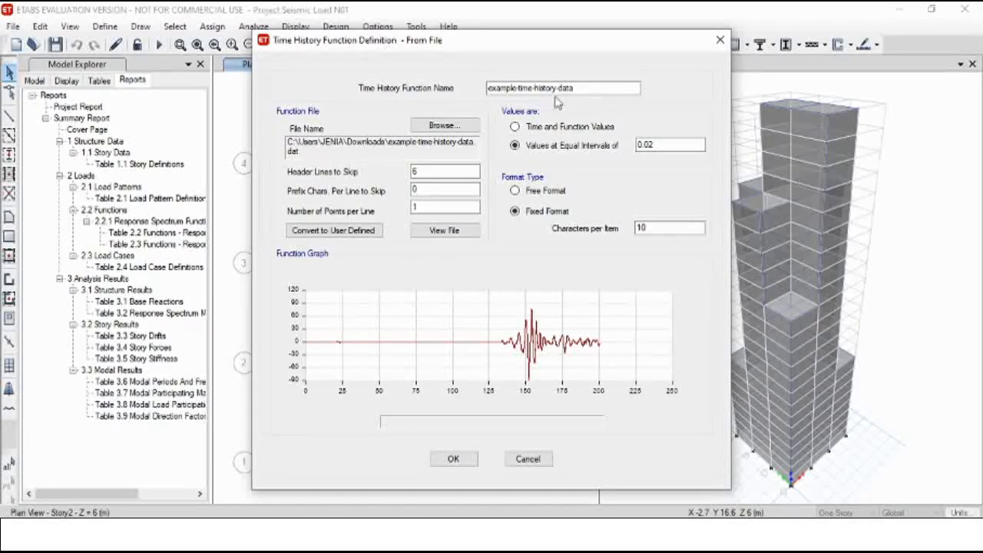
# - Rename the function Time History and save it to the list of time history functions
pyautogui.scroll(2, 511, 308)
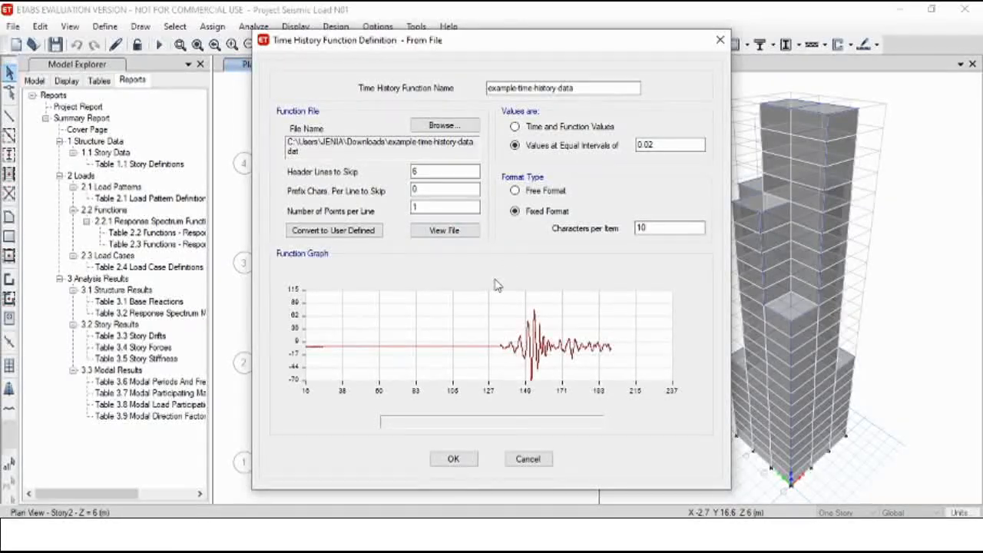
pyautogui.moveTo(527, 392)
pyautogui.write('Time H')
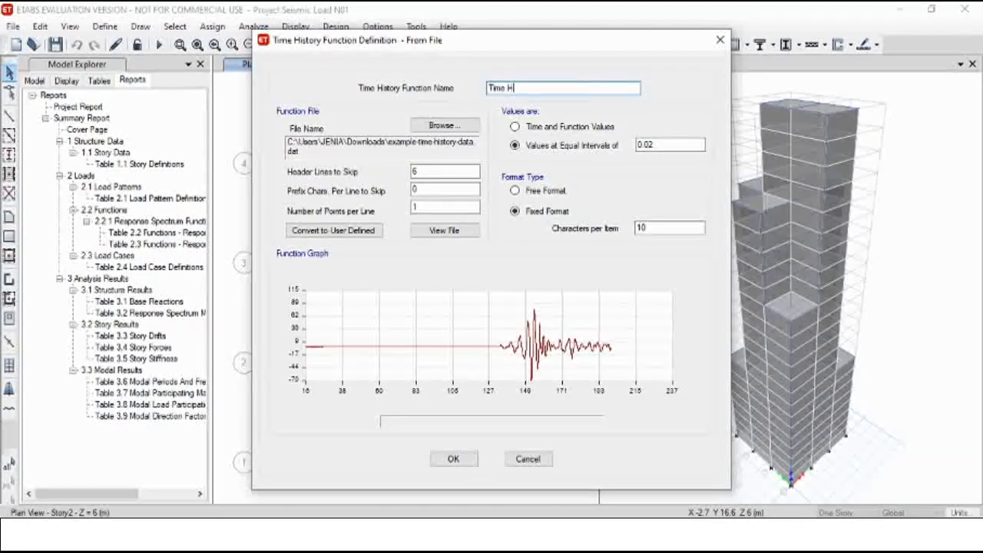
pyautogui.write('istory')
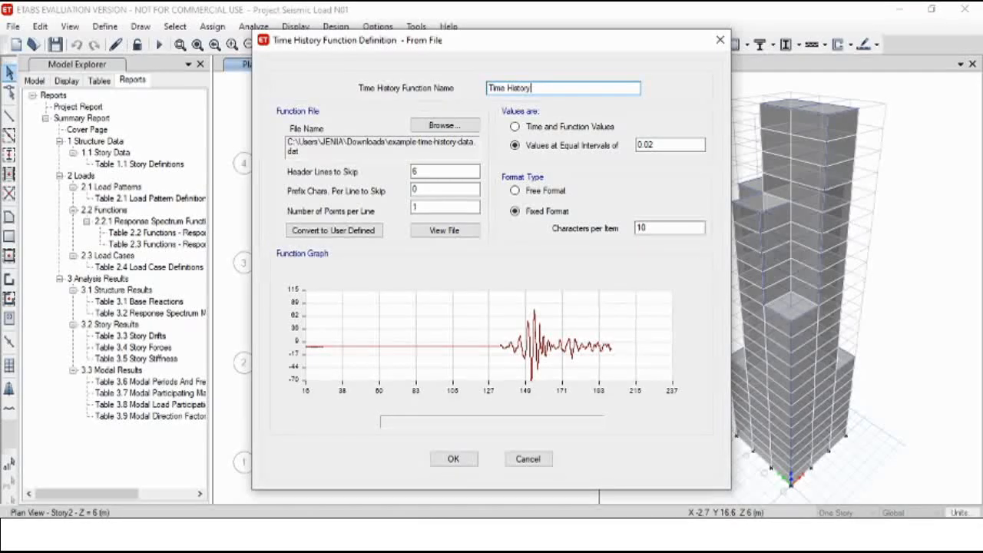
pyautogui.click(465, 459)
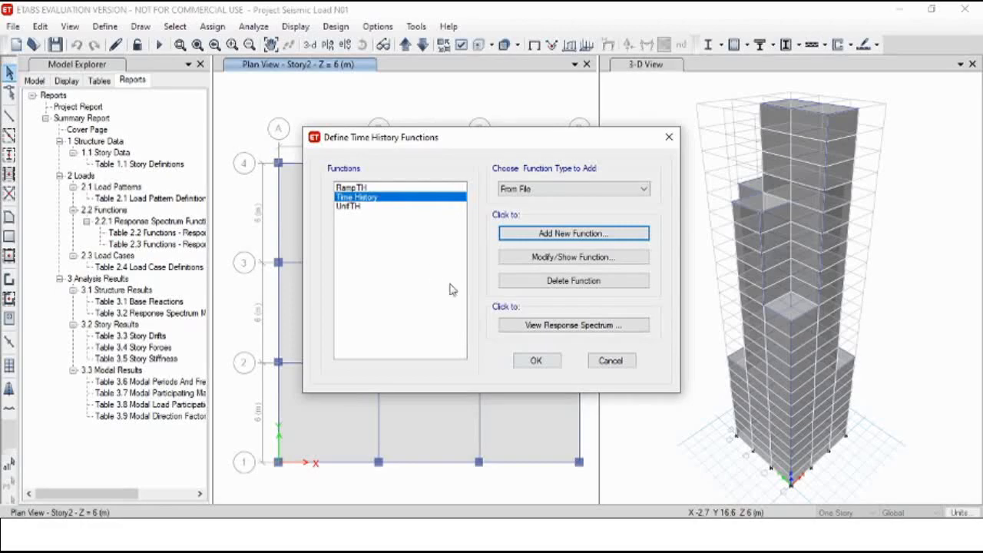
pyautogui.click(540, 362)
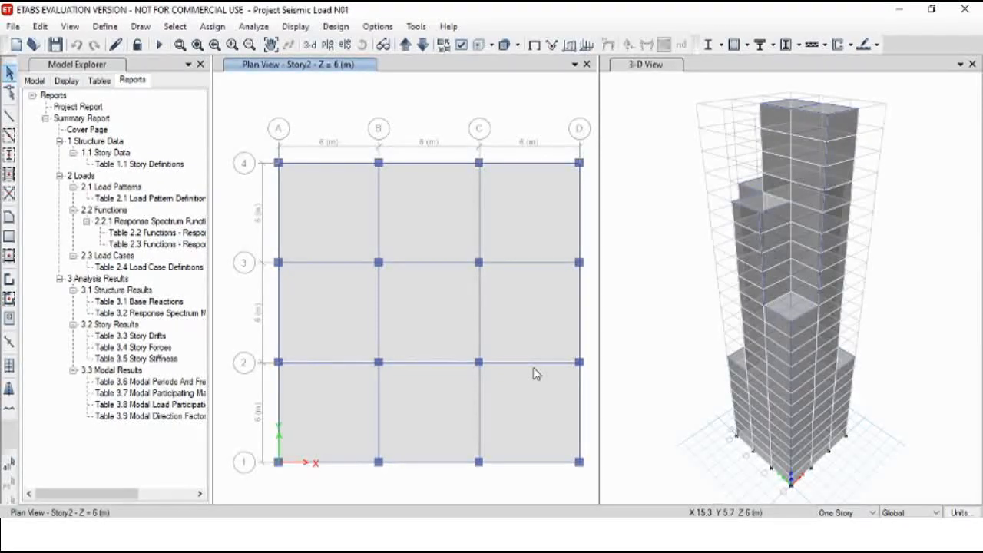
# - Delete the Response Spectrum load case
pyautogui.click(106, 26)
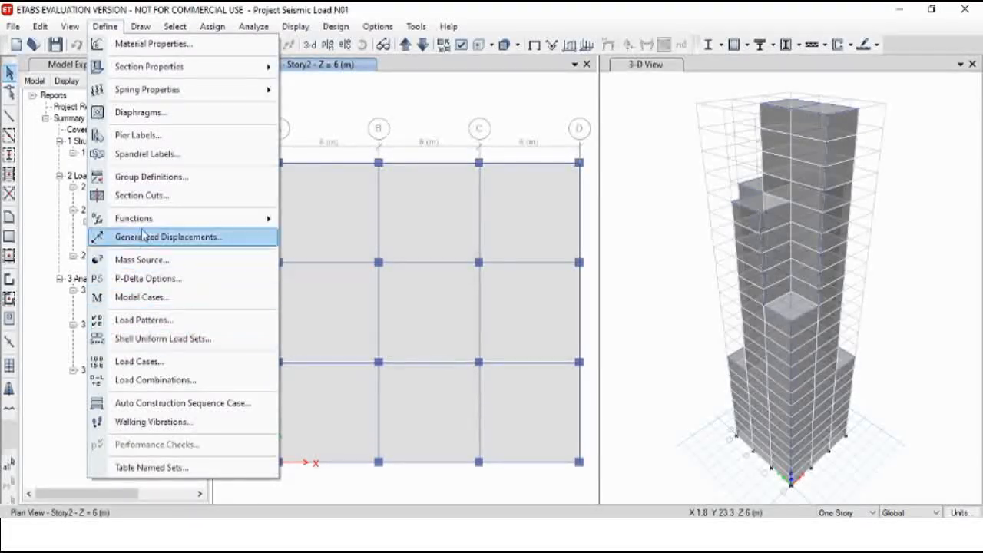
pyautogui.click(157, 361)
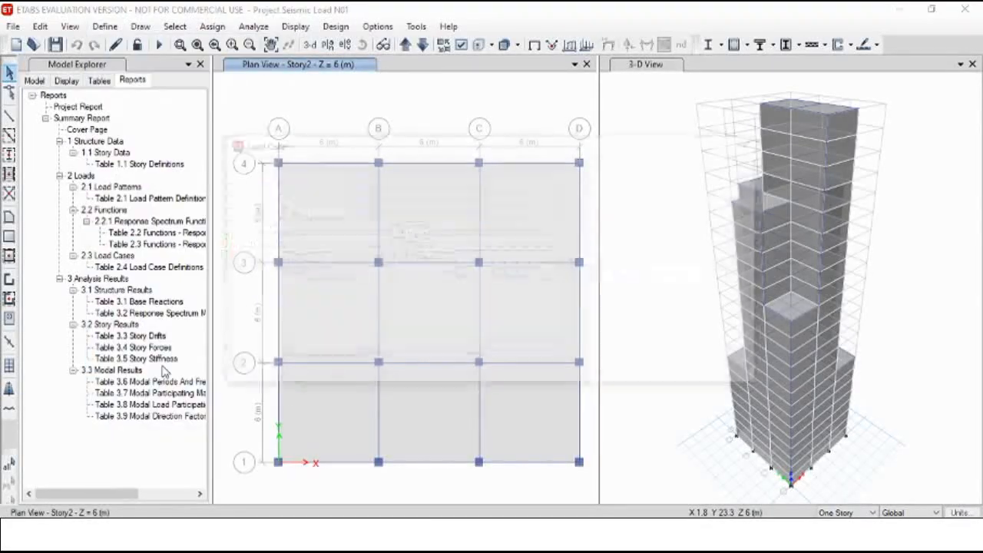
pyautogui.click(336, 261)
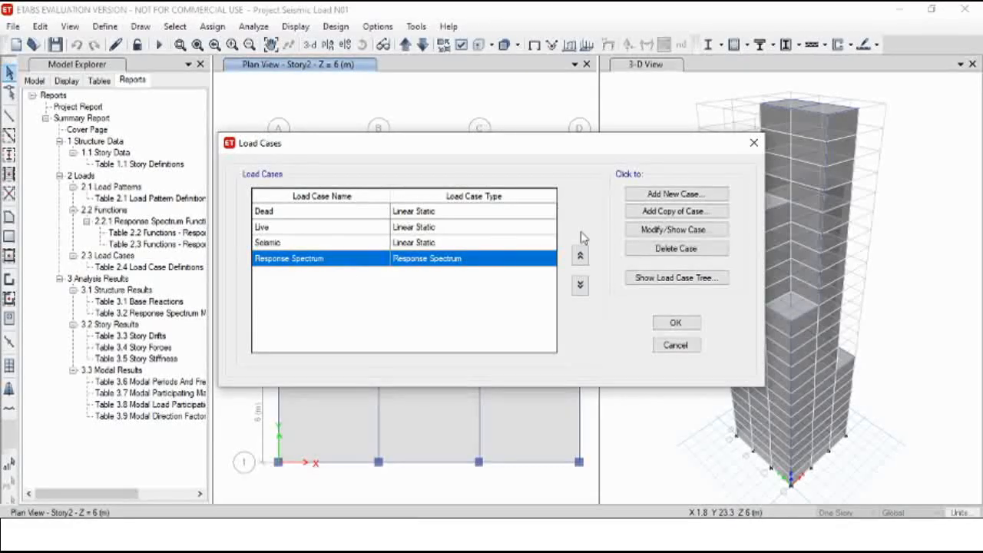
pyautogui.click(649, 248)
pyautogui.click(546, 321)
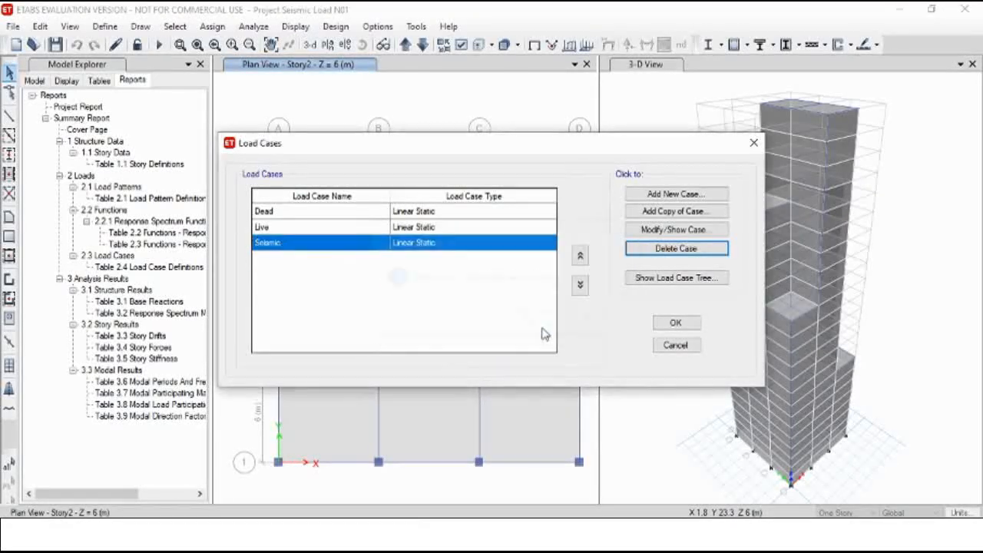
# - Add a new load case named Time History with the load case type Time History
pyautogui.click(660, 195)
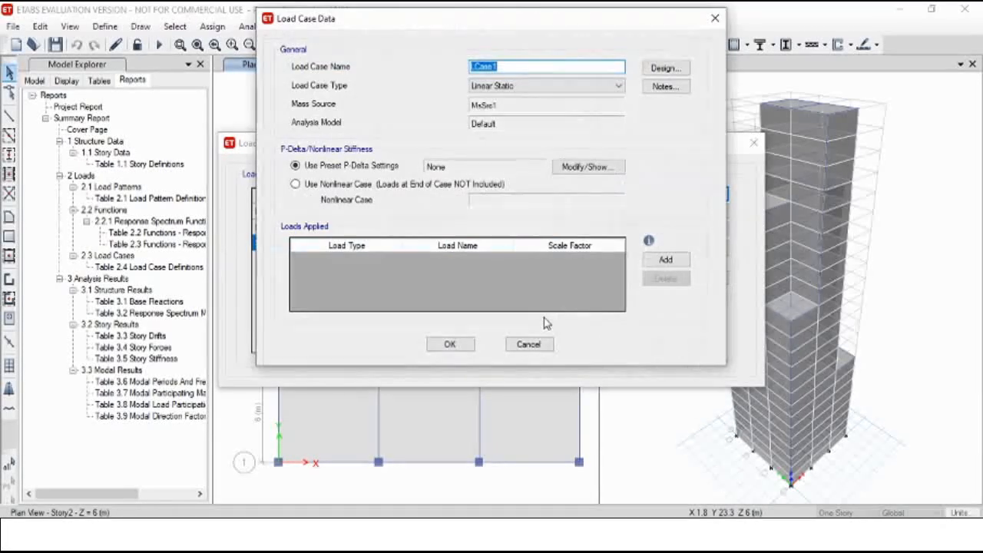
pyautogui.write('Time History')
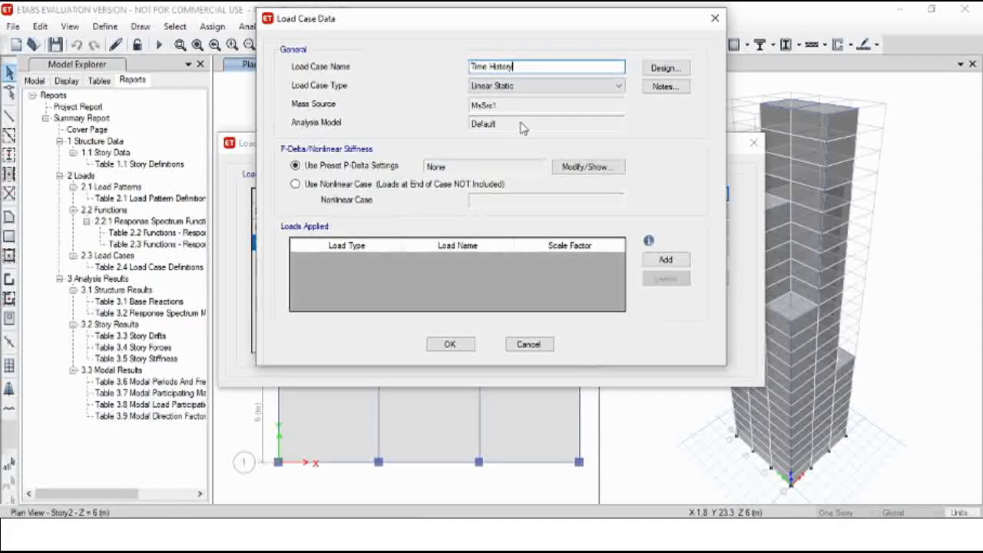
pyautogui.click(556, 86)
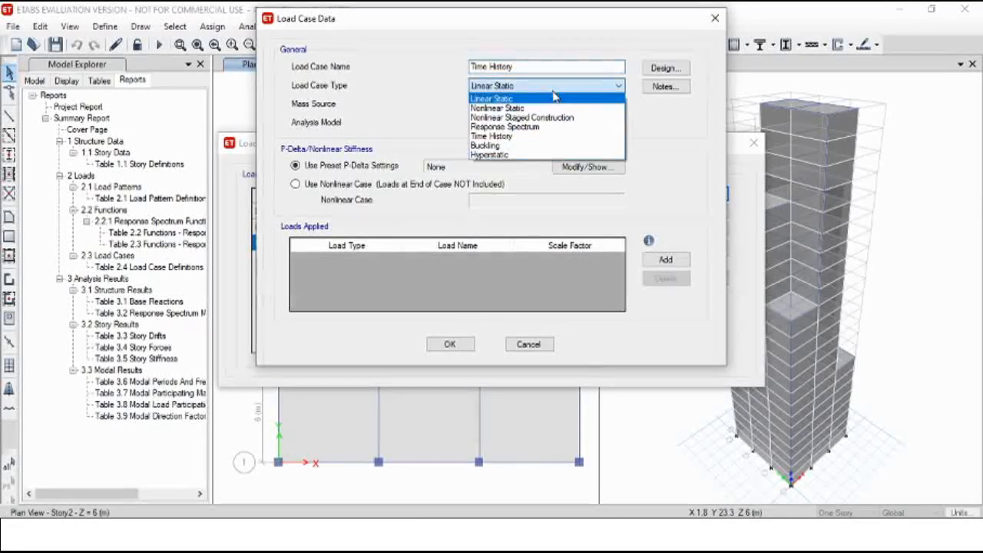
pyautogui.click(532, 136)
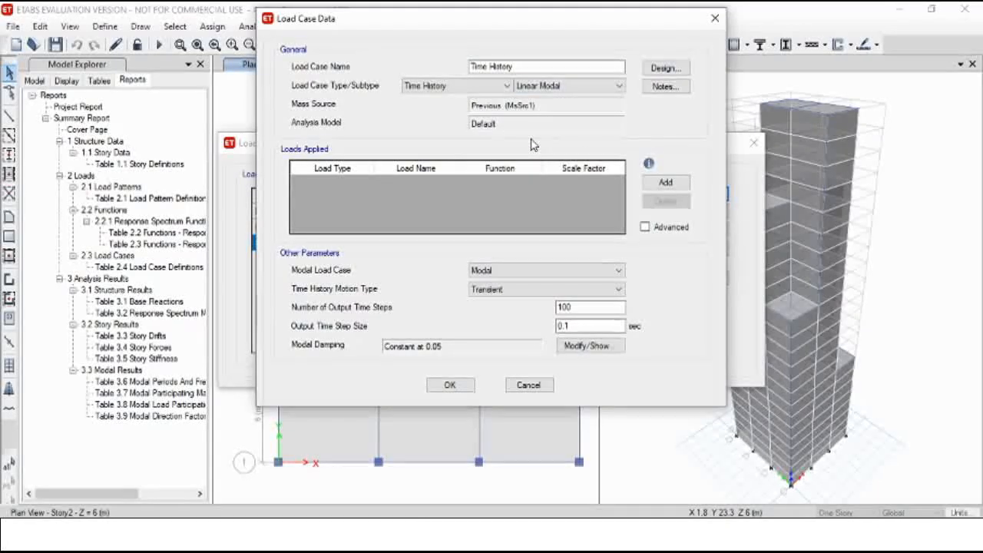
# - Apply a U1 acceleration load using the Time History function with scale factor 1663.5, and save the load case
pyautogui.click(666, 183)
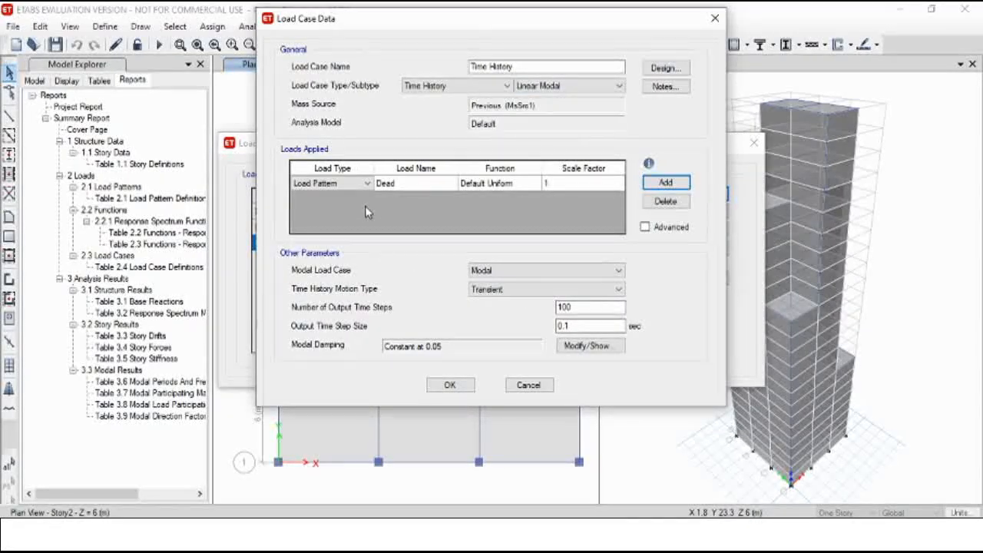
pyautogui.click(349, 188)
pyautogui.click(350, 189)
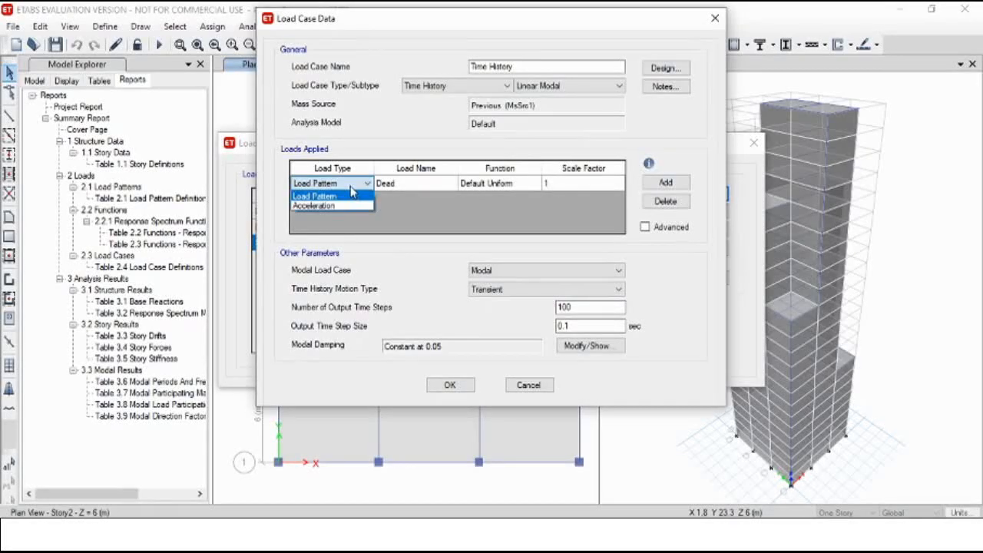
pyautogui.click(323, 203)
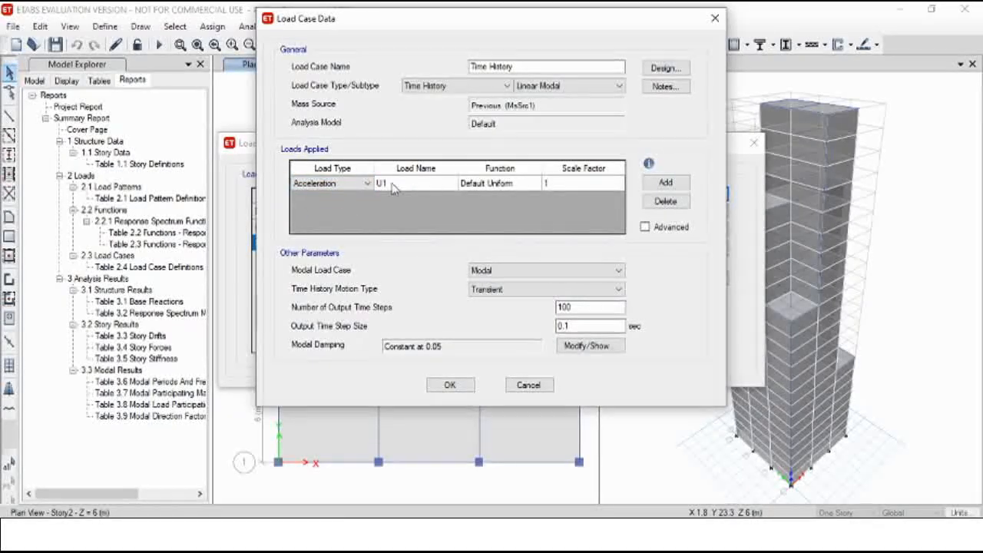
pyautogui.click(498, 190)
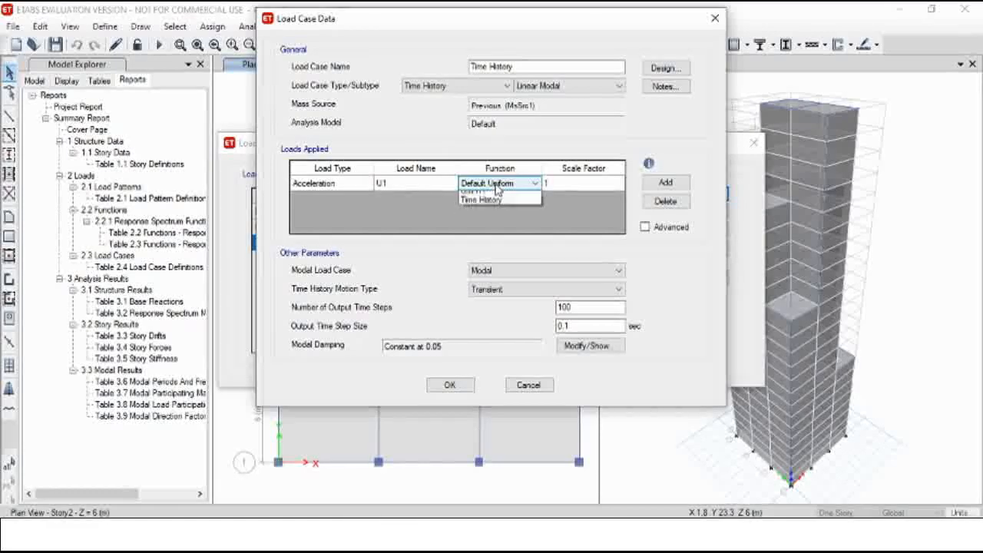
pyautogui.click(501, 225)
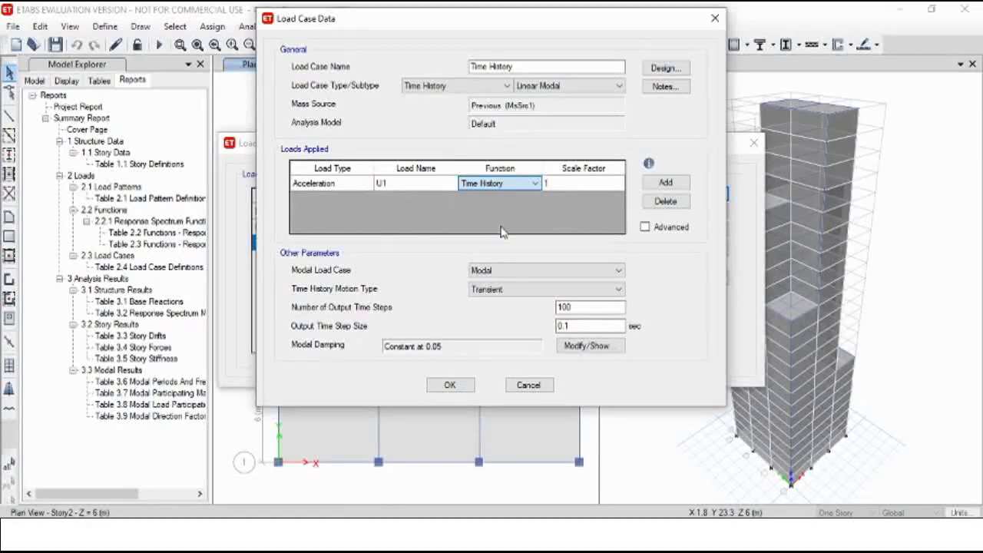
pyautogui.click(575, 186)
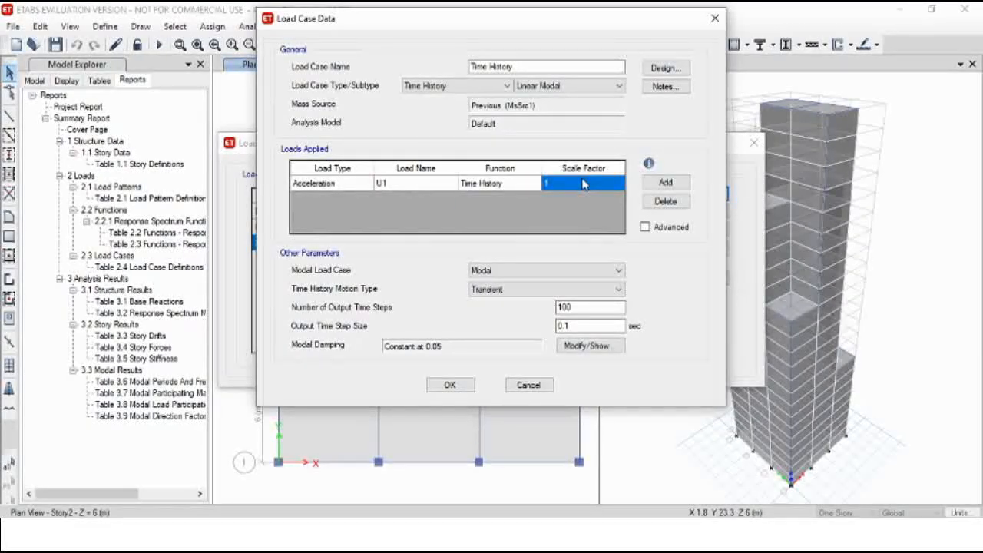
pyautogui.click(575, 186)
pyautogui.write('663.5')
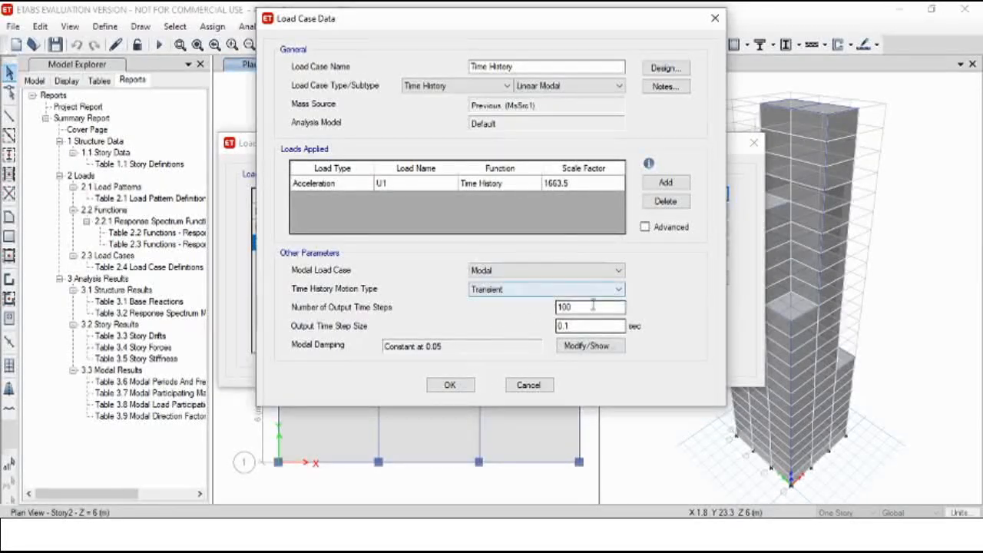
pyautogui.click(463, 385)
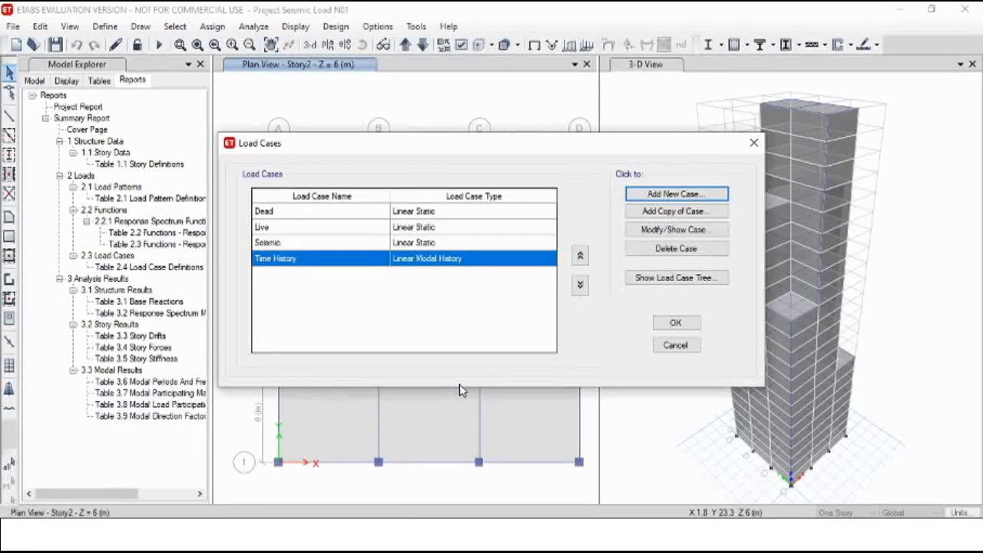
pyautogui.click(671, 321)
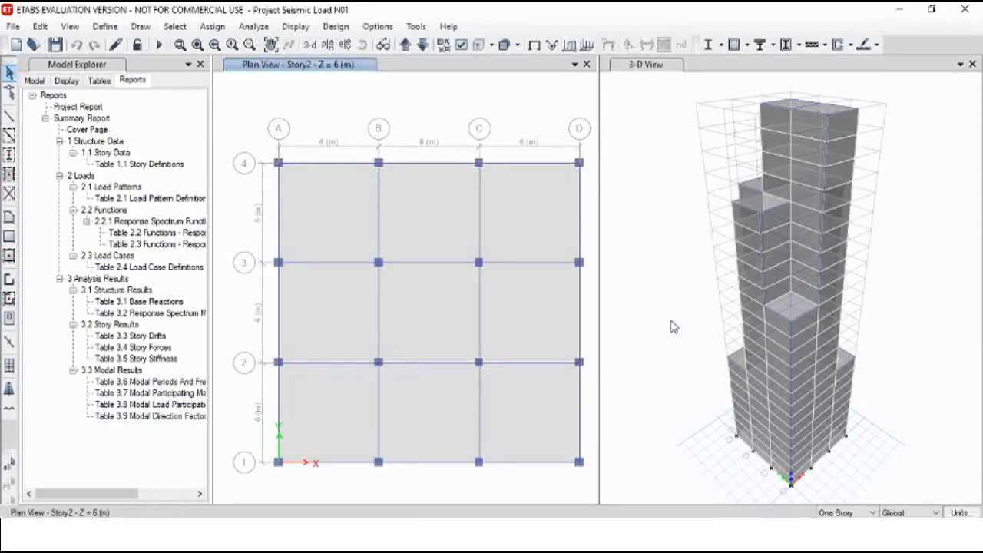
# - Check which load cases are set to run, including Time History, and run the analysis
pyautogui.click(671, 326)
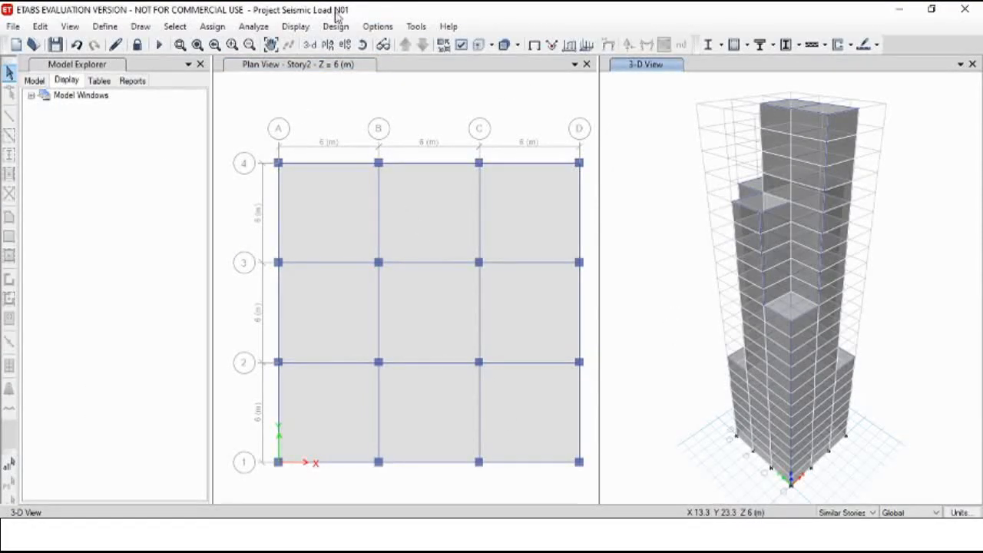
pyautogui.click(254, 27)
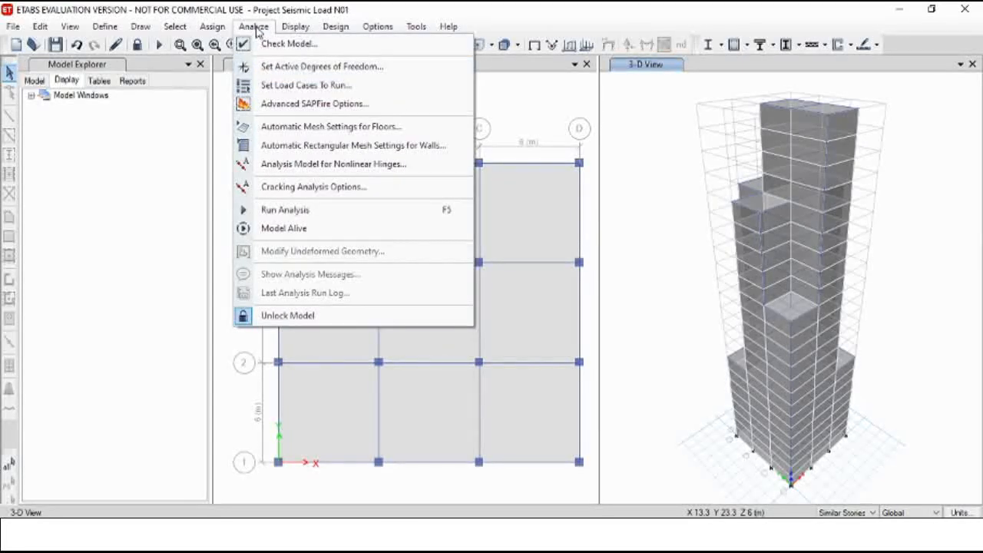
pyautogui.click(275, 90)
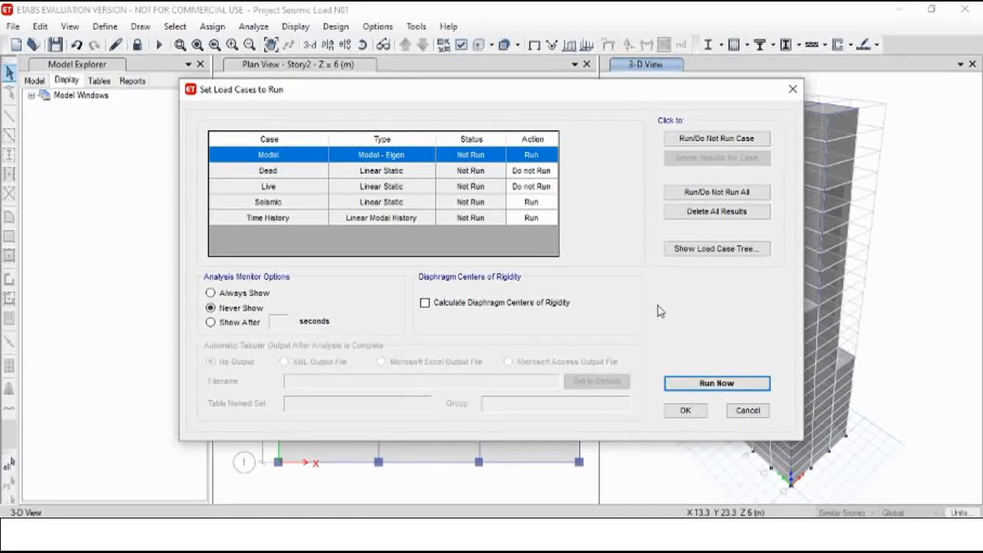
pyautogui.click(713, 382)
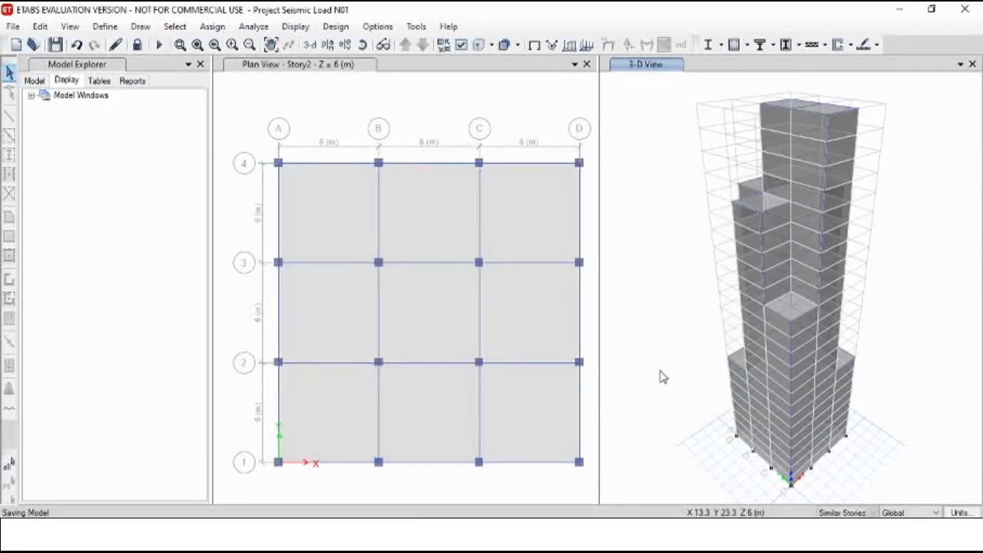
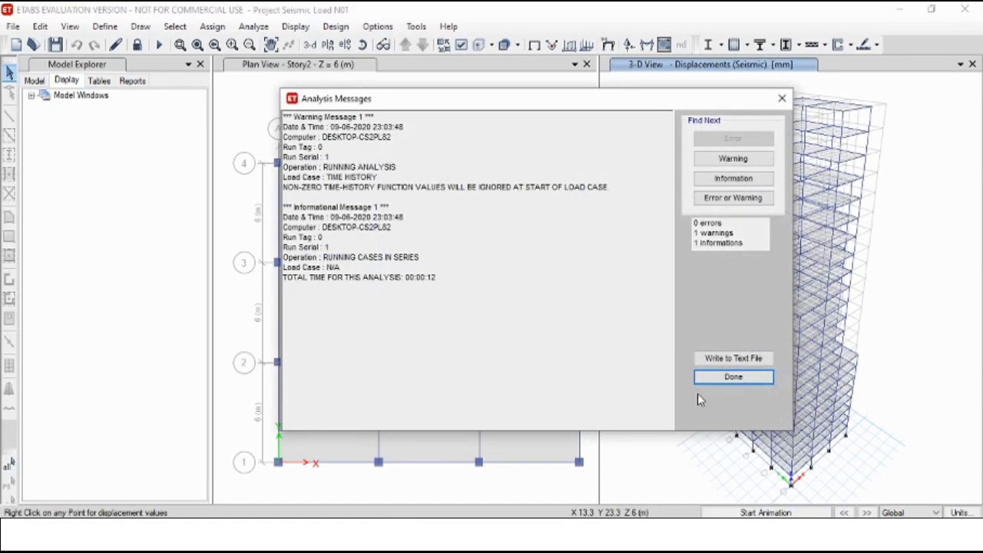
# - Dismiss the analysis messages and run the concrete frame design check on the building, ignoring load combinations without results
pyautogui.click(732, 378)
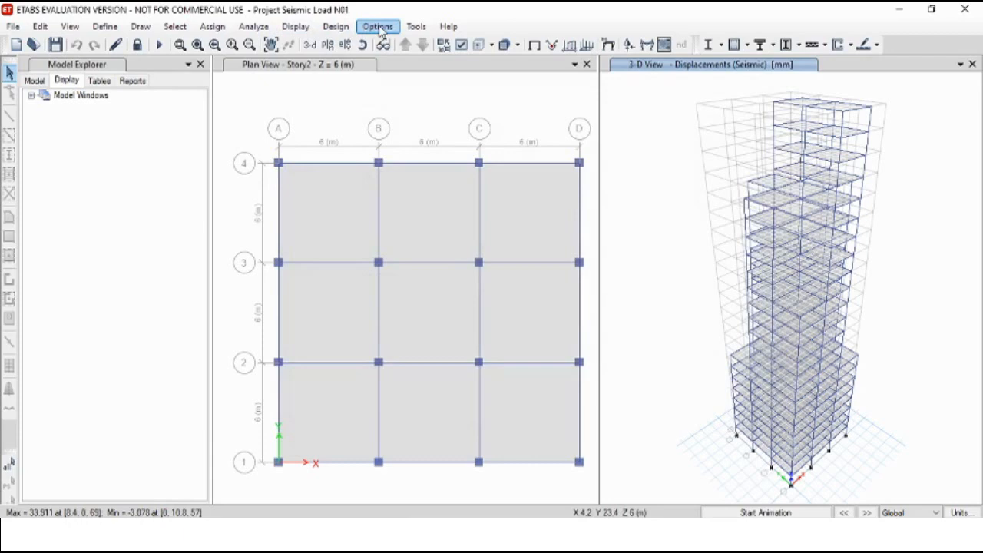
pyautogui.click(338, 27)
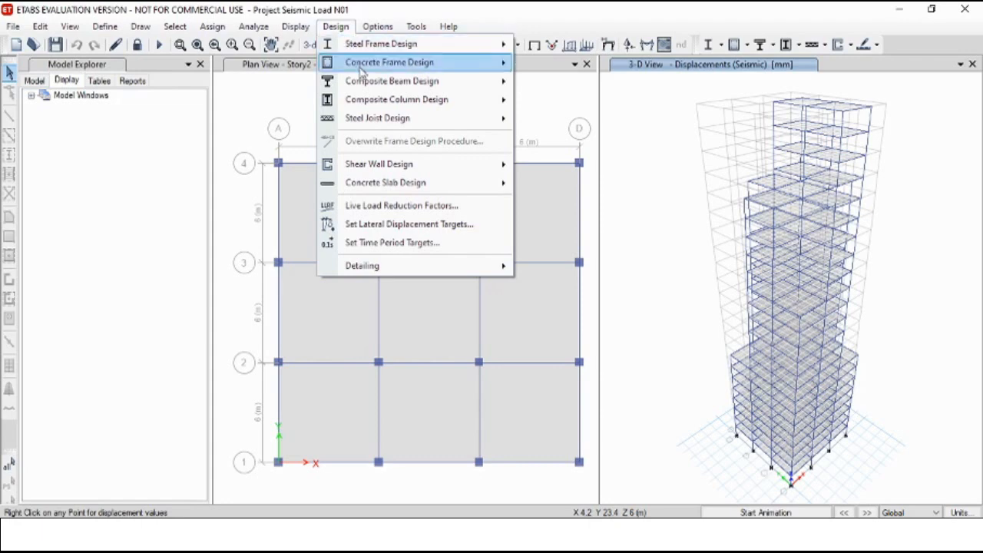
pyautogui.moveTo(358, 71)
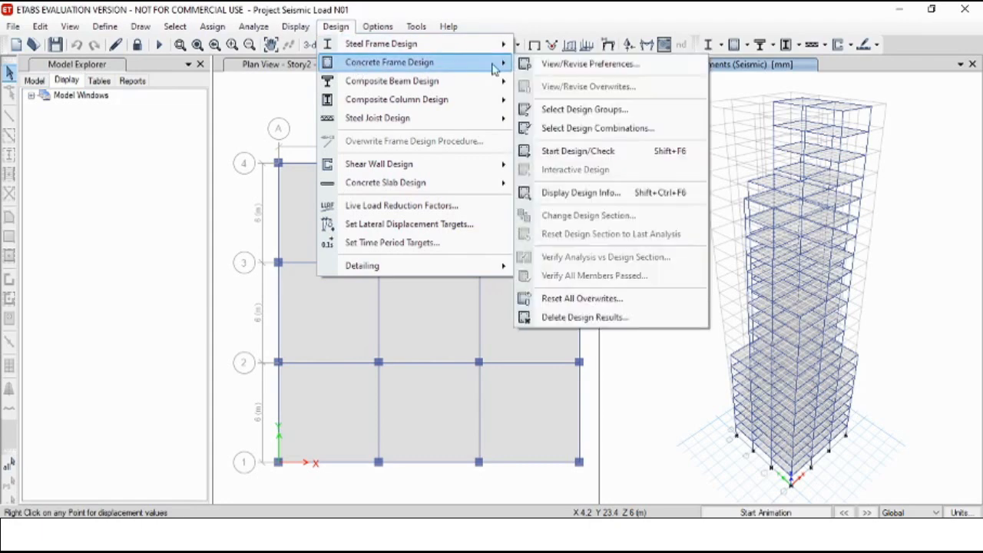
pyautogui.click(596, 152)
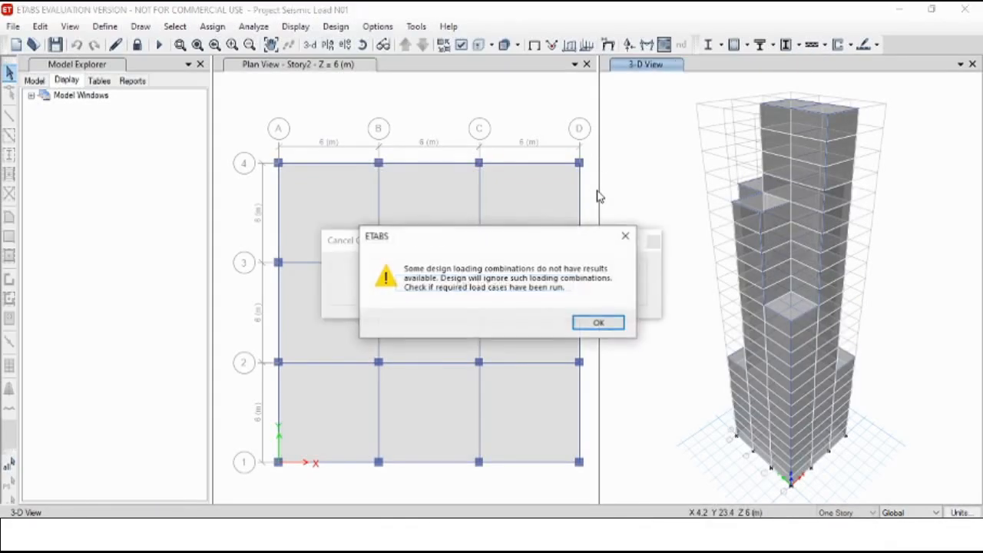
pyautogui.click(588, 323)
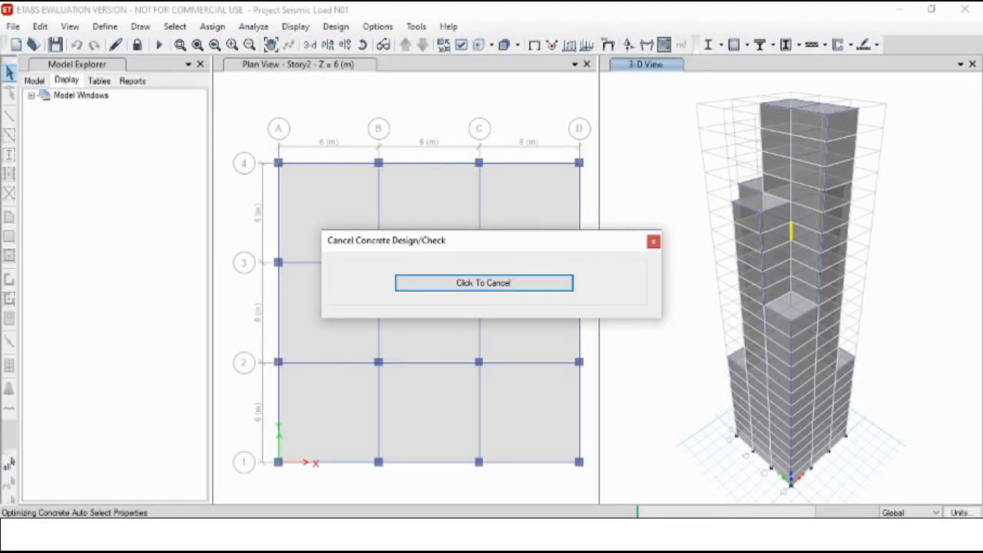
pyautogui.hotkey('alt', 'Tab')
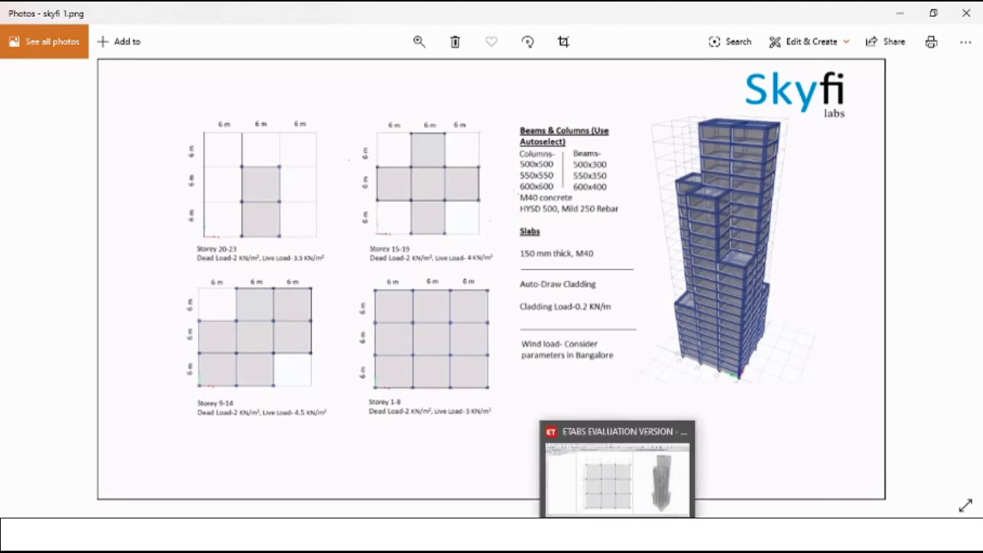
pyautogui.click(618, 534)
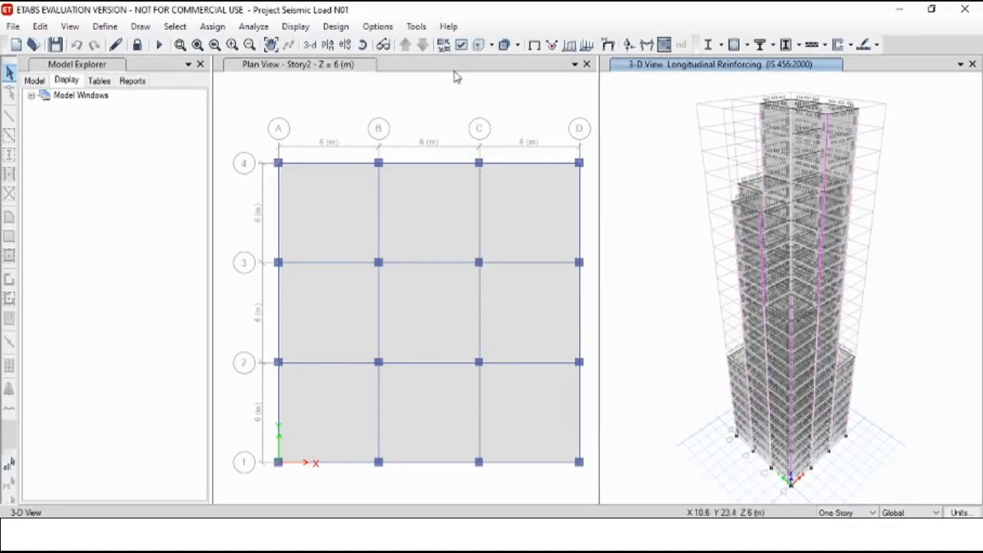
pyautogui.click(389, 31)
pyautogui.click(389, 31)
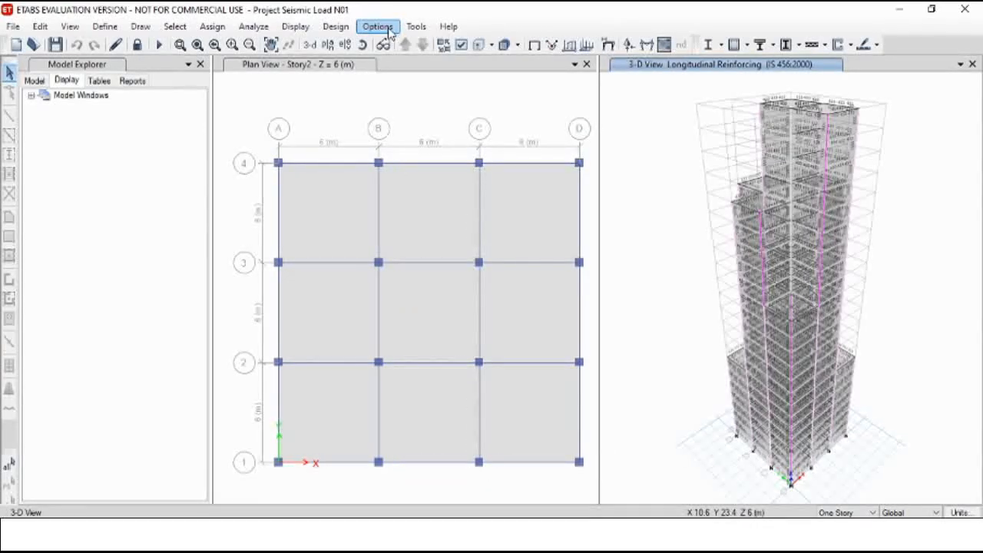
pyautogui.click(389, 31)
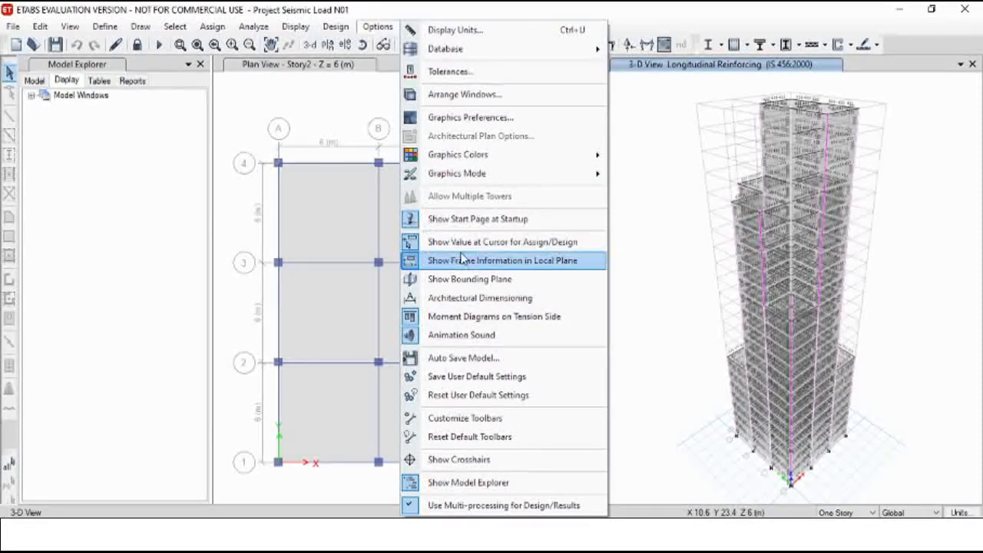
pyautogui.click(493, 8)
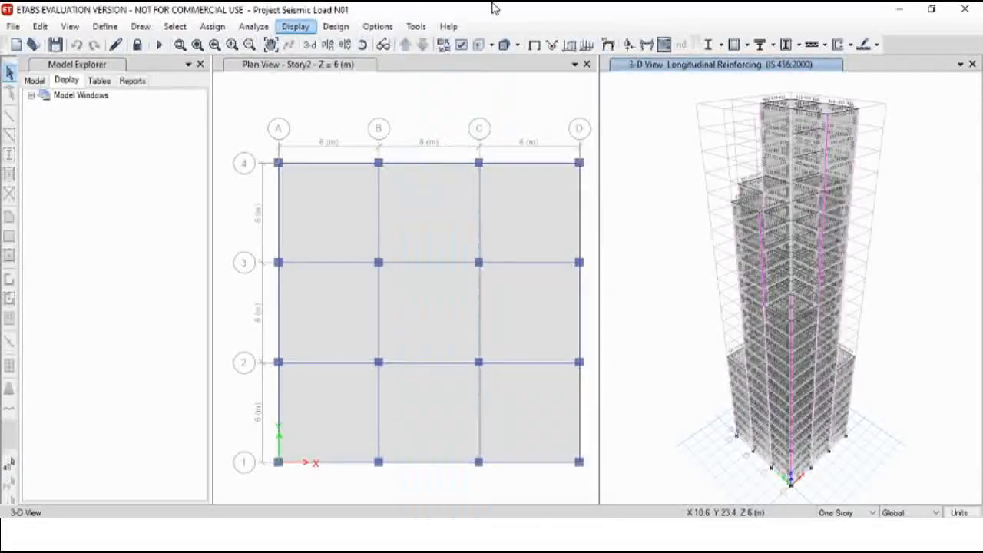
# - Verify whether all concrete frame members pass the design check, and dismiss the result
pyautogui.click(336, 27)
pyautogui.moveTo(353, 64)
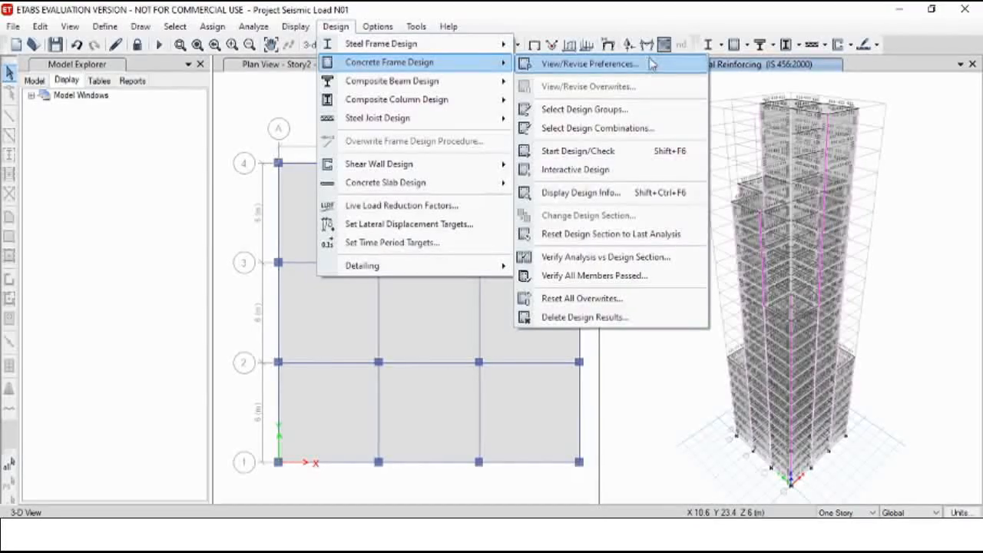
pyautogui.click(336, 27)
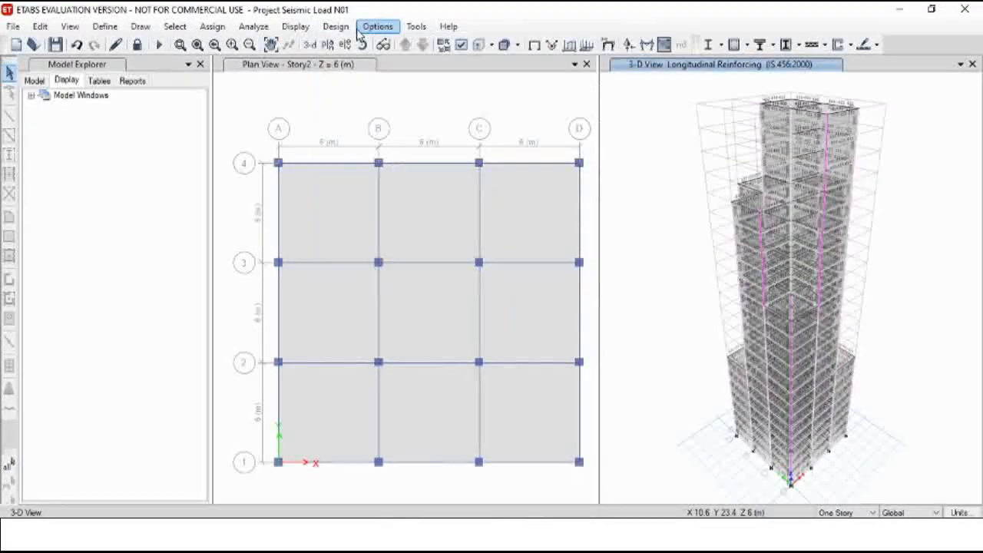
pyautogui.click(336, 27)
pyautogui.click(336, 27)
pyautogui.click(336, 27)
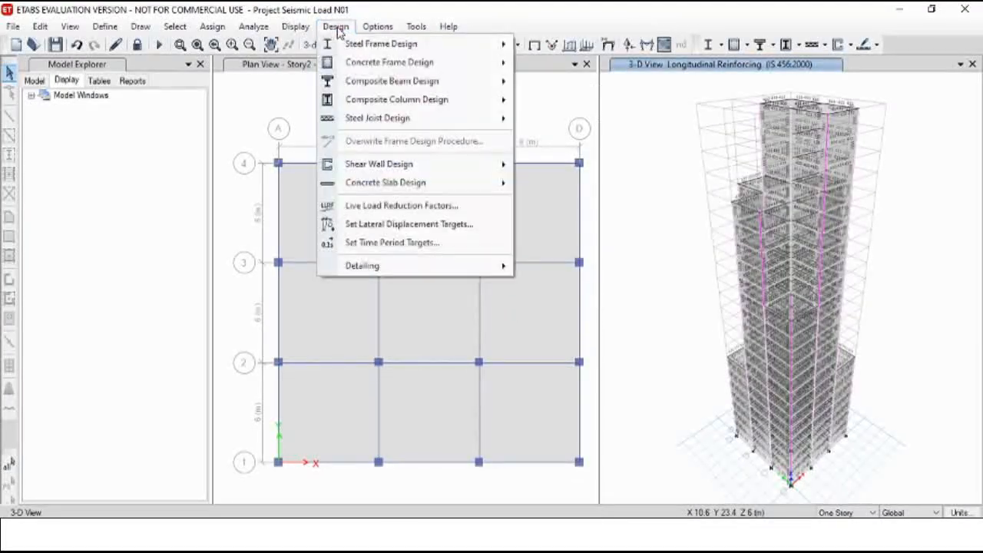
pyautogui.moveTo(354, 66)
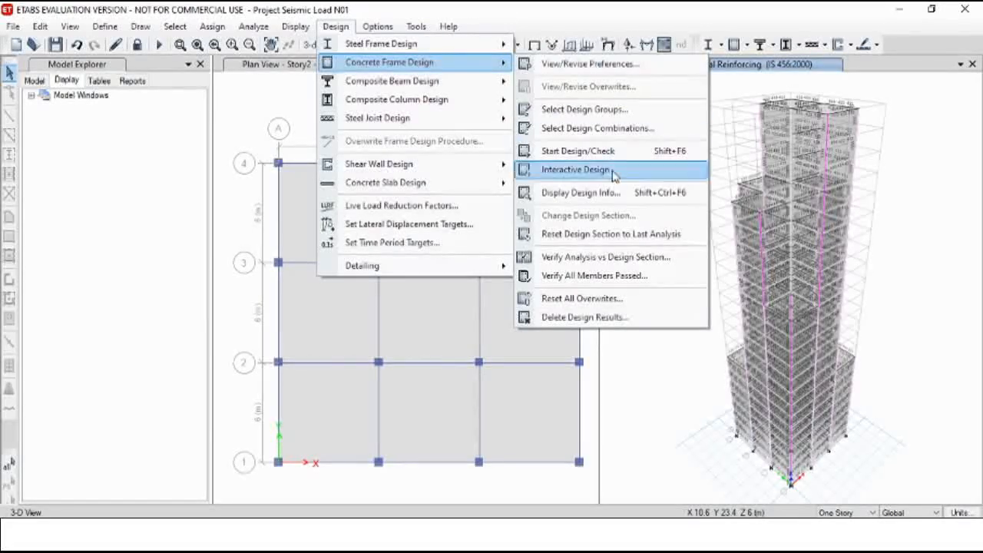
pyautogui.click(594, 276)
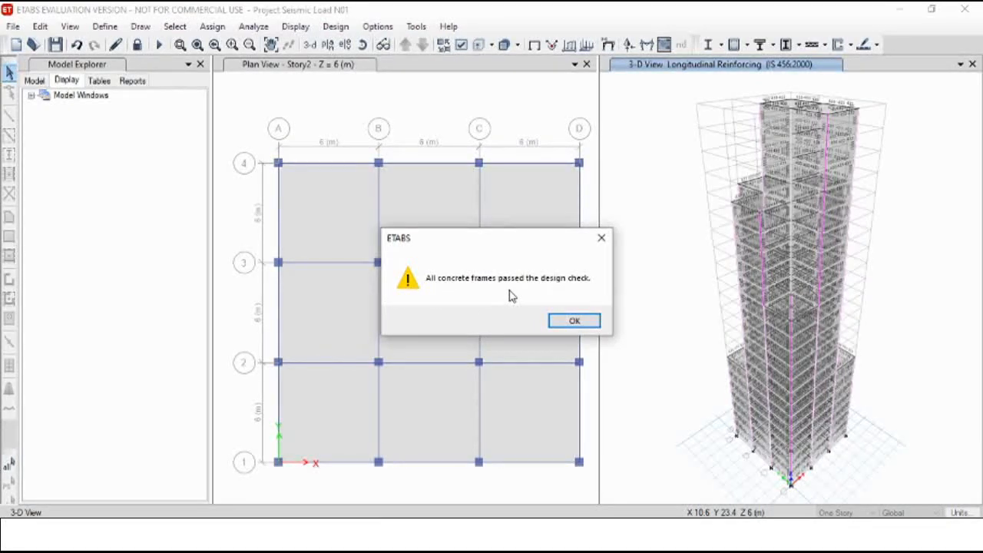
pyautogui.click(587, 321)
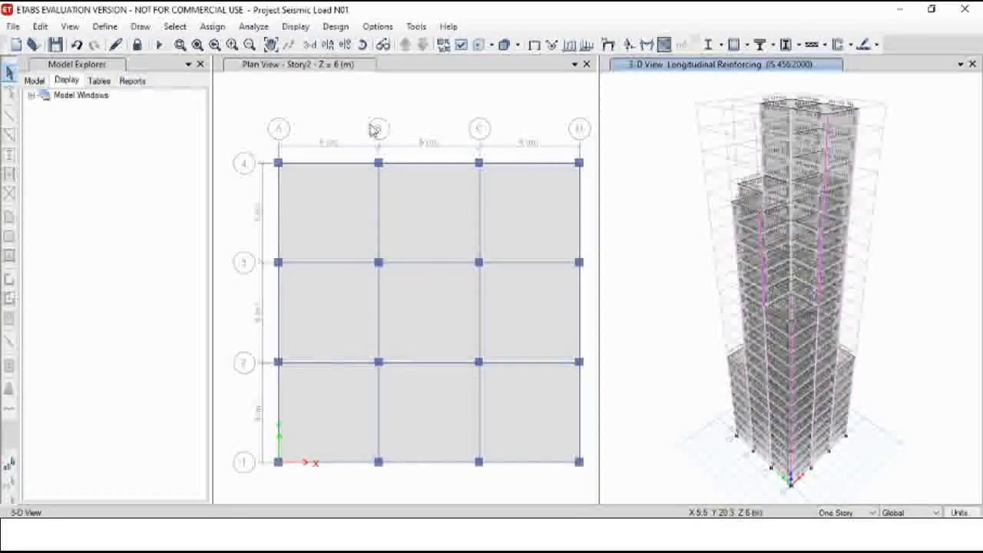
# - Generate the Summary Report from the model's reports and view its cover page
pyautogui.click(132, 80)
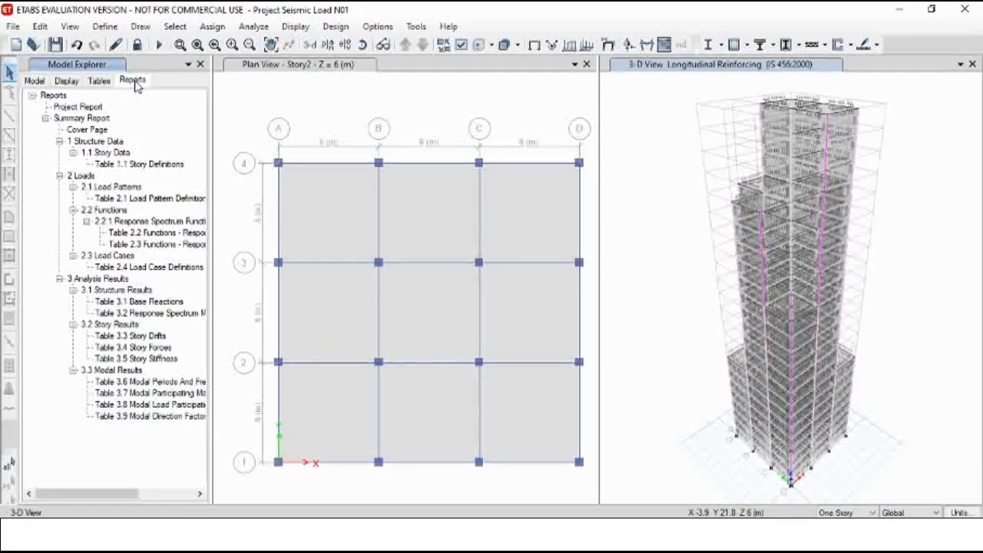
pyautogui.click(45, 118)
pyautogui.doubleClick(81, 120)
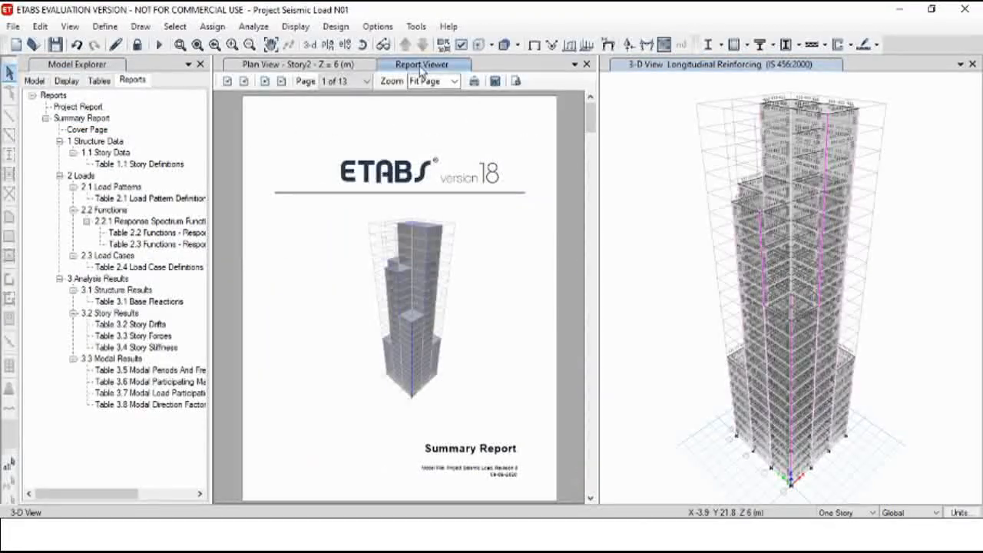
pyautogui.click(589, 143)
pyautogui.moveTo(590, 143); pyautogui.dragTo(569, 115)
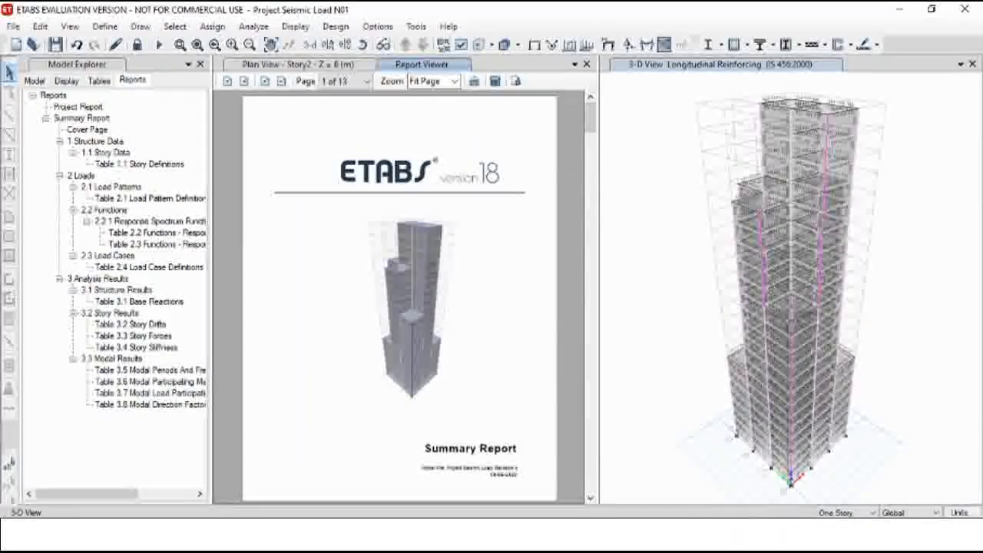